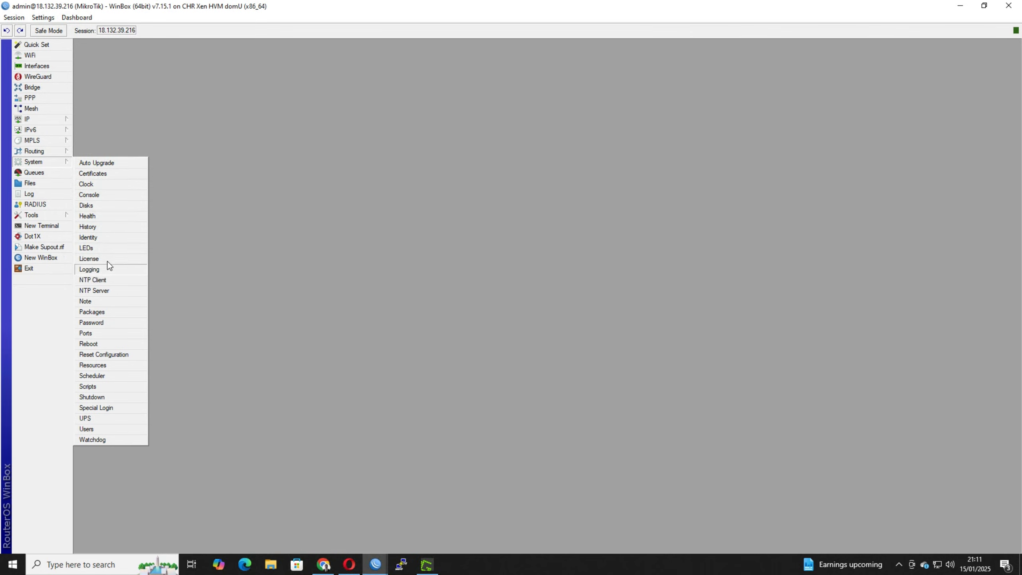
Set the router's system identity to CHR-UK.
click(111, 234)
text(CHR-UK)
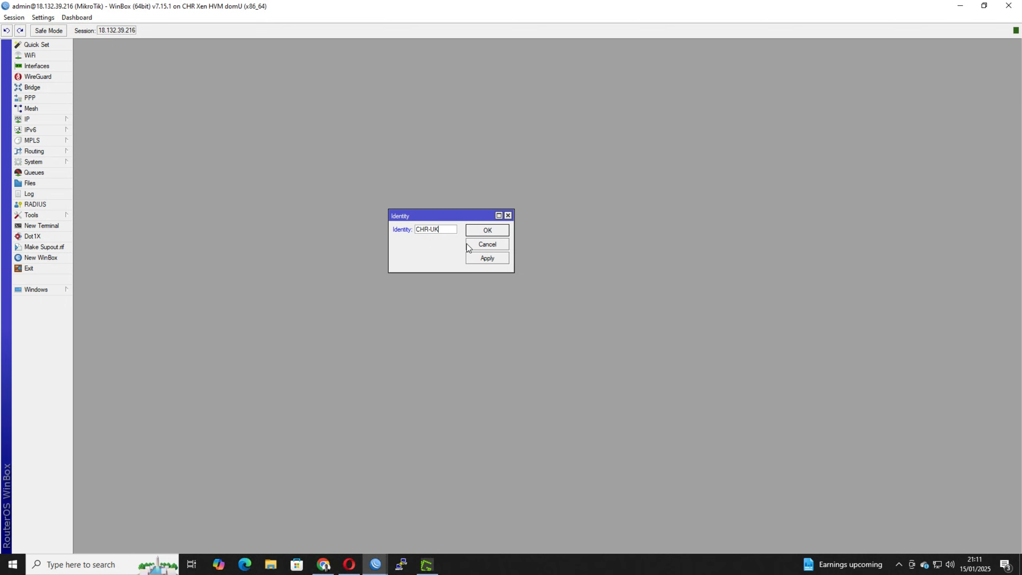
click(483, 230)
Close the WinBox window connected to 10.2.0.6 and return to the CHR-UK session.
click(372, 559)
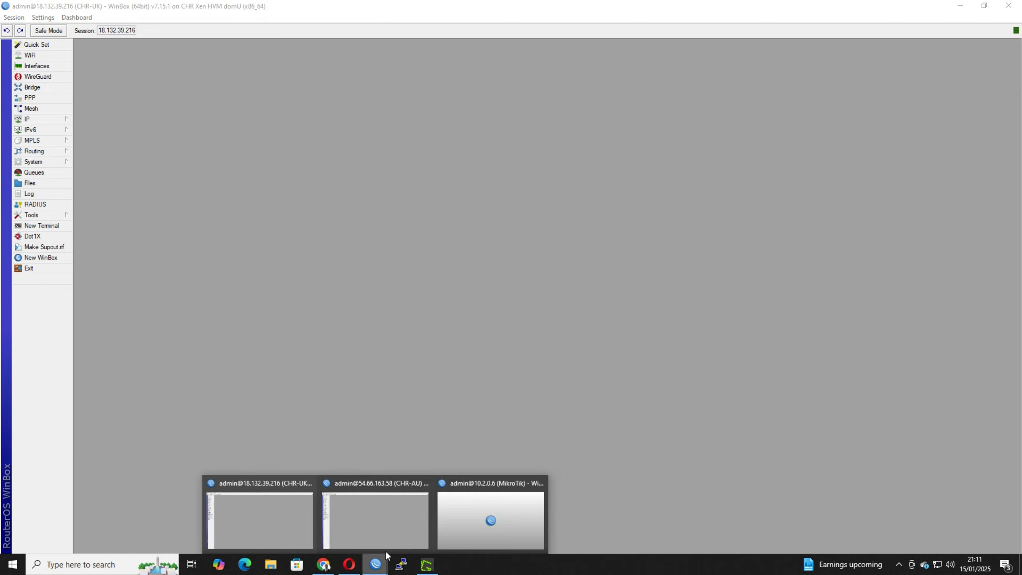
click(538, 484)
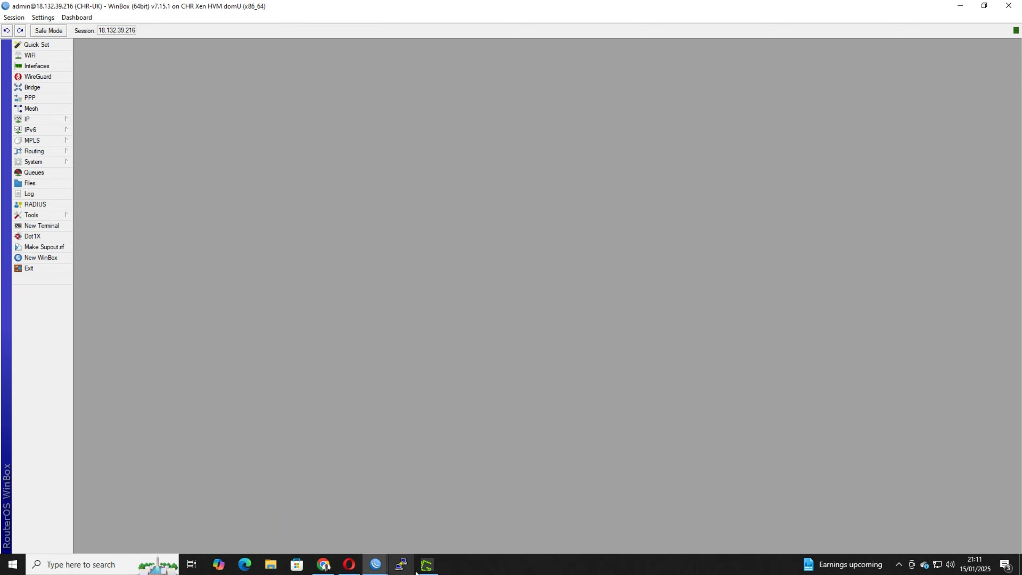
click(375, 564)
click(345, 534)
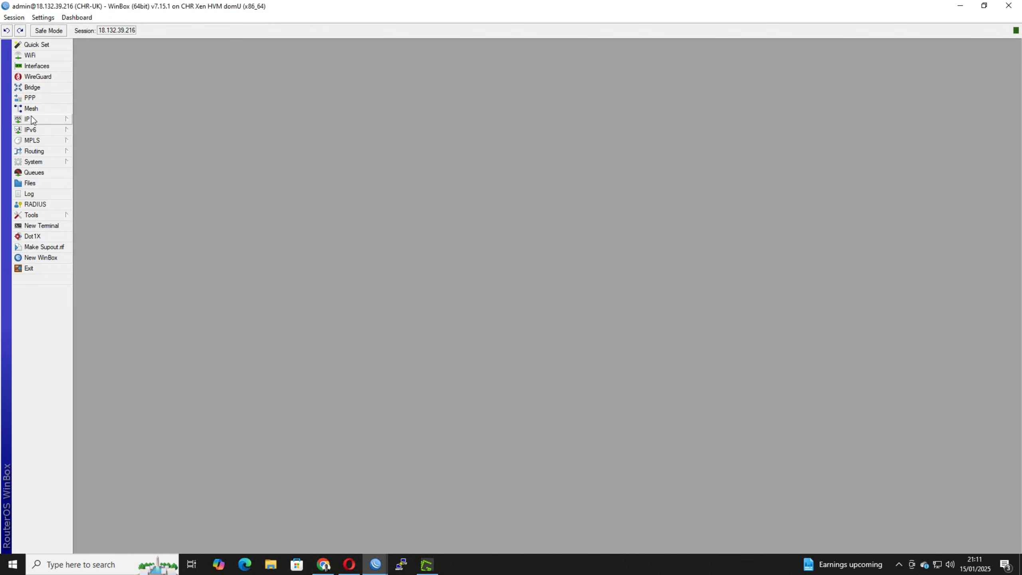
Open the IP address list on CHR-UK and examine the vpn_bridge address.
click(45, 119)
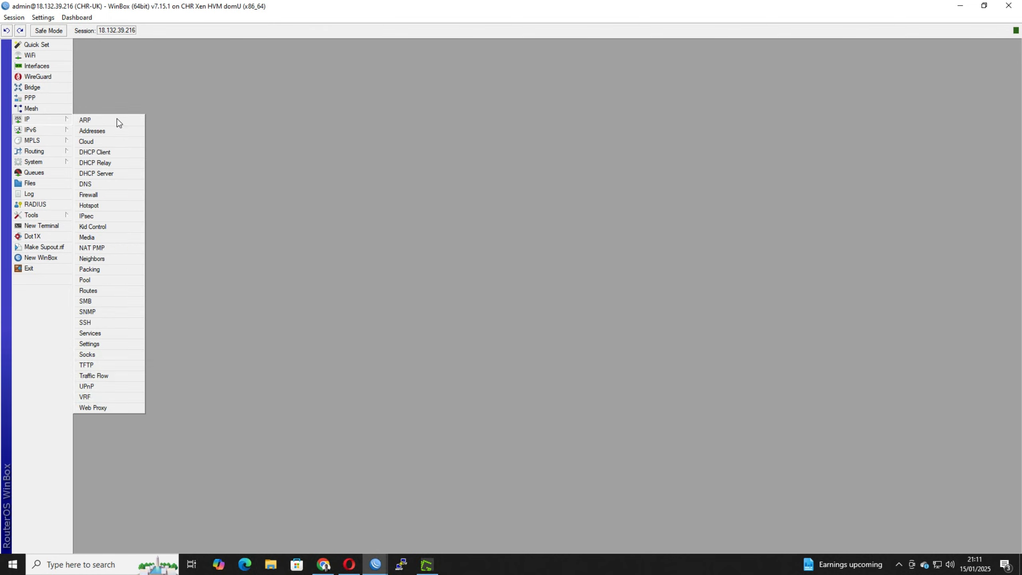
click(114, 132)
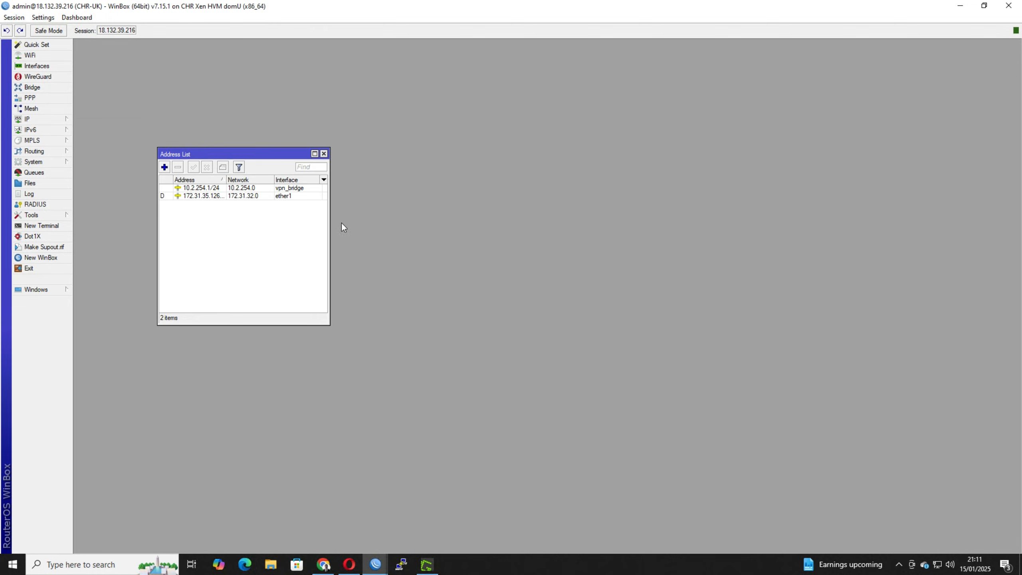
click(284, 187)
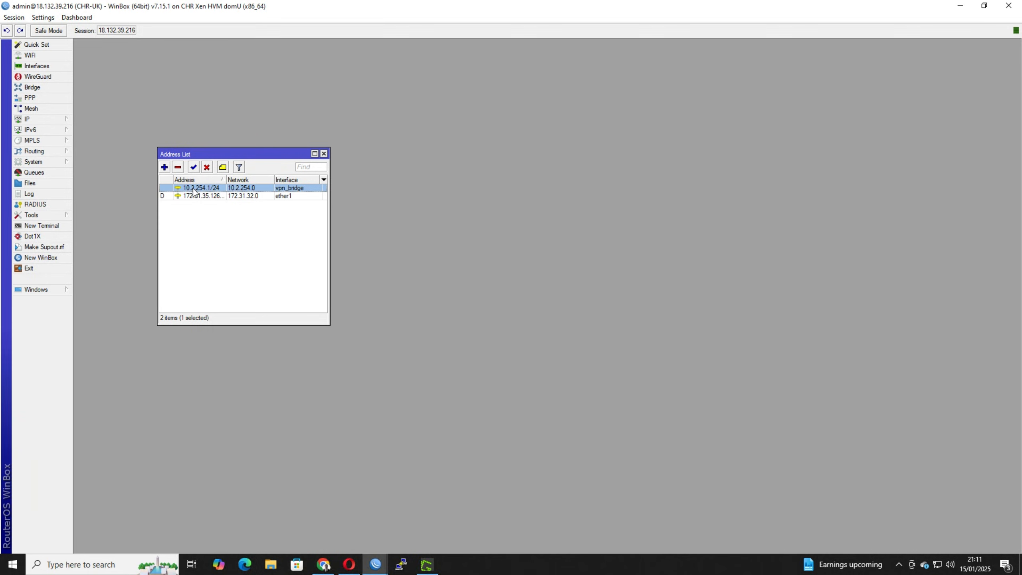
Switch to the CHR-AU session and examine the vpn_bridge entry in its IP address list.
click(374, 564)
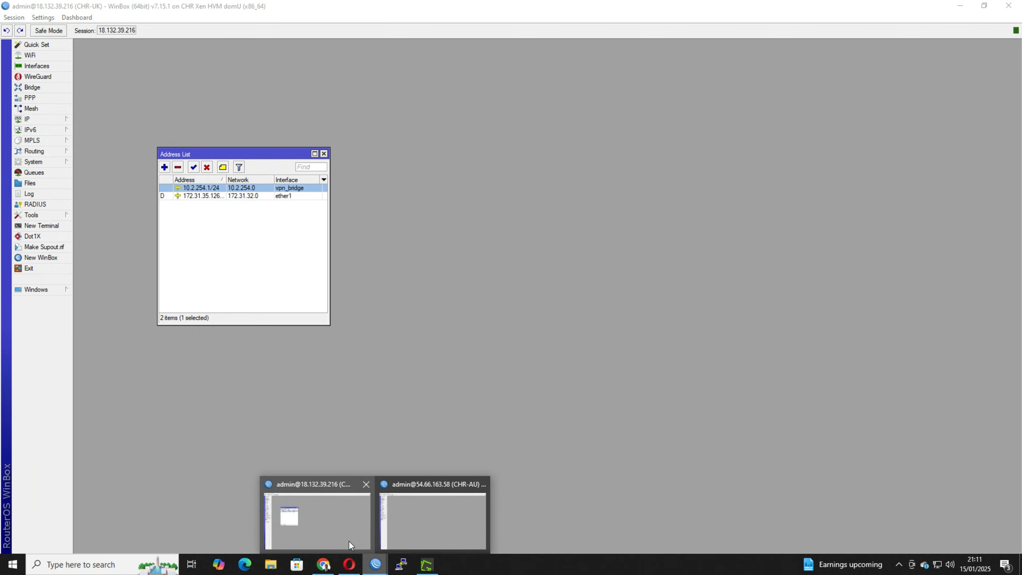
click(395, 537)
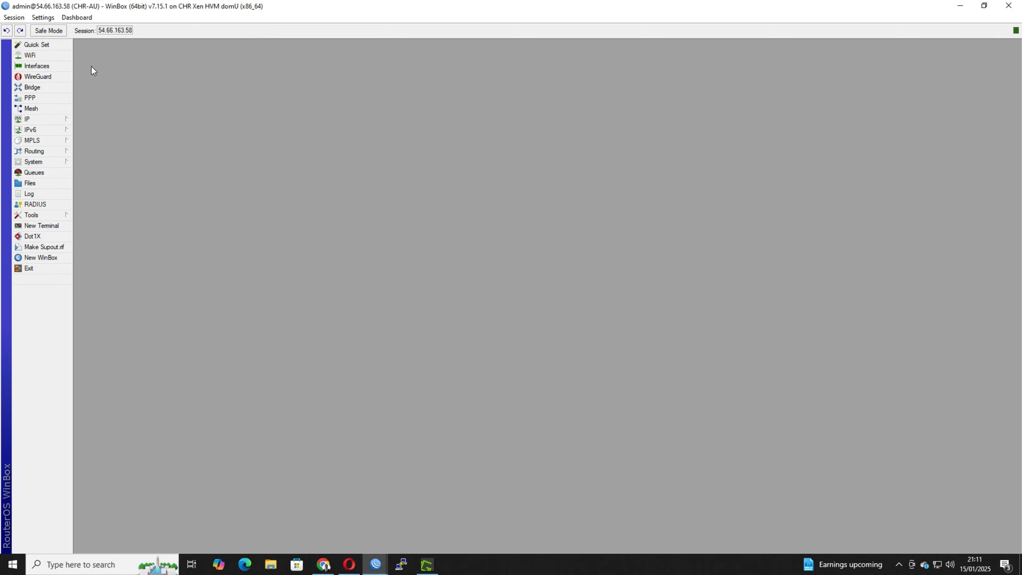
click(37, 119)
click(106, 131)
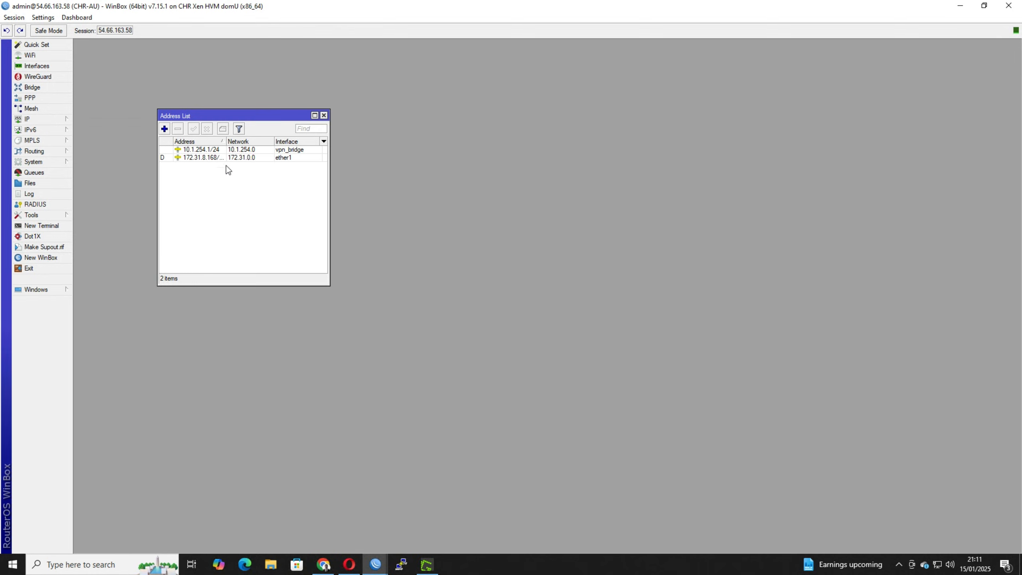
click(211, 150)
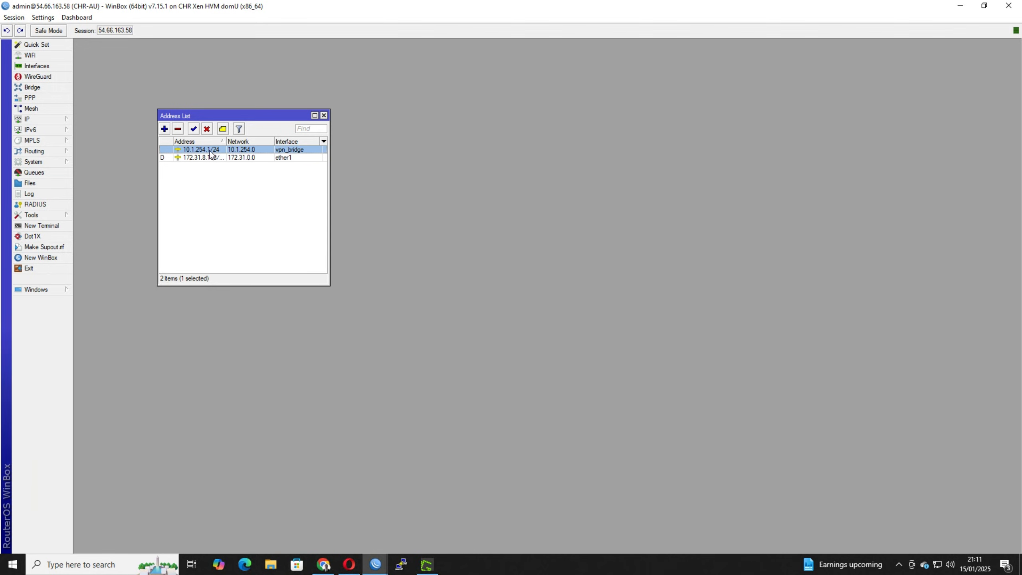
Widen the Address column, compare the ether1 address with the session's public address, and close the address list.
mouse_move(217, 154)
click(227, 157)
drag(226, 141, 243, 141)
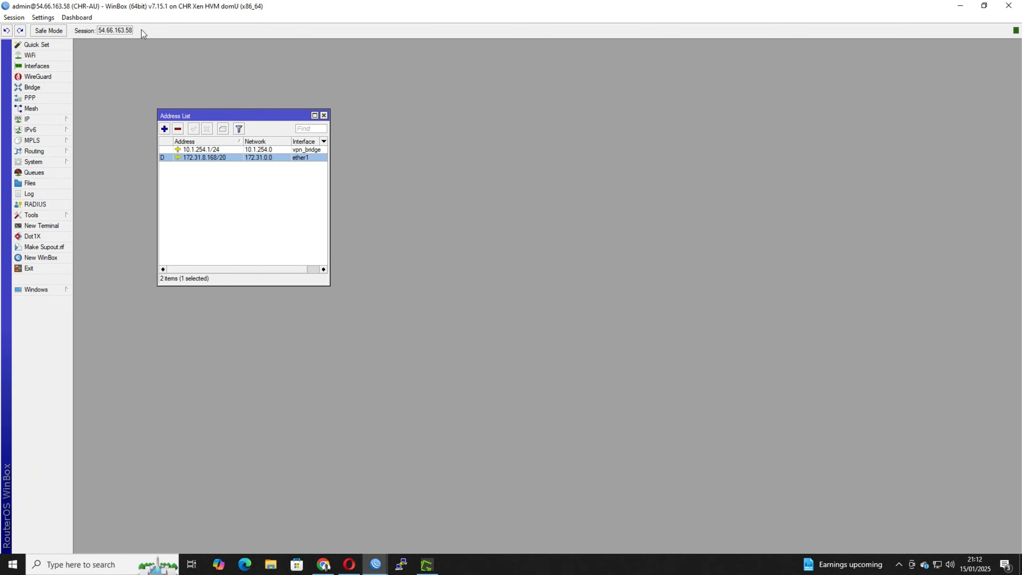
click(102, 31)
click(229, 184)
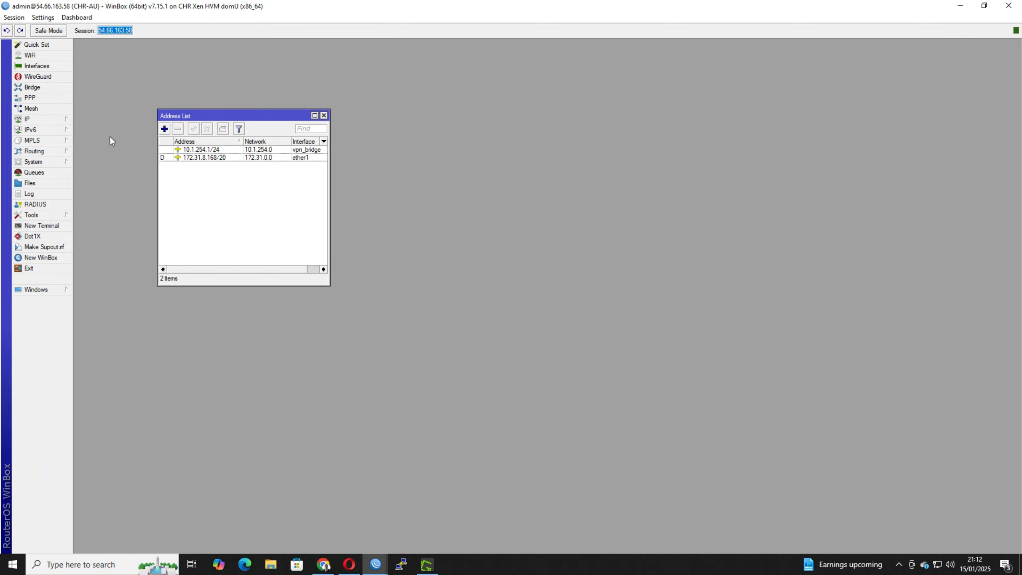
click(323, 115)
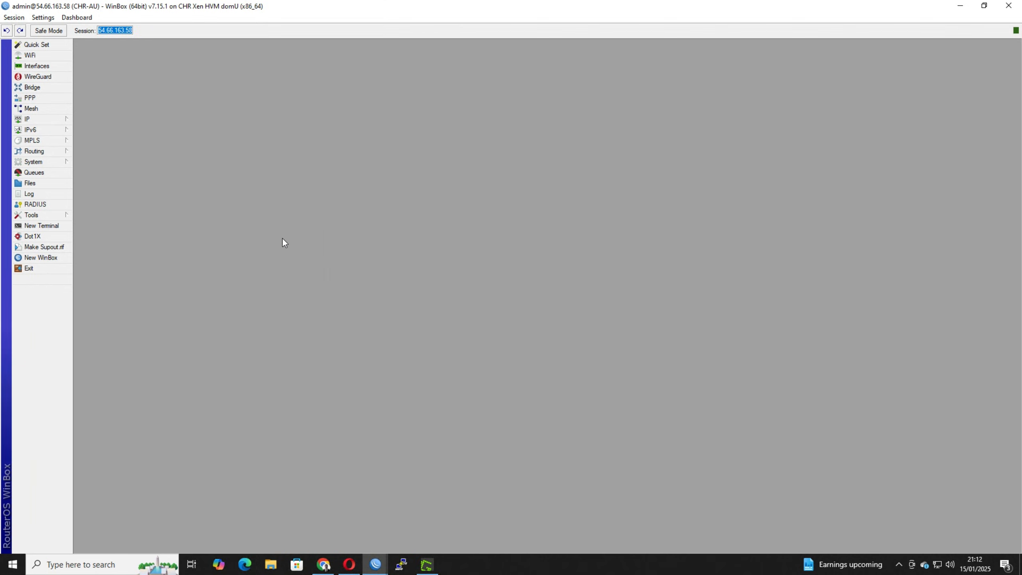
Start a new certificate on CHR-AU with cert-ca as name and common name and a validity of 3650 days.
click(49, 162)
click(104, 174)
drag(143, 298, 320, 201)
click(260, 227)
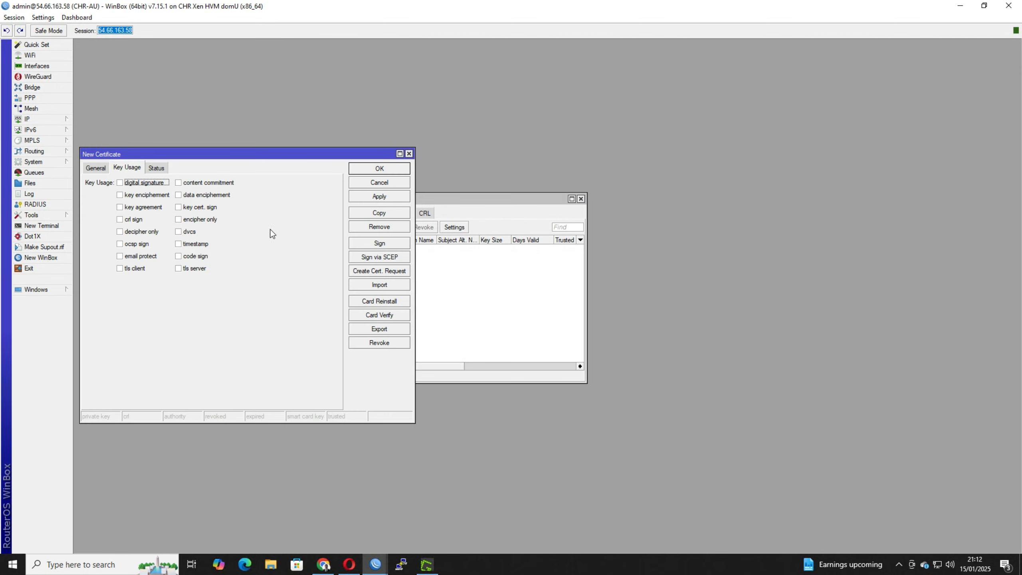
click(95, 166)
click(165, 181)
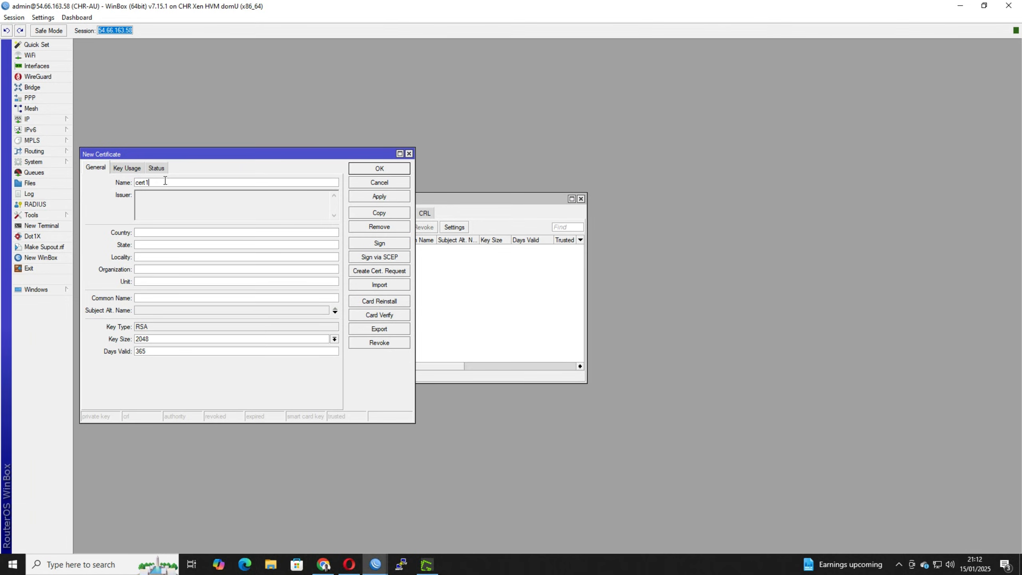
text(=)
key(BackSpace)
key(BackSpace)
text(ca)
click(146, 183)
text(cert-ca)
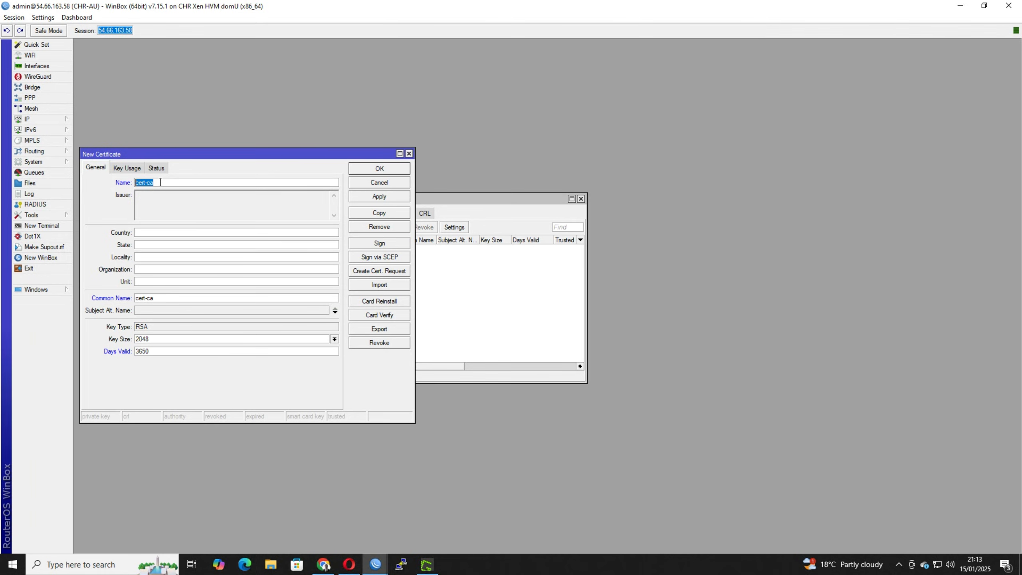
Limit the cert-ca key usage to key cert. sign and crl sign, check its general settings, and save the certificate.
click(127, 168)
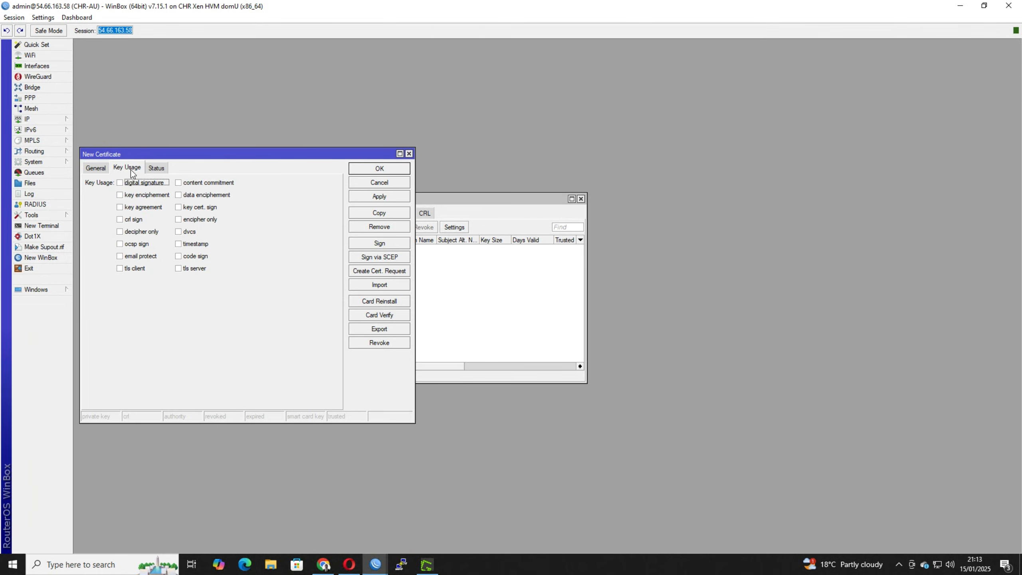
click(193, 207)
click(133, 220)
click(95, 169)
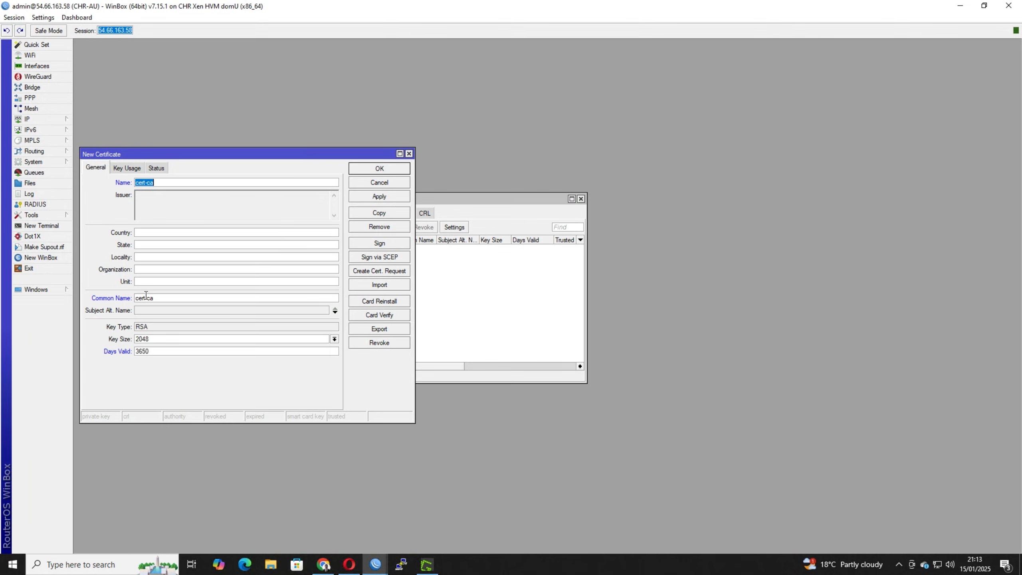
click(155, 349)
drag(152, 353, 126, 354)
click(154, 351)
click(126, 168)
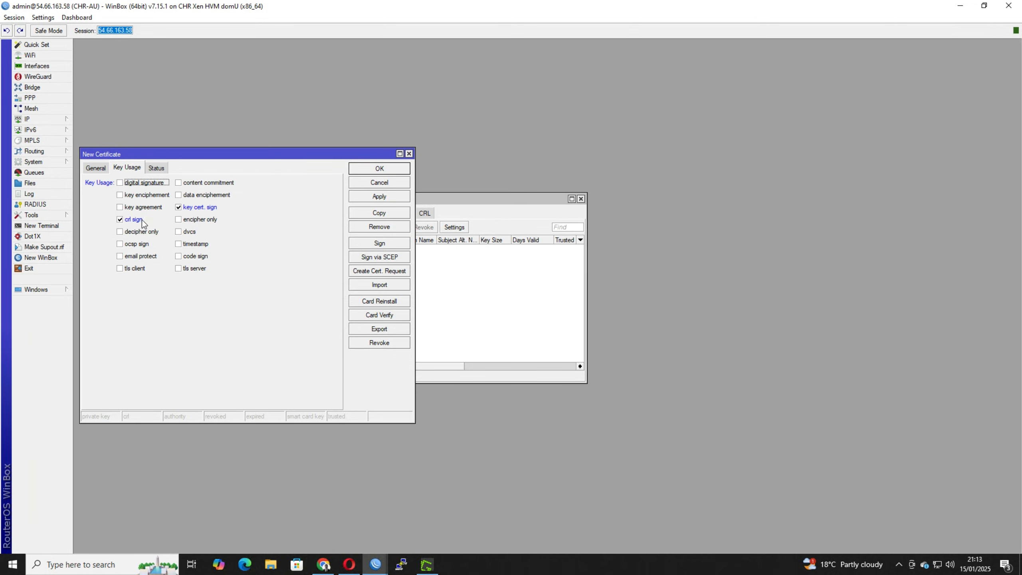
click(95, 168)
click(408, 170)
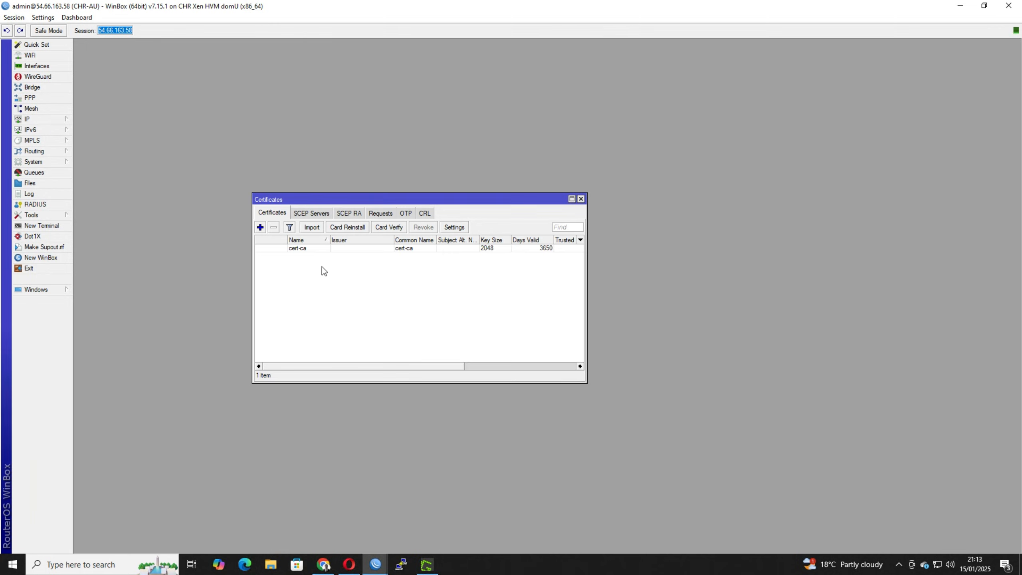
Sign the cert-ca certificate without choosing another CA, then close the signing dialog.
right_click(305, 247)
click(345, 368)
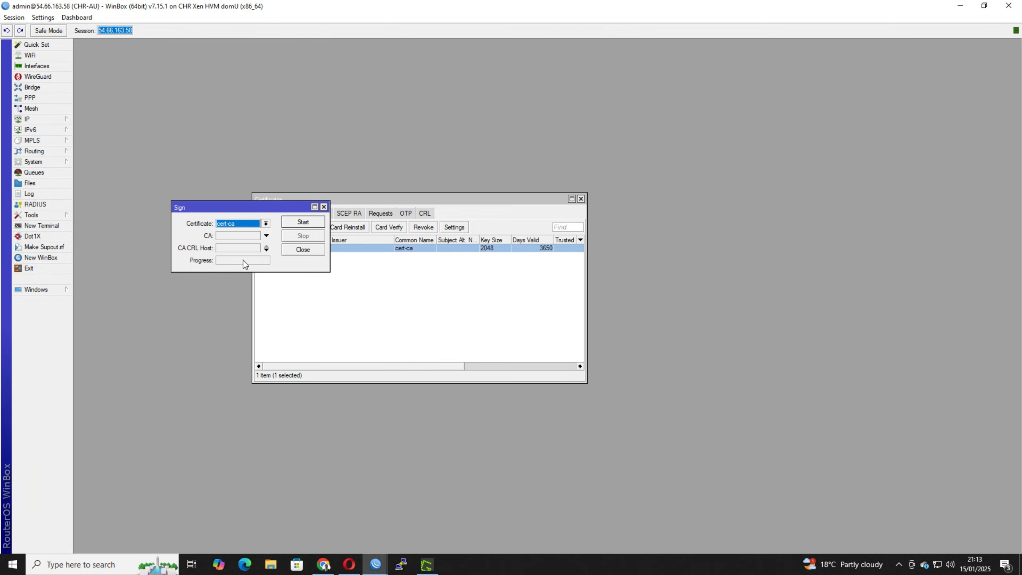
click(298, 222)
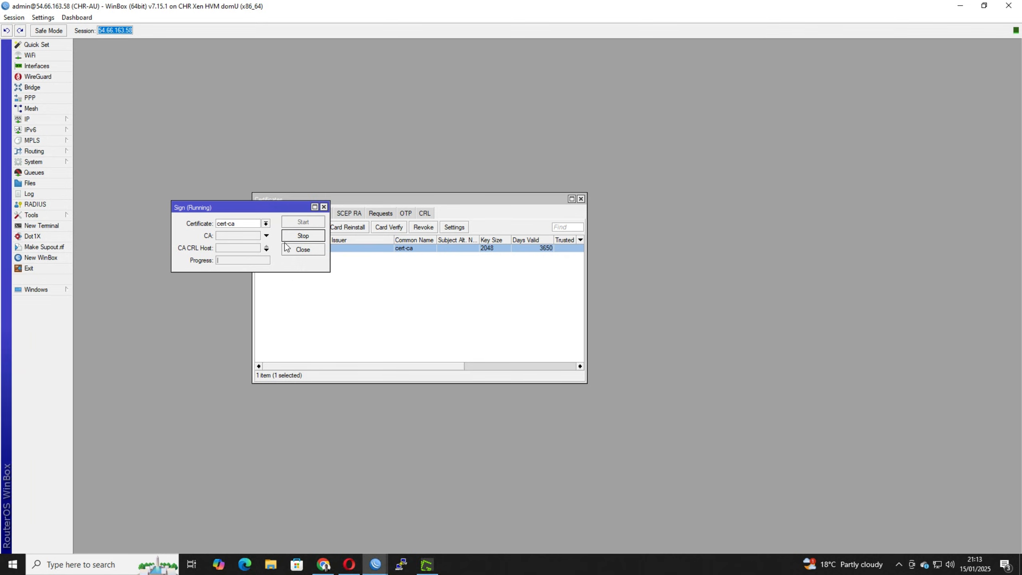
click(324, 206)
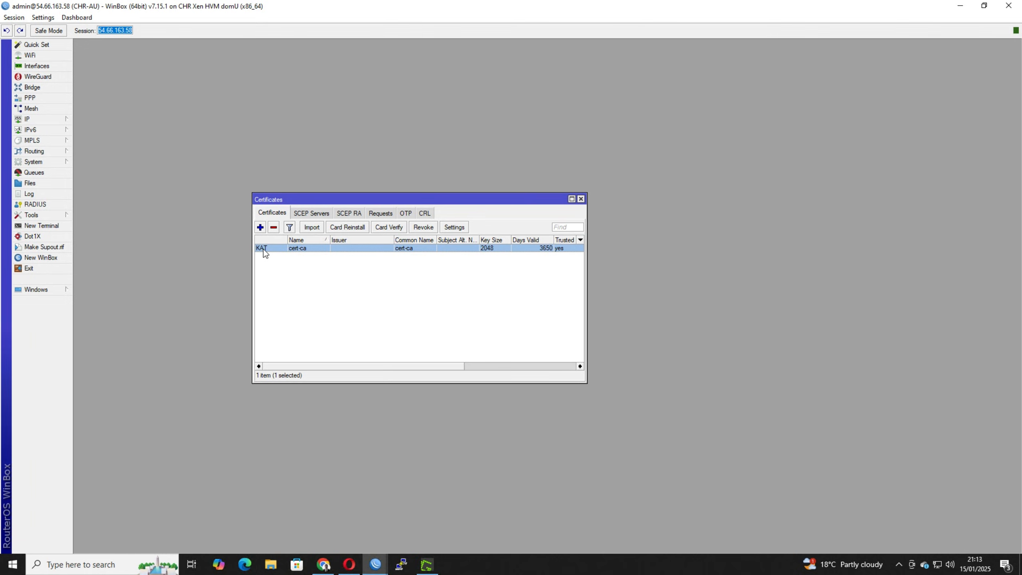
mouse_move(264, 249)
click(313, 228)
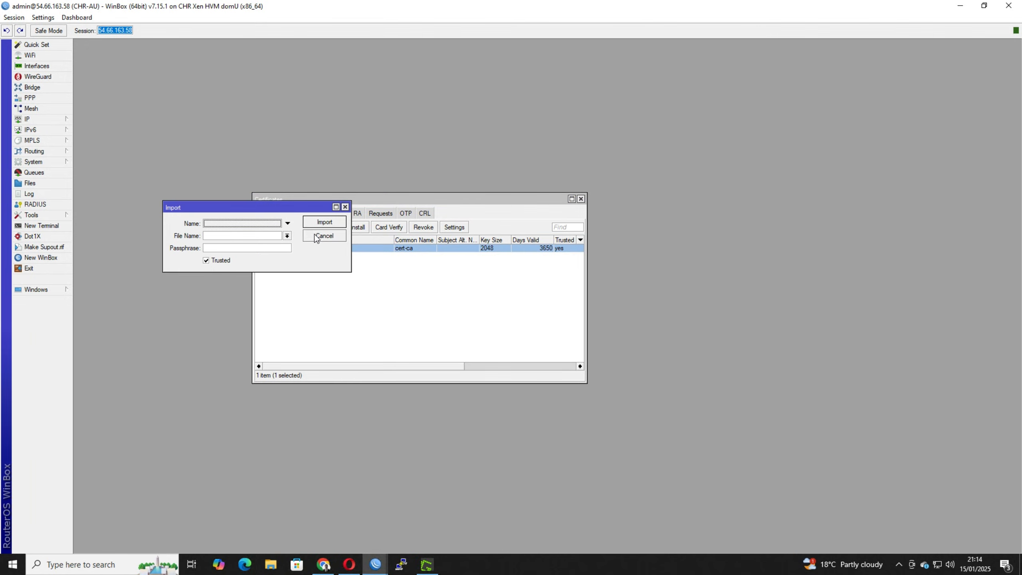
click(316, 235)
Start a second certificate with cert as name and common name and a validity of 3650 days.
click(261, 227)
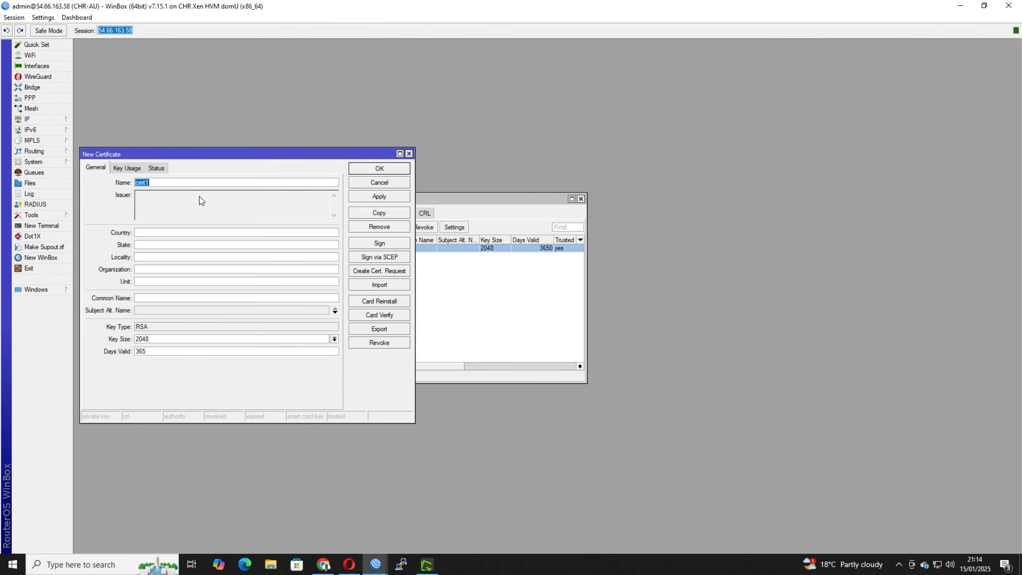
click(164, 182)
key(BackSpace)
click(149, 298)
text(cert)
click(154, 350)
text(0)
Enable the tls client and tls server key usages for the cert certificate and save it.
click(128, 165)
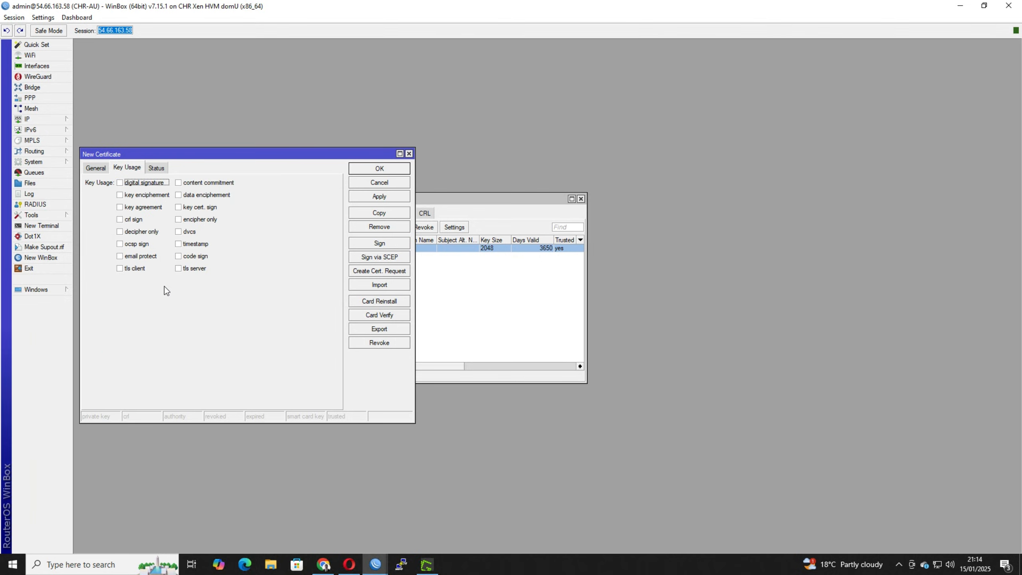
click(135, 269)
click(195, 269)
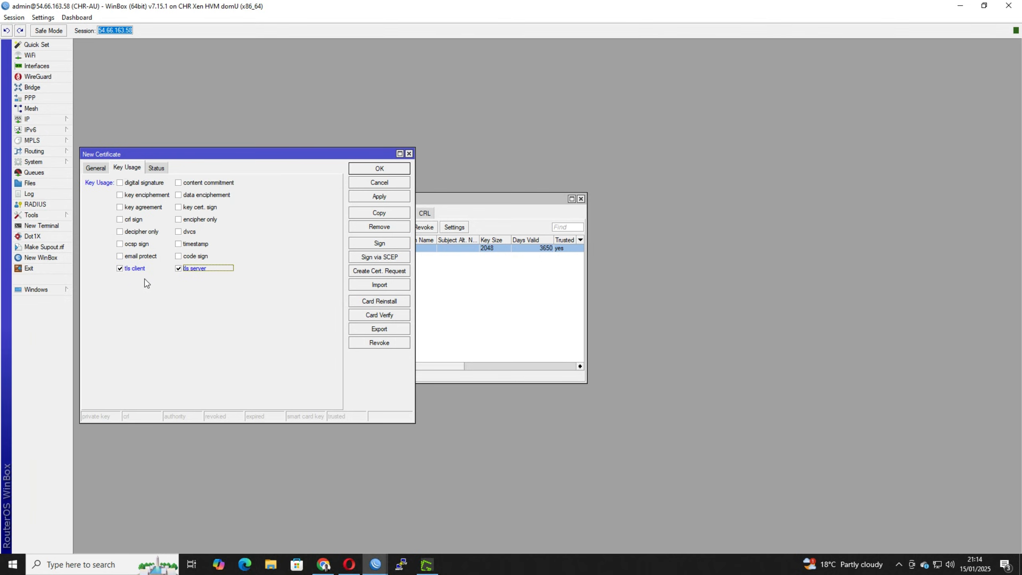
click(370, 170)
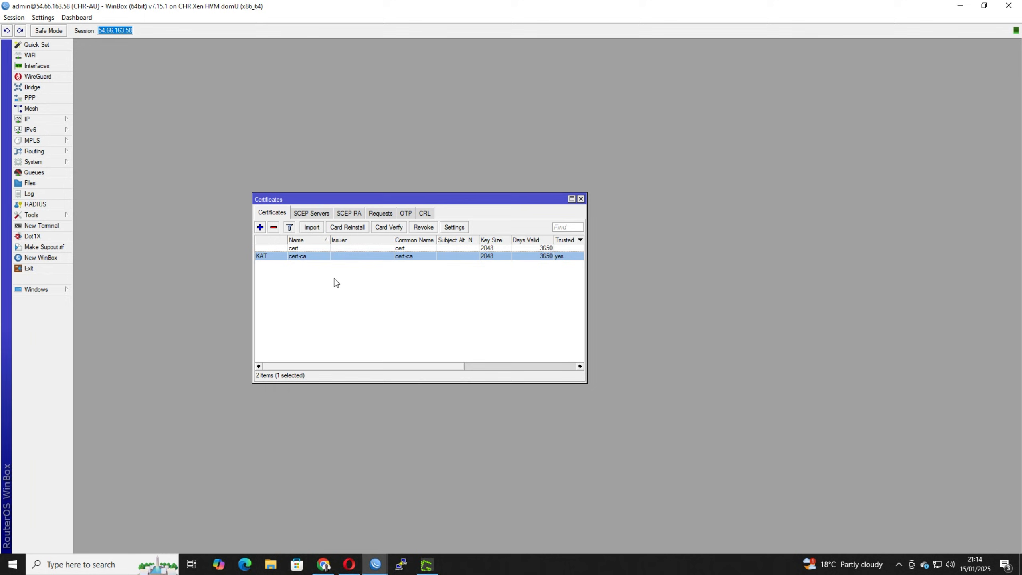
Sign the cert certificate with cert-ca as its CA and close the signing dialog.
click(300, 250)
right_click(299, 249)
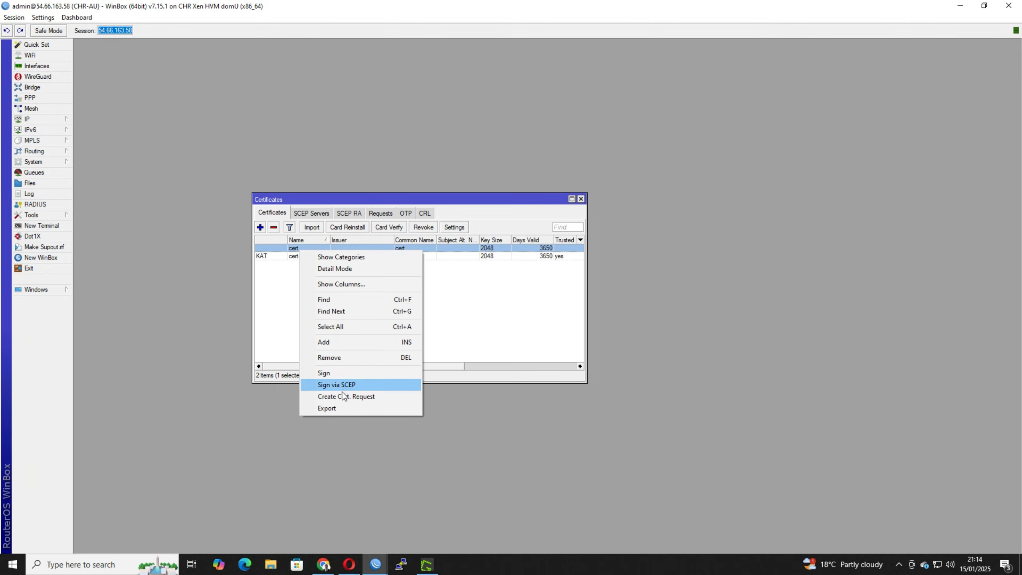
click(325, 373)
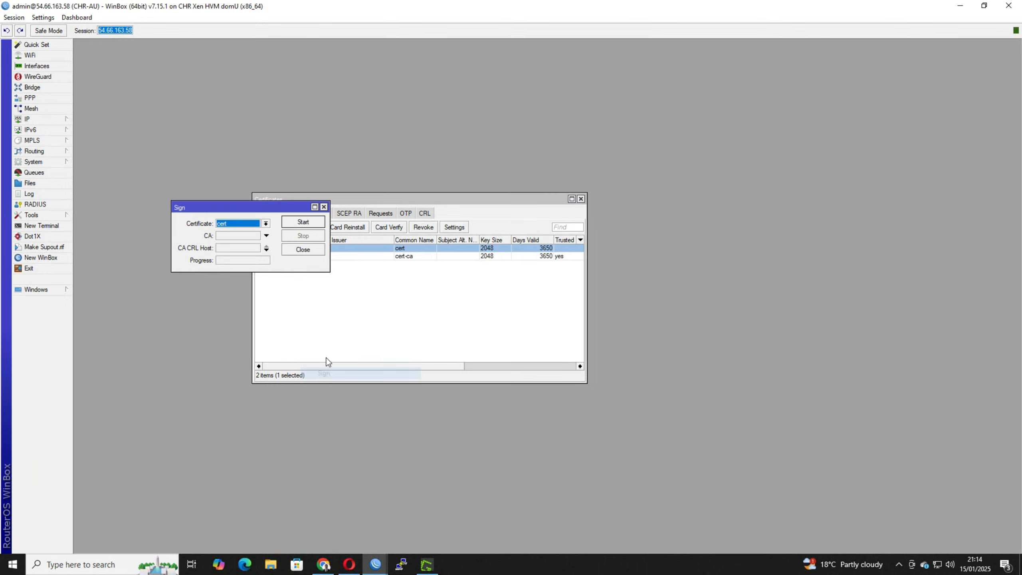
click(224, 237)
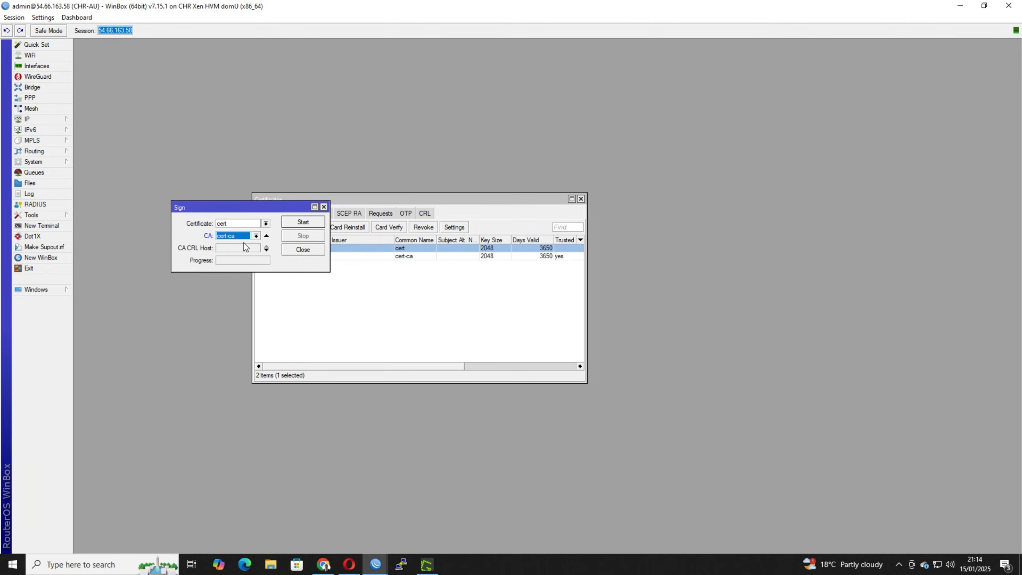
click(304, 223)
click(303, 223)
click(307, 251)
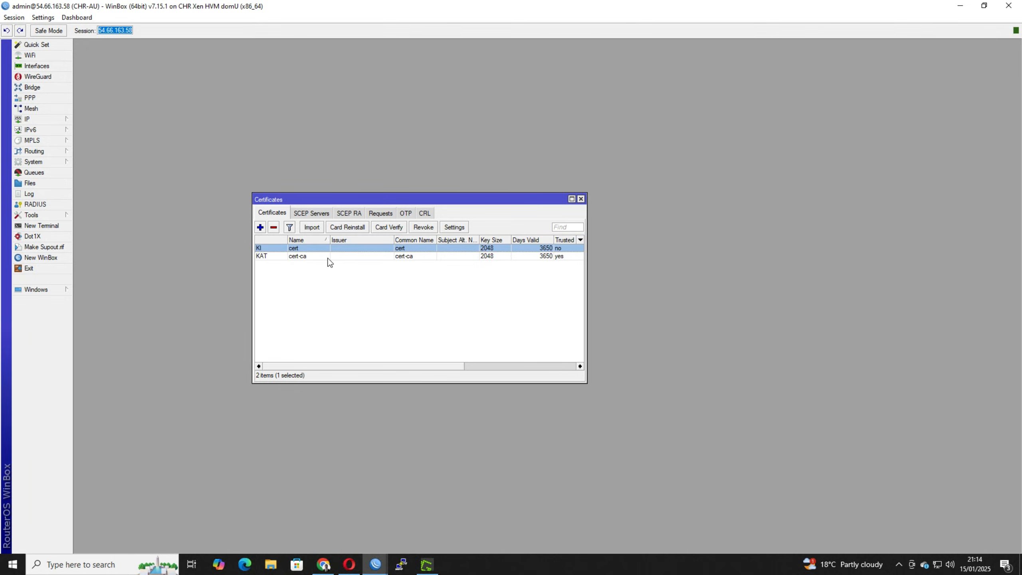
Export the cert-ca certificate in PEM format, leaving the passphrase and file name empty.
click(328, 258)
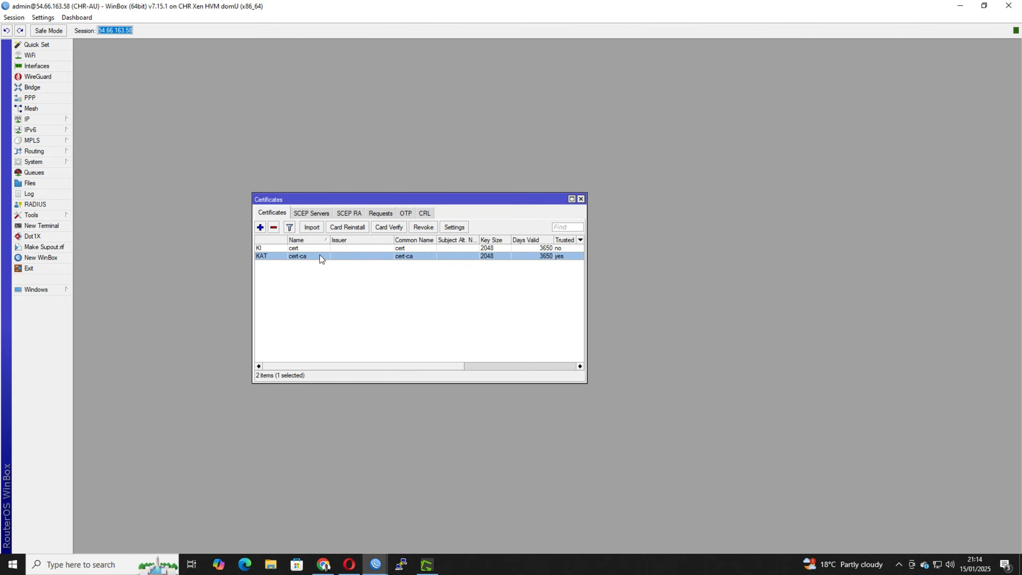
right_click(301, 262)
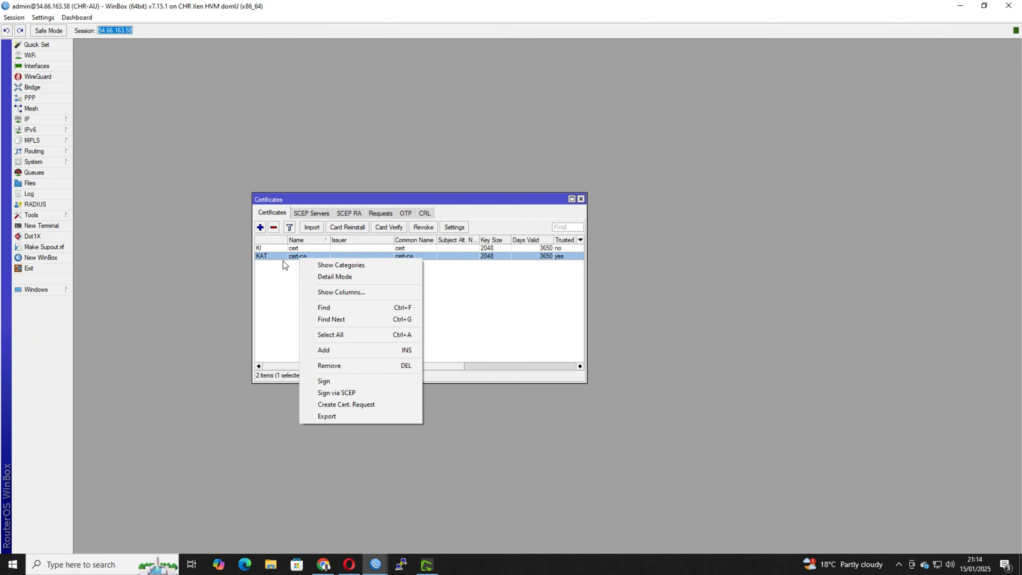
click(337, 417)
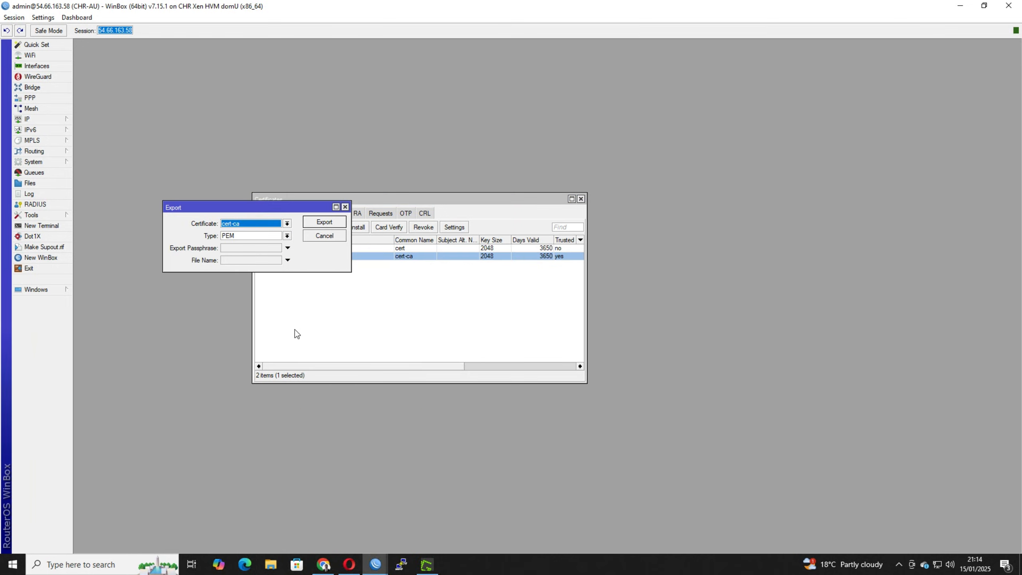
click(316, 223)
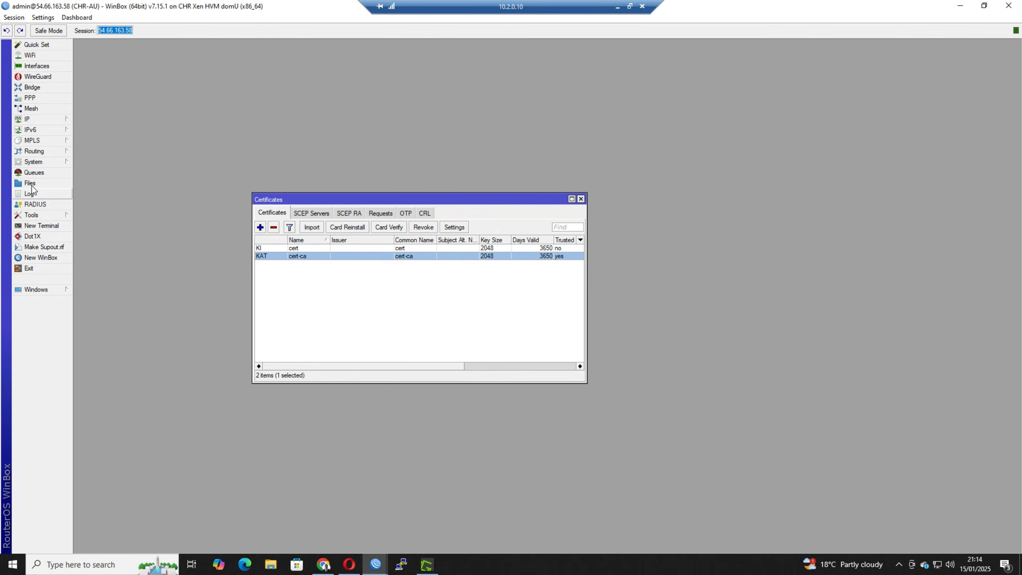
Arrange the CHR-AU and CHR-UK windows side by side and copy cert_export_cert-ca.crt from CHR-AU's file list to CHR-UK.
click(62, 182)
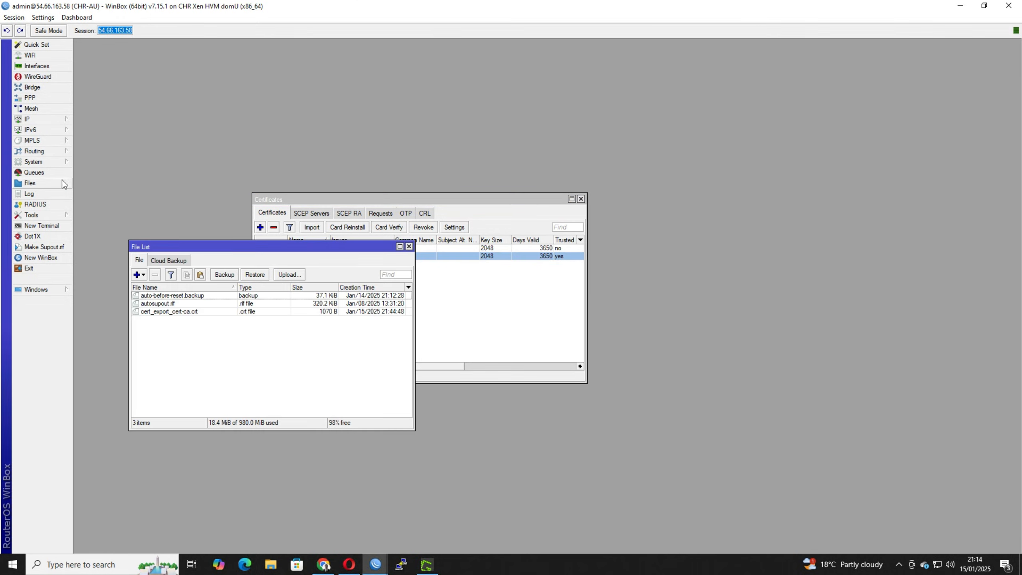
right_click(155, 311)
click(276, 486)
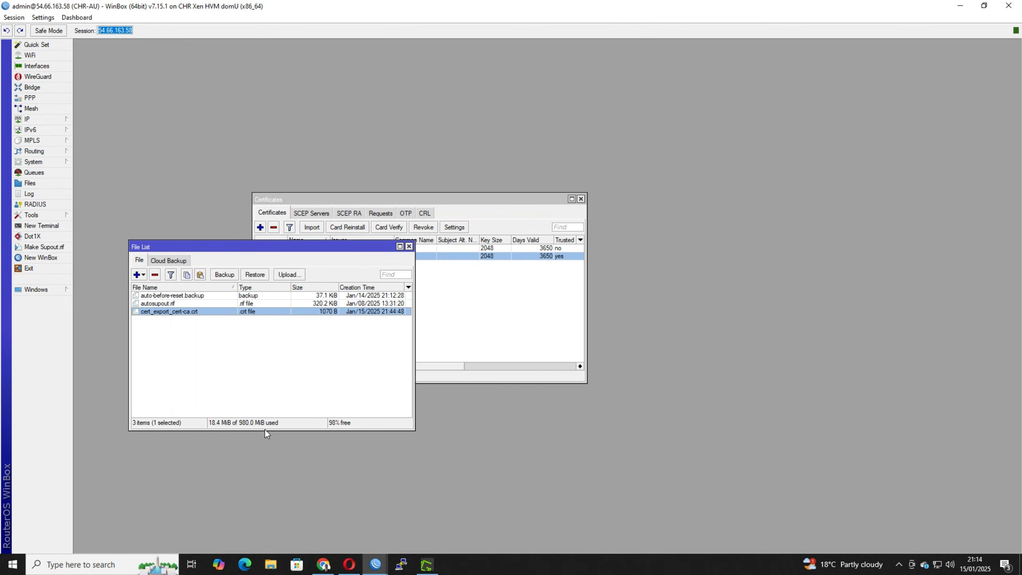
mouse_move(381, 571)
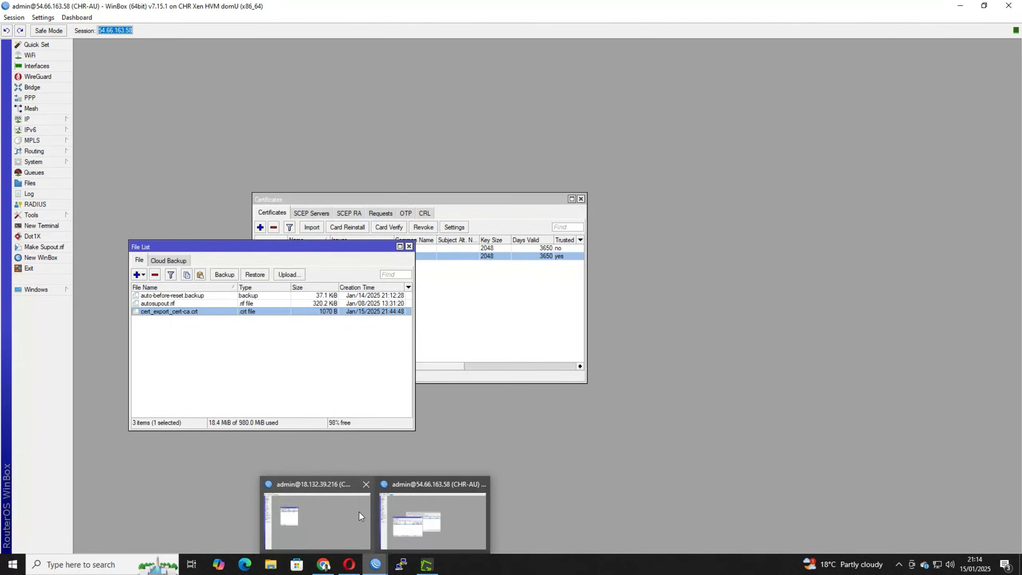
mouse_move(471, 9)
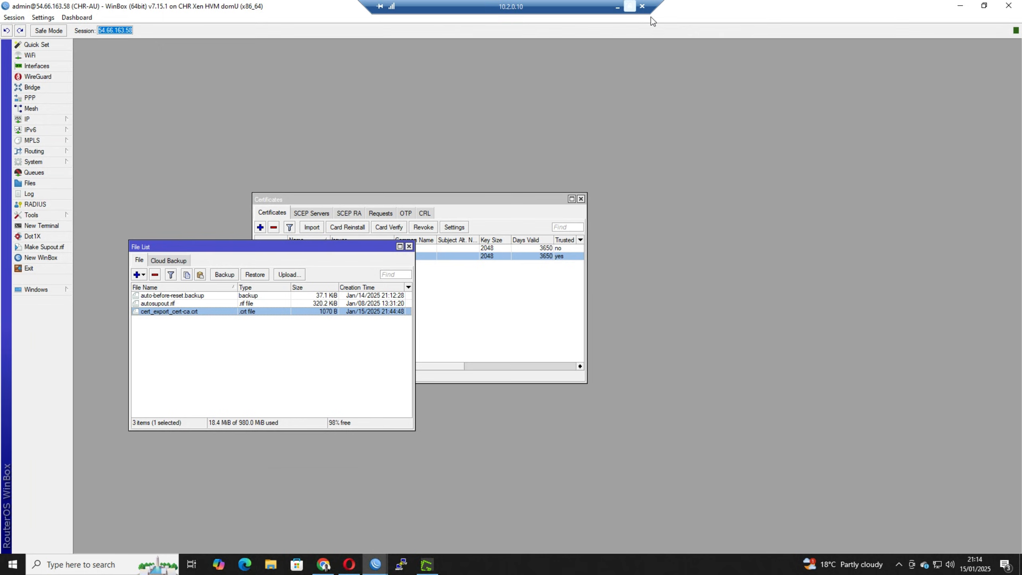
drag(701, 5, 0, 93)
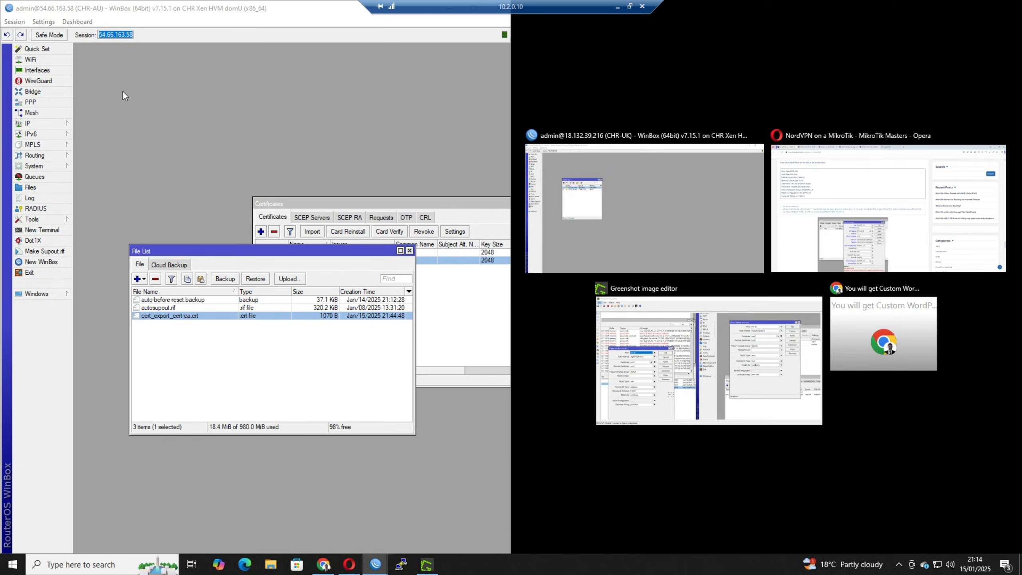
click(570, 165)
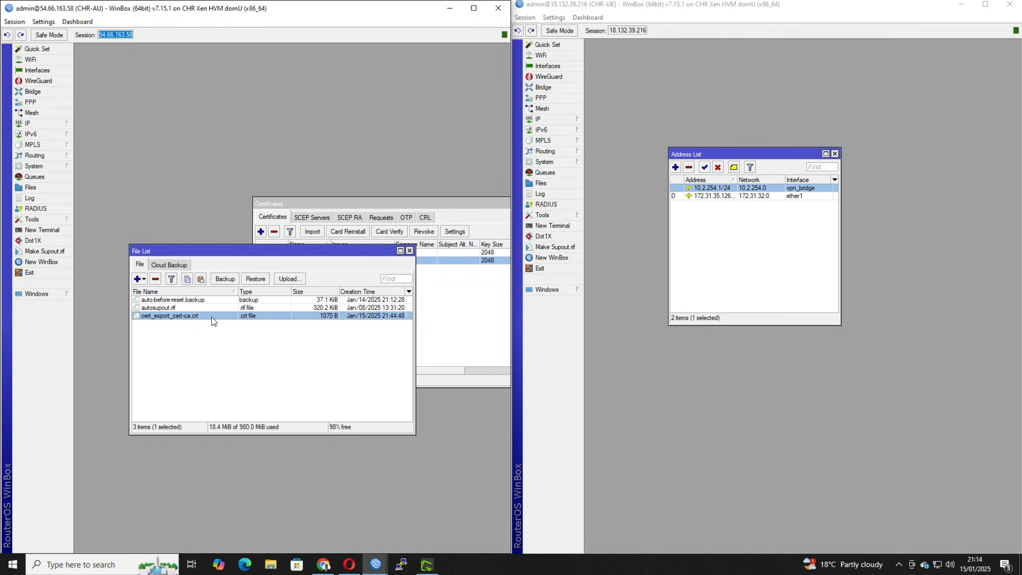
drag(211, 317, 865, 399)
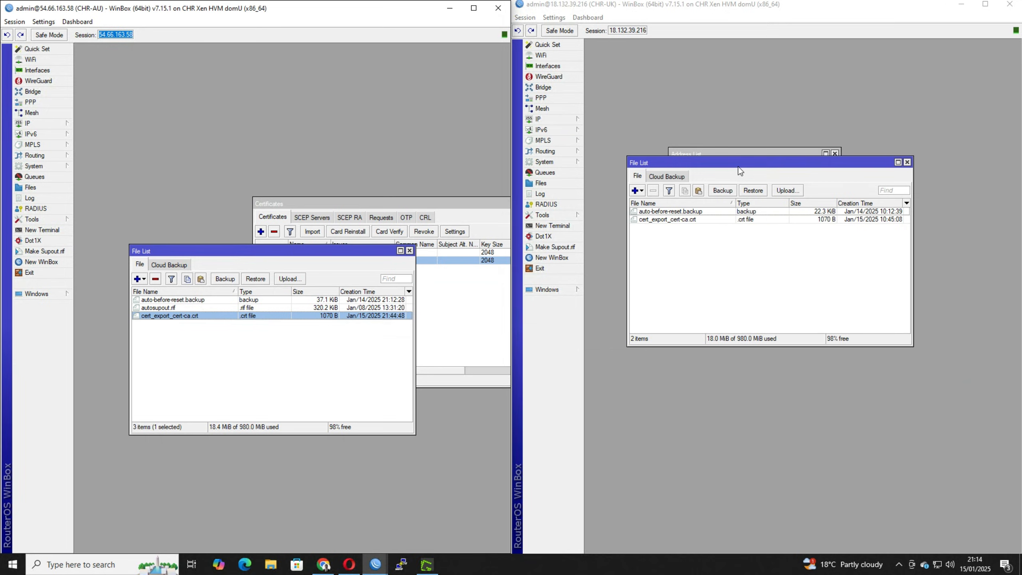
drag(739, 171, 737, 268)
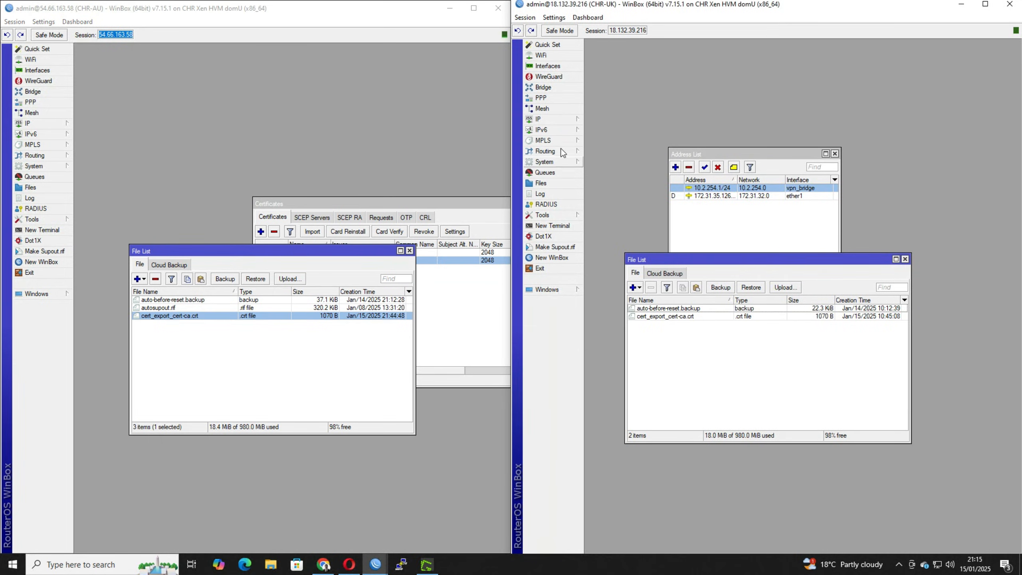
Import cert_export_cert-ca.crt on CHR-UK as a trusted certificate named cert-ca, with the passphrase cleared.
mouse_move(559, 162)
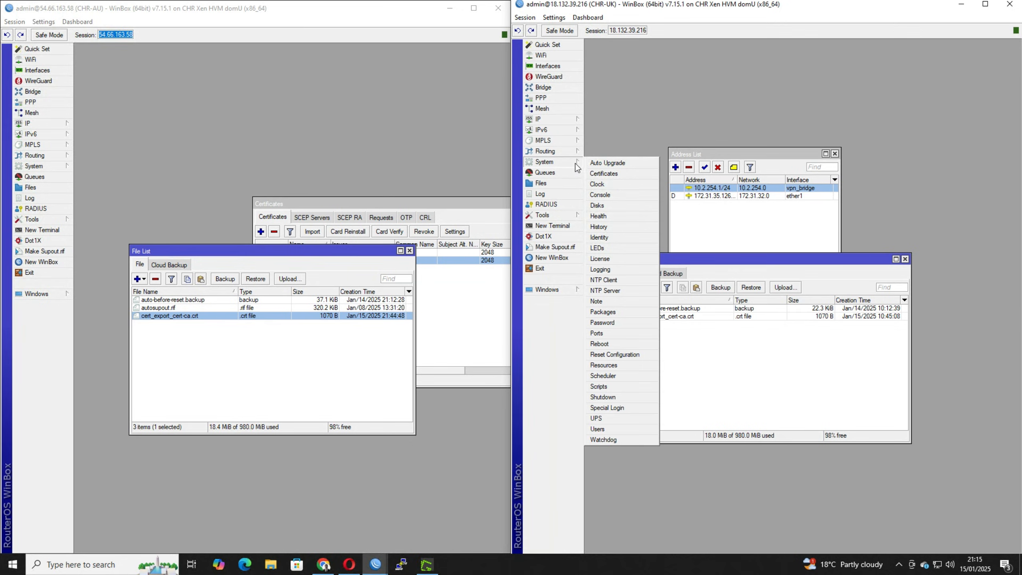
click(602, 174)
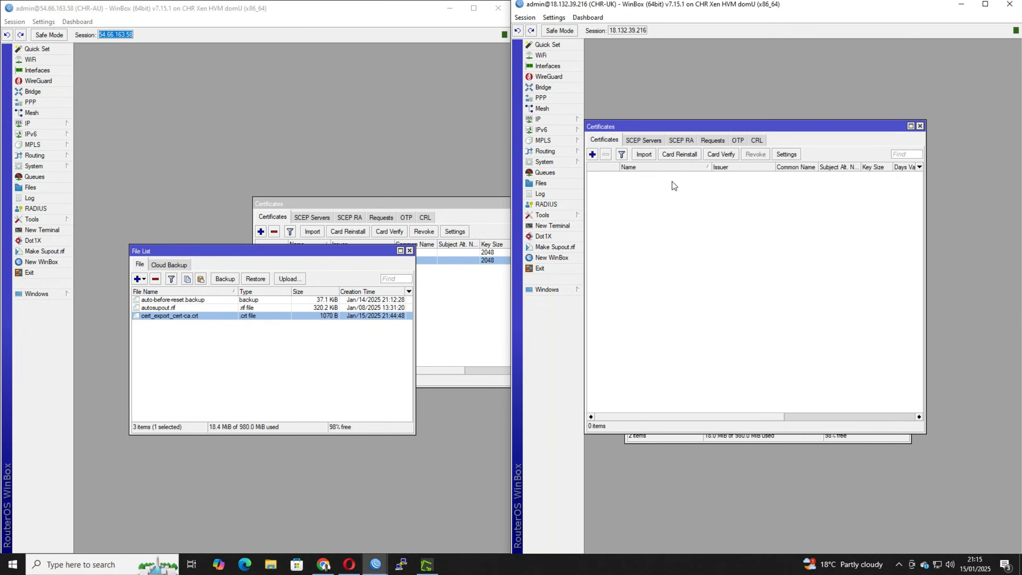
click(644, 154)
double_click(781, 151)
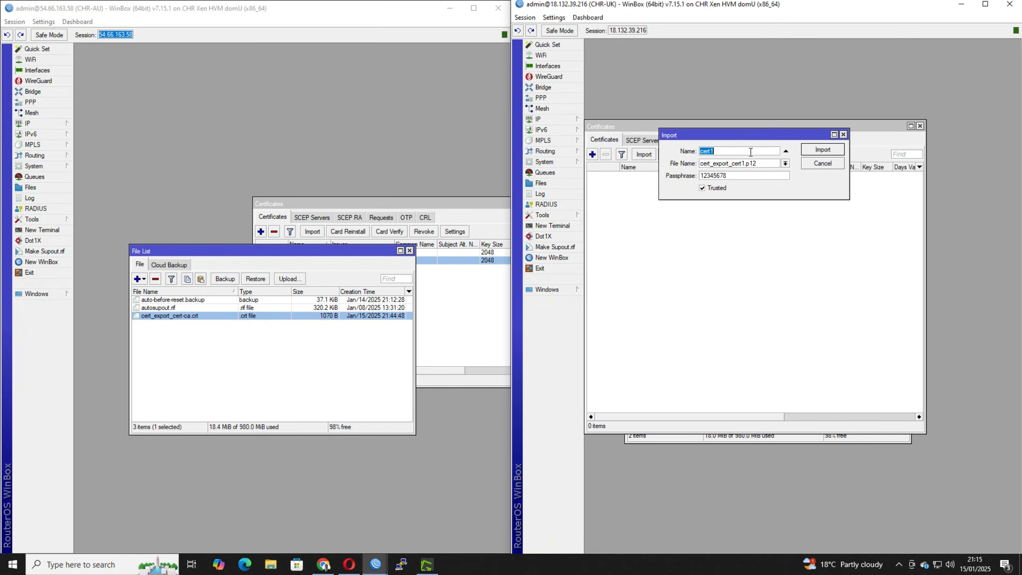
text(ca)
click(785, 163)
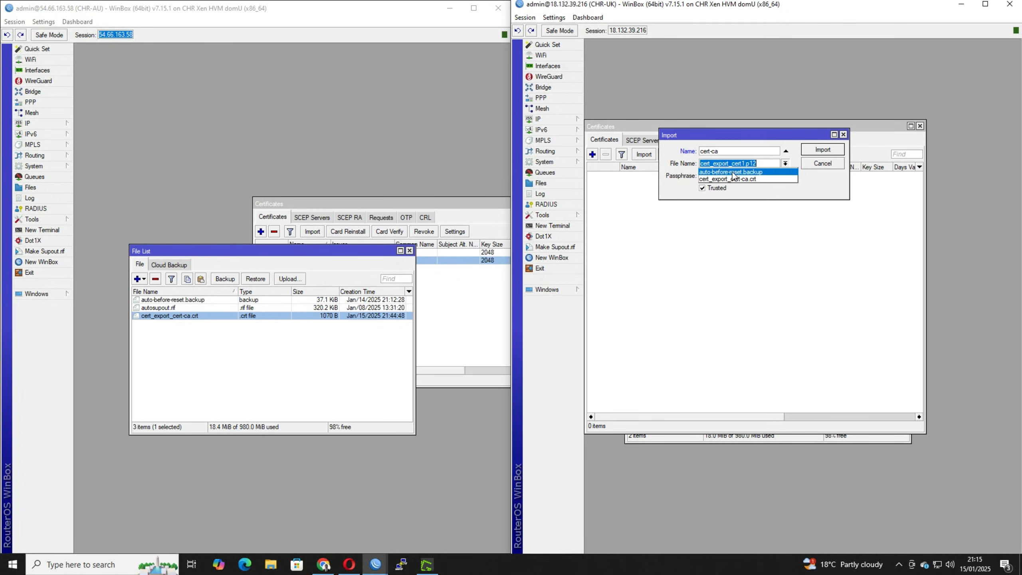
click(758, 180)
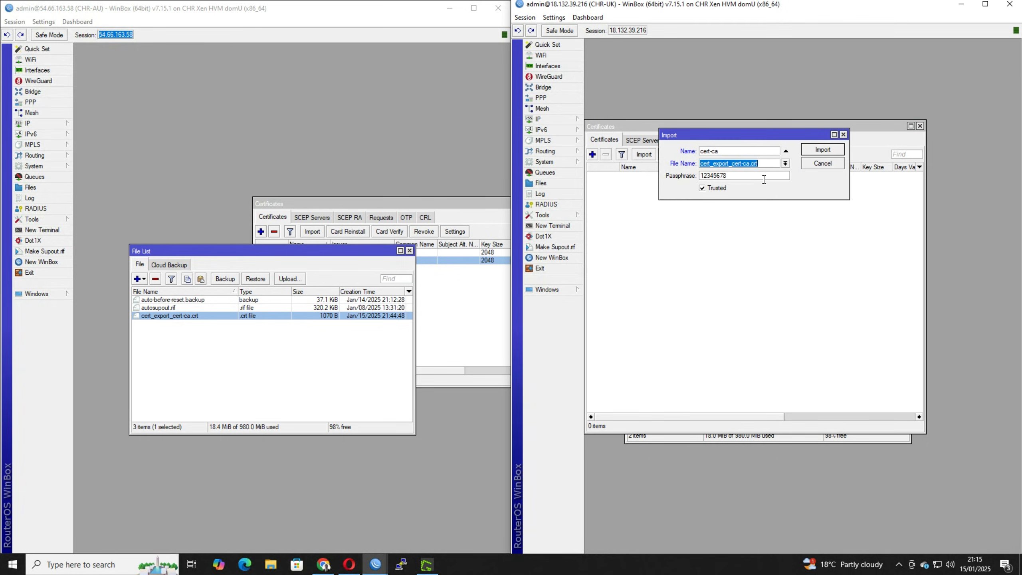
click(729, 176)
key(BackSpace)
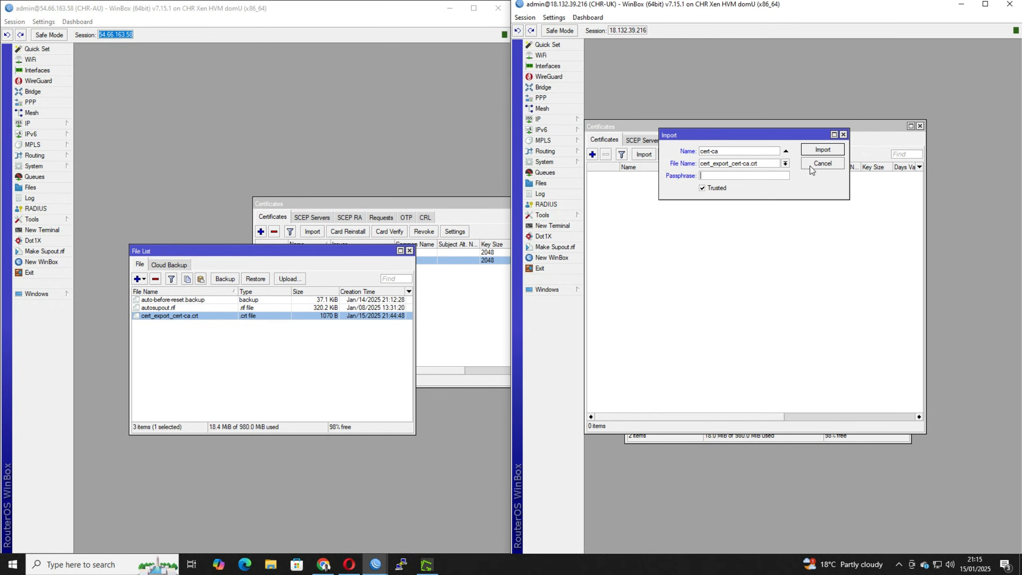
click(813, 152)
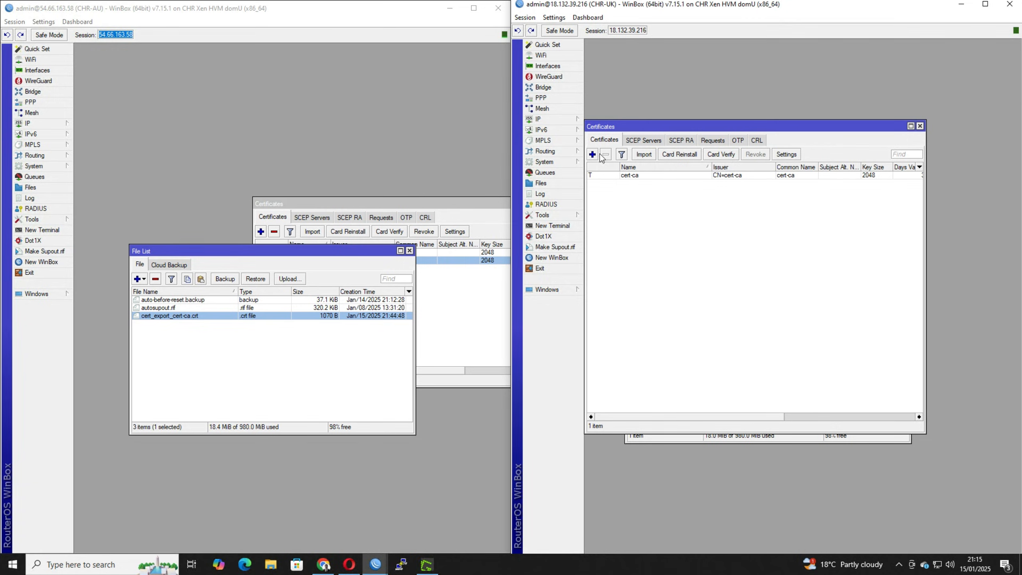
Export the cert certificate from CHR-AU as PKCS12, entering the export passphrase and leaving the file name empty.
click(178, 225)
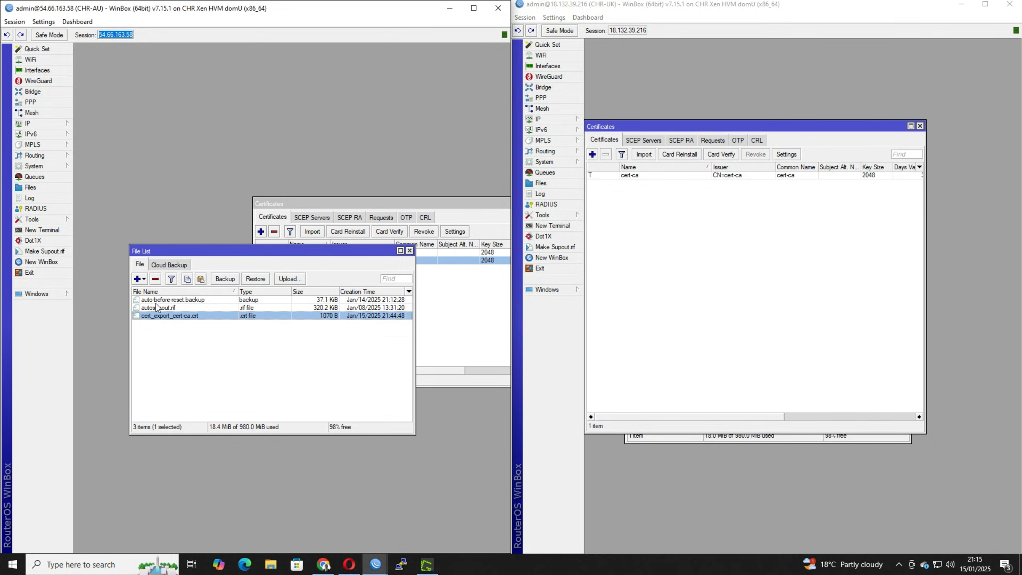
drag(242, 255, 266, 321)
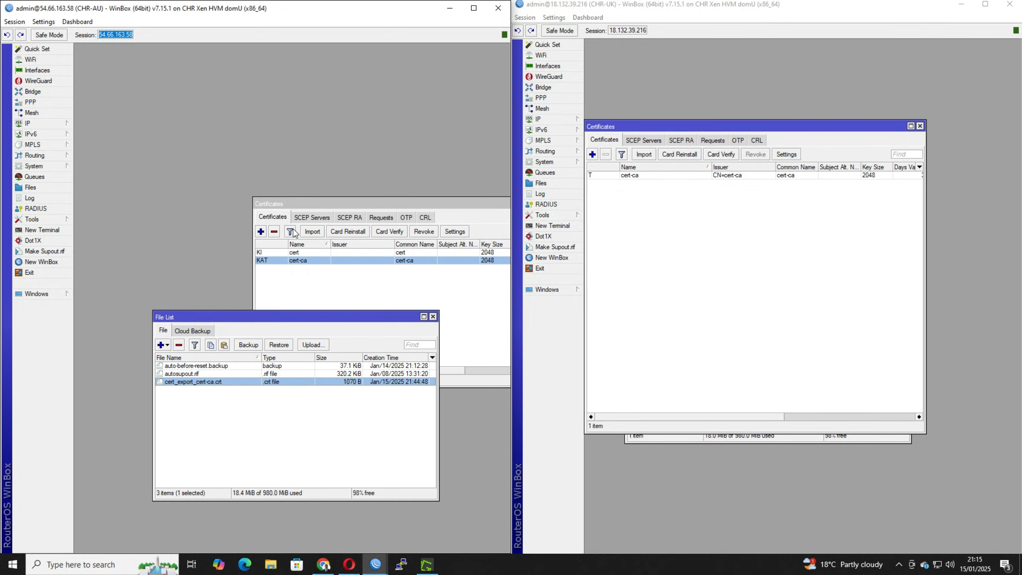
click(295, 255)
right_click(295, 256)
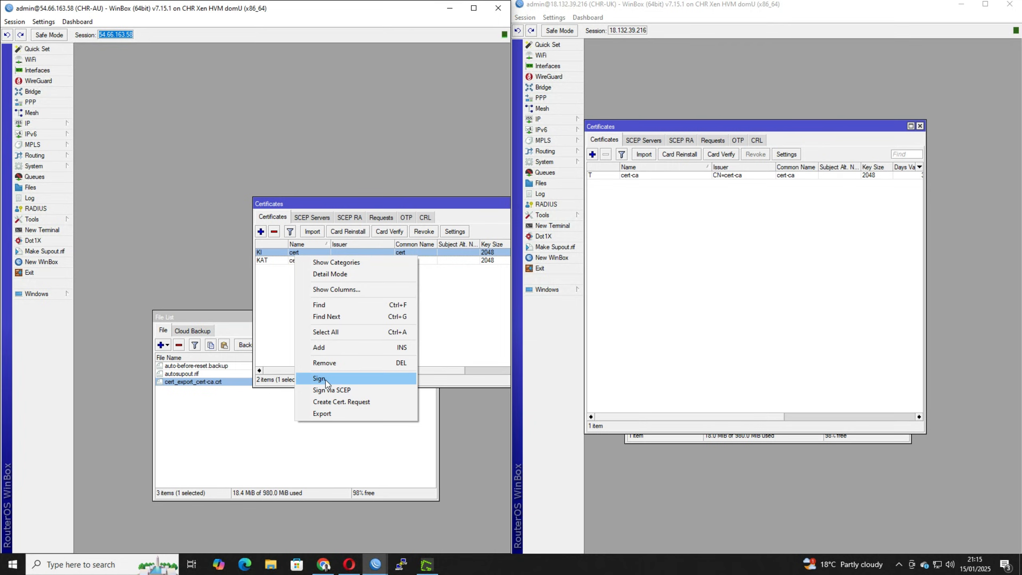
click(323, 414)
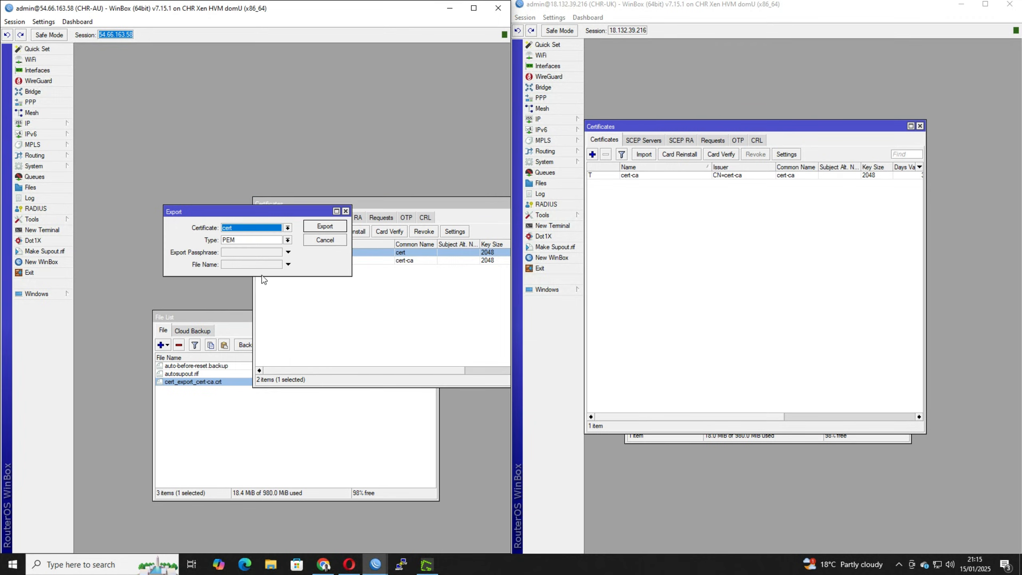
click(247, 240)
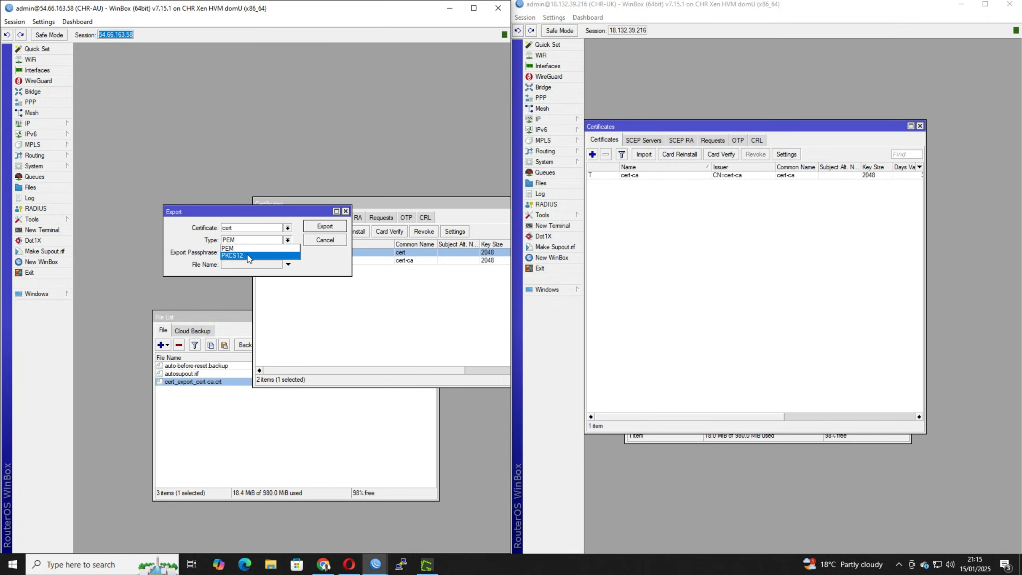
click(248, 252)
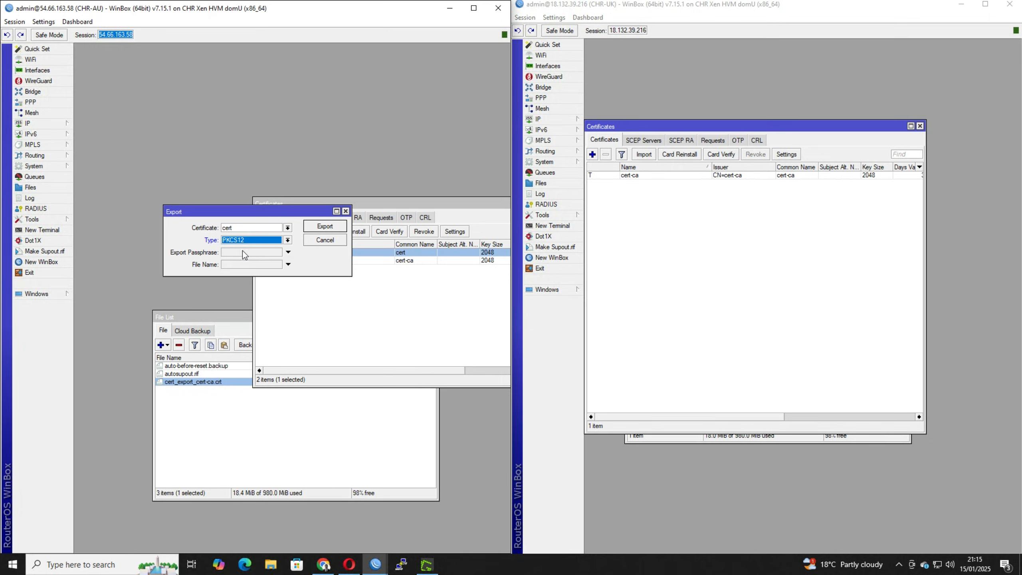
click(240, 253)
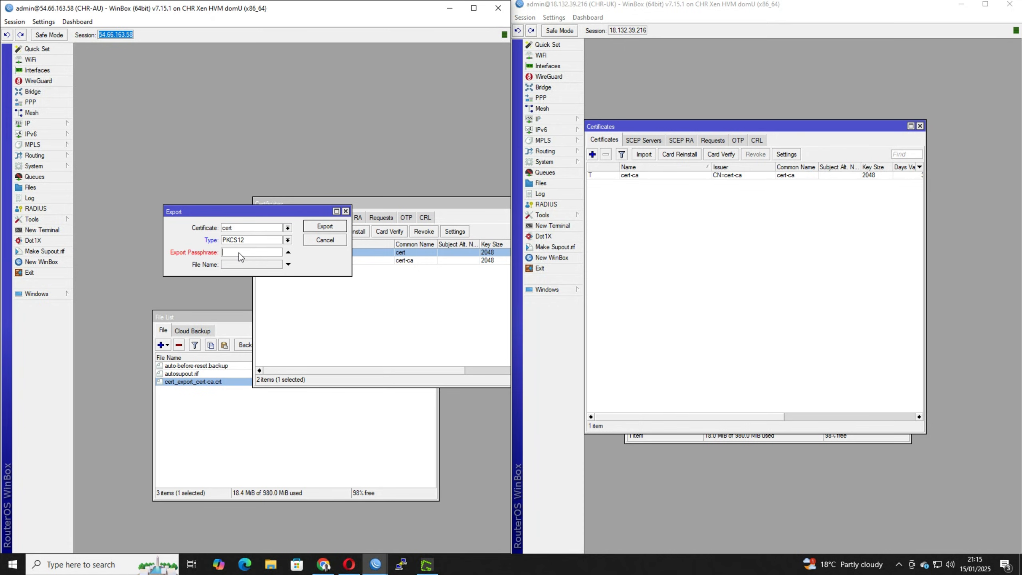
text(12345678)
click(318, 228)
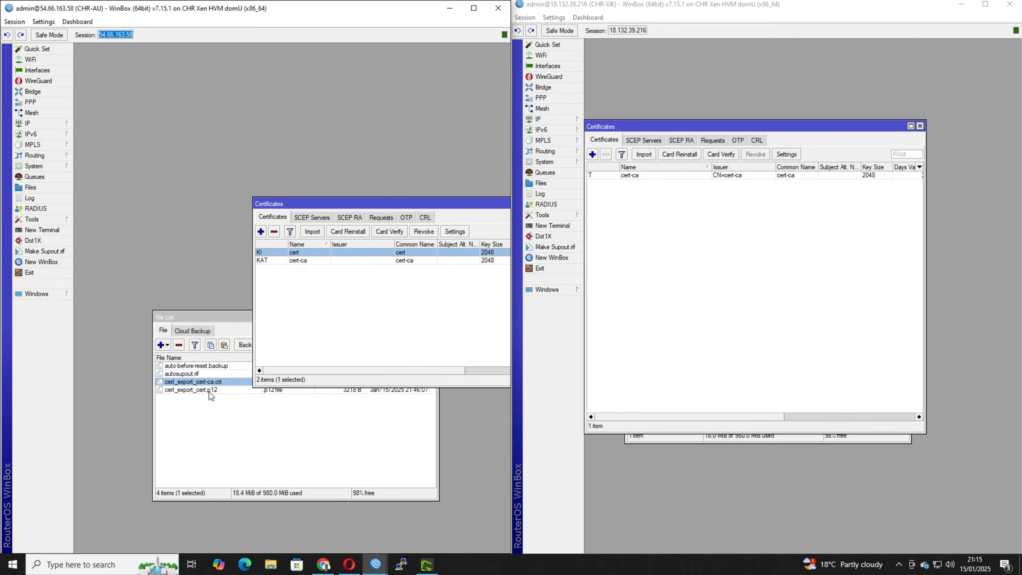
Copy cert_export_cert.p12 from CHR-AU to CHR-UK and import it there as trusted certificate cert, entering its passphrase.
click(210, 391)
drag(190, 390, 766, 352)
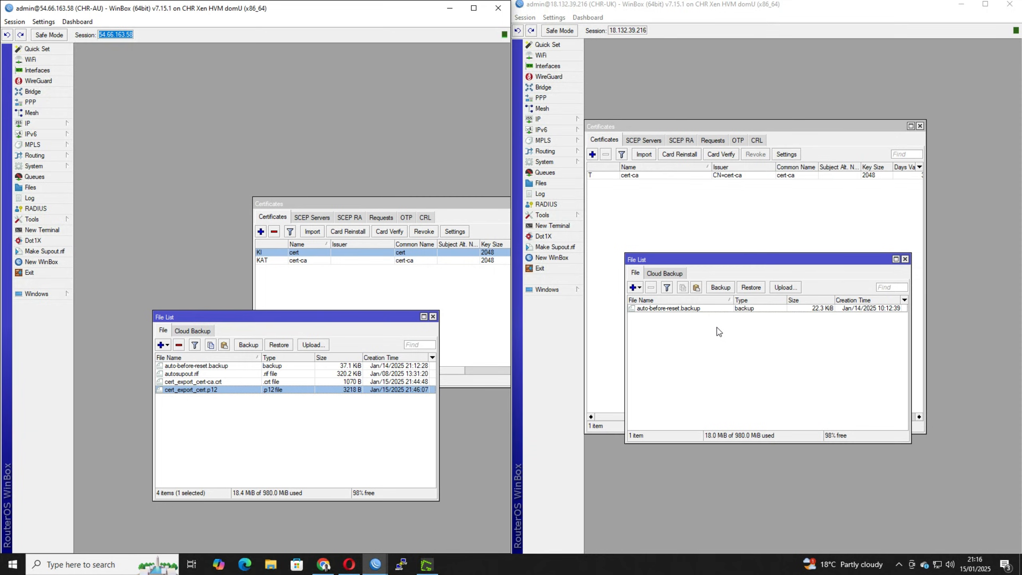
click(644, 154)
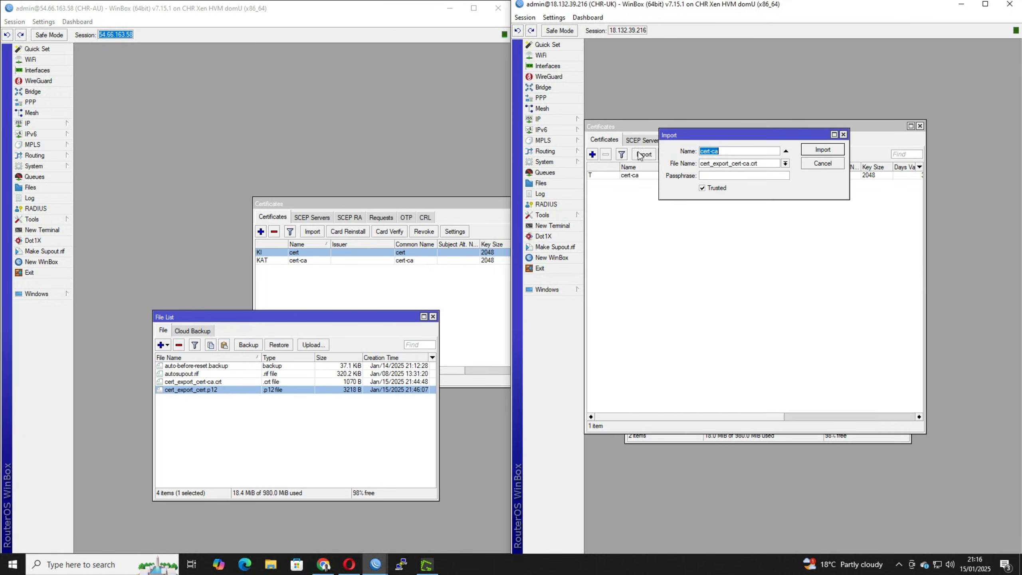
click(785, 163)
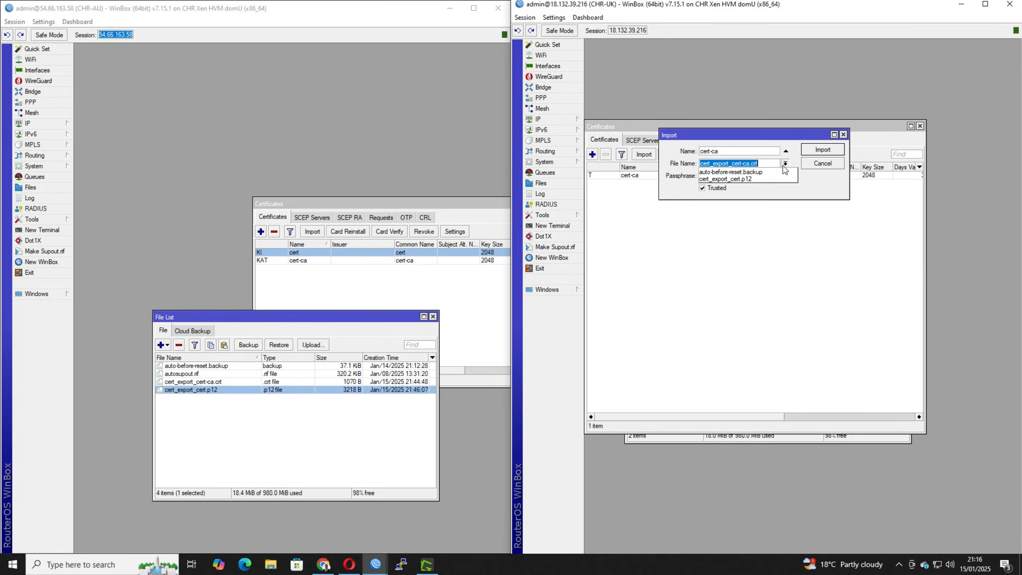
click(764, 179)
click(746, 153)
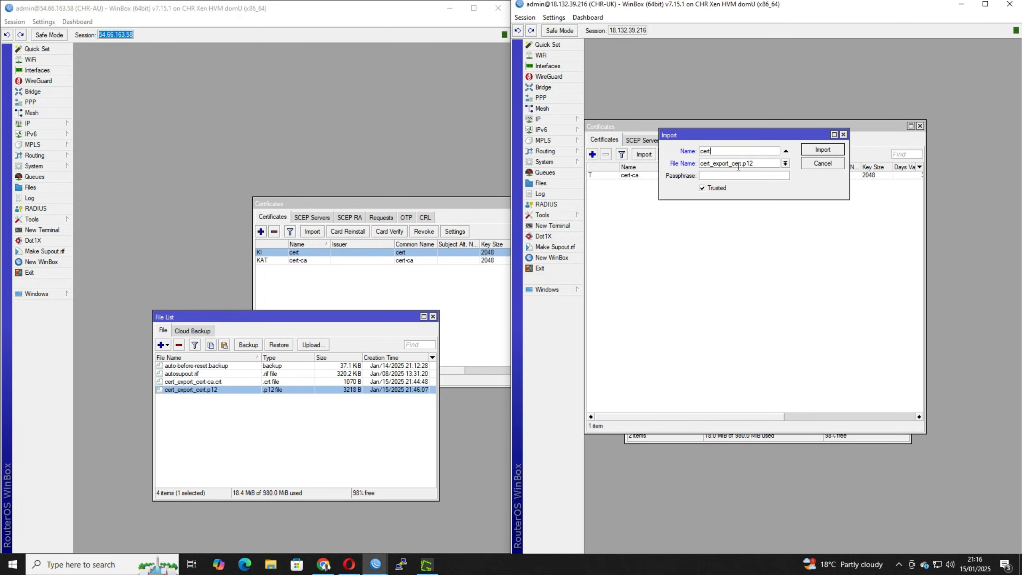
key(BackSpace)
text(t)
text(123)
text(45678)
click(812, 152)
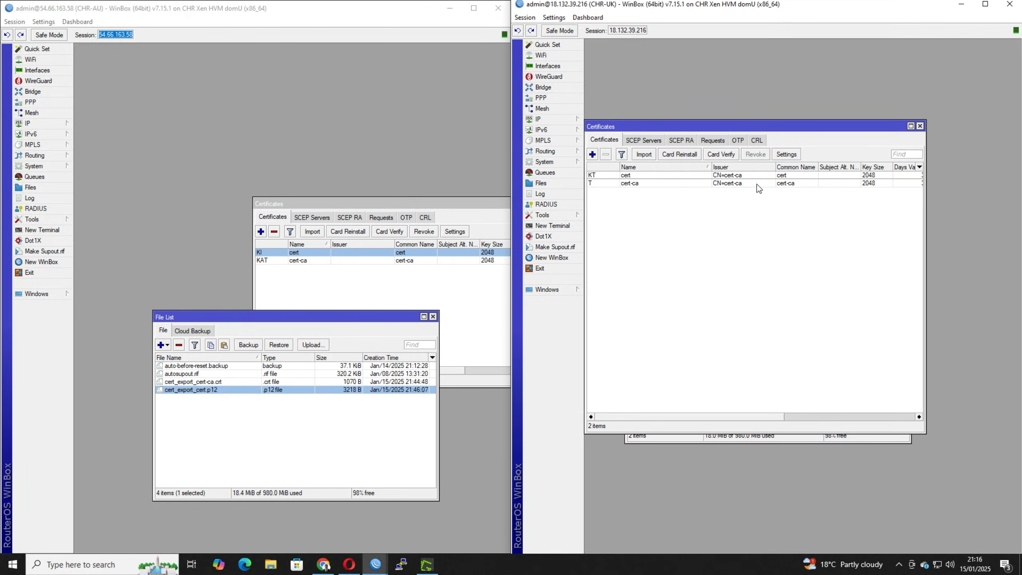
Close the file lists and certificate lists on both routers, along with the address list on CHR-UK.
drag(749, 132, 817, 97)
click(640, 332)
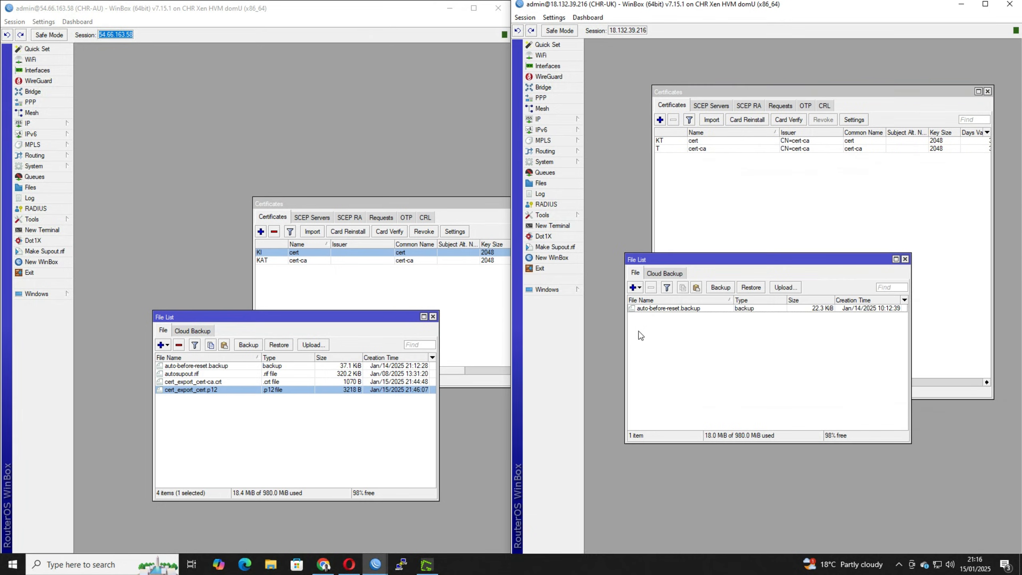
click(905, 259)
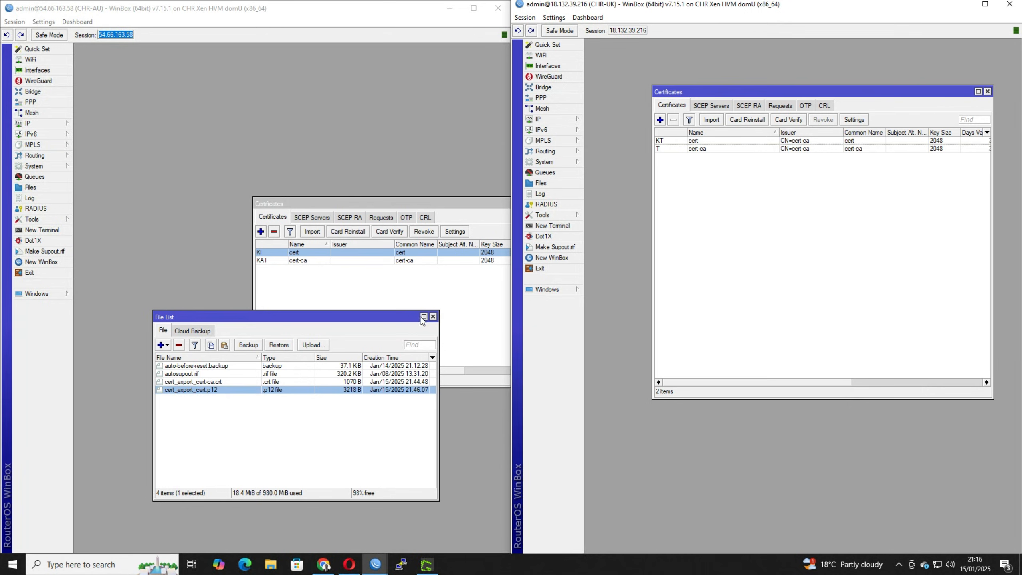
click(432, 318)
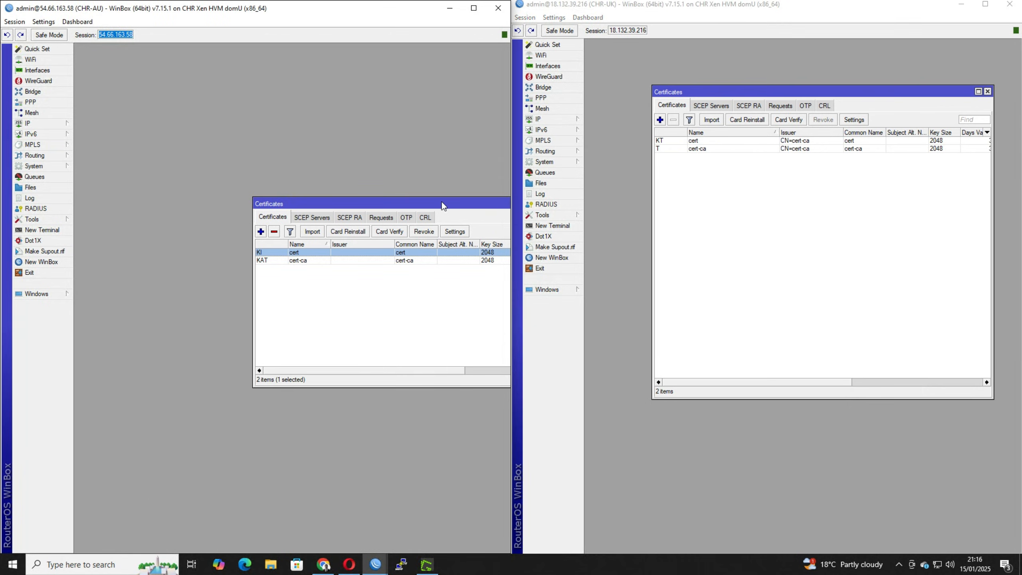
drag(441, 202, 326, 192)
click(465, 193)
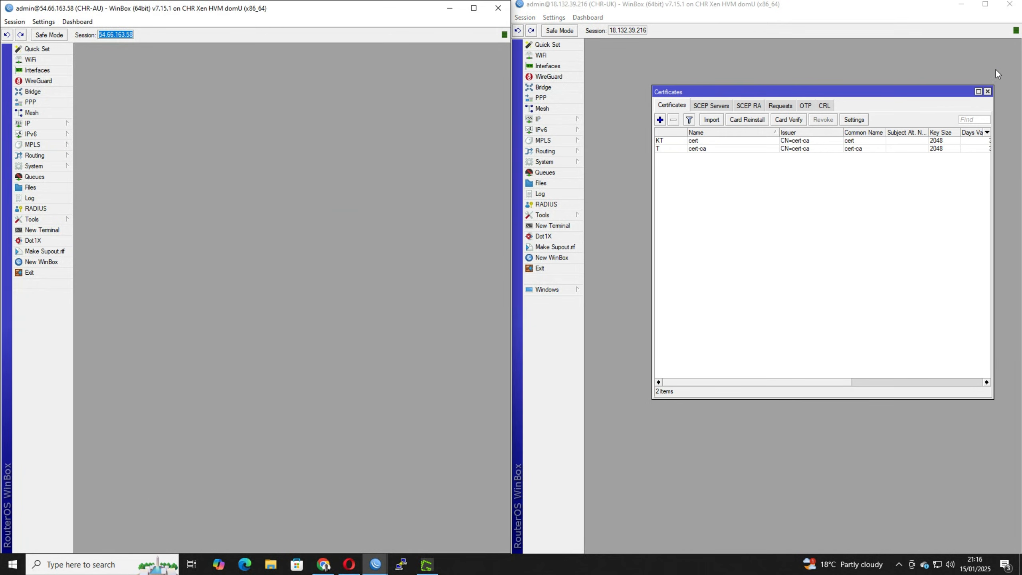
click(988, 92)
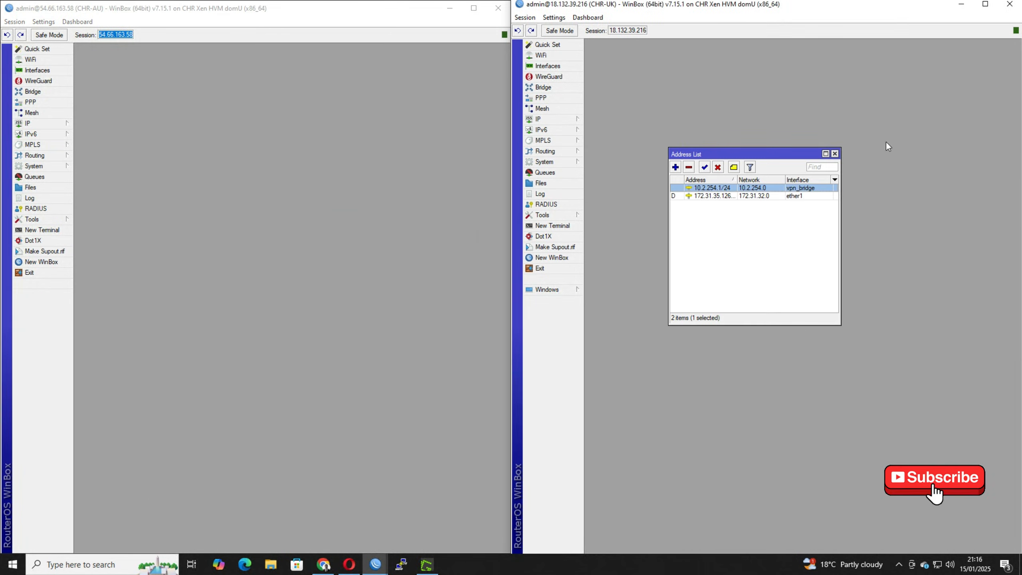
click(835, 155)
Start a new IPsec profile on CHR-AU, keeping the name profile1, and set its hash algorithm to sha256.
click(25, 186)
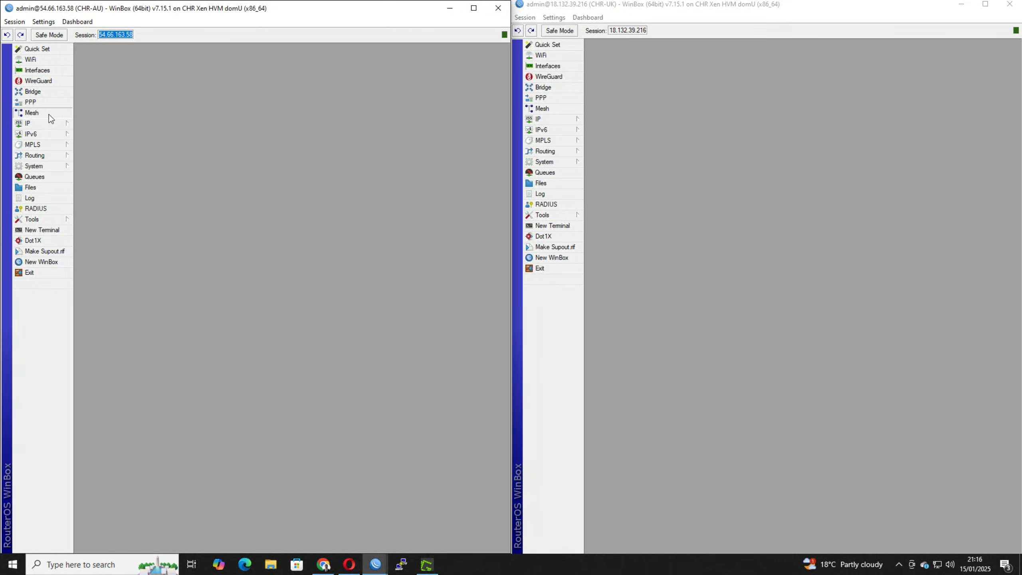
mouse_move(56, 126)
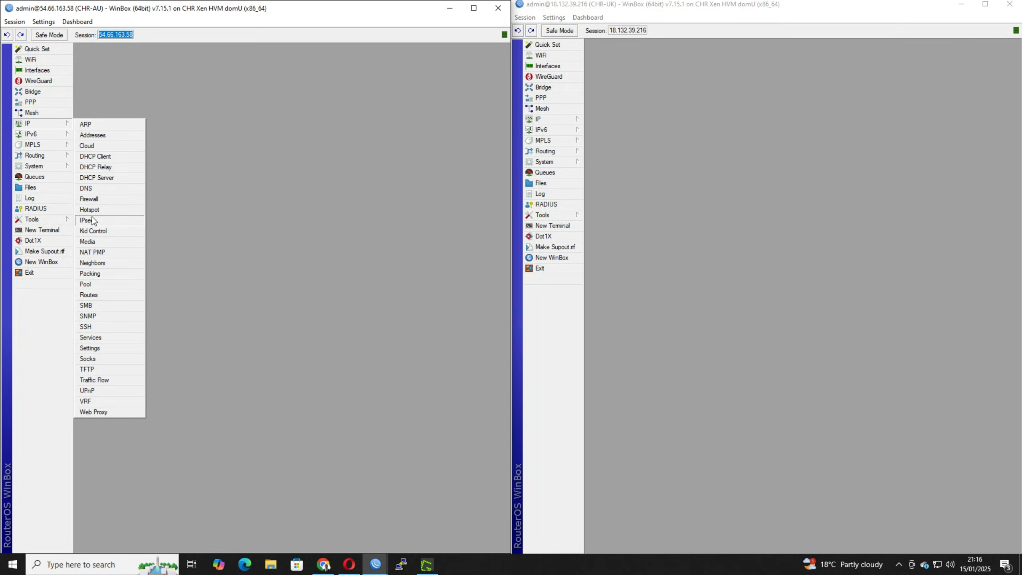
click(87, 221)
click(228, 289)
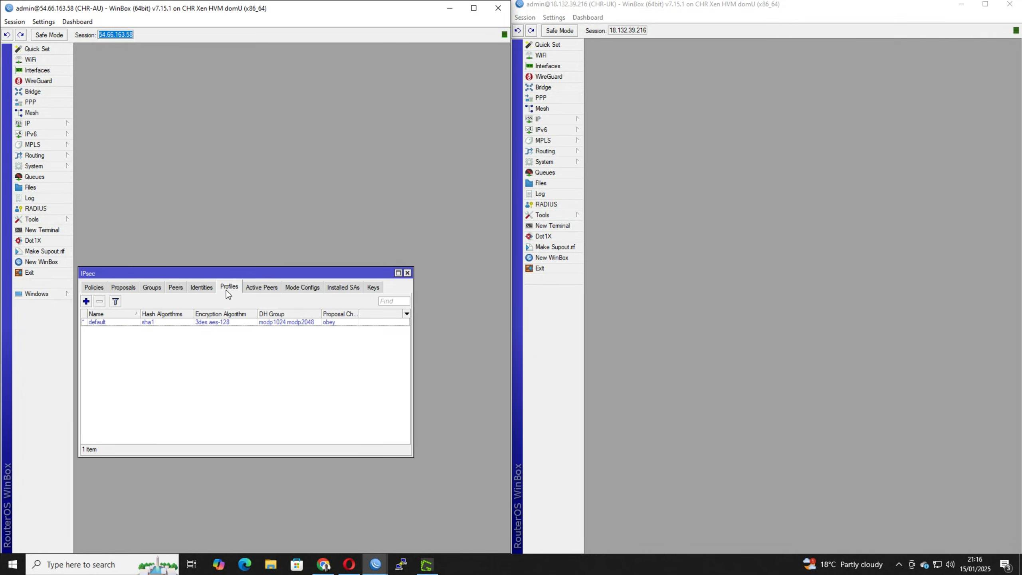
click(85, 302)
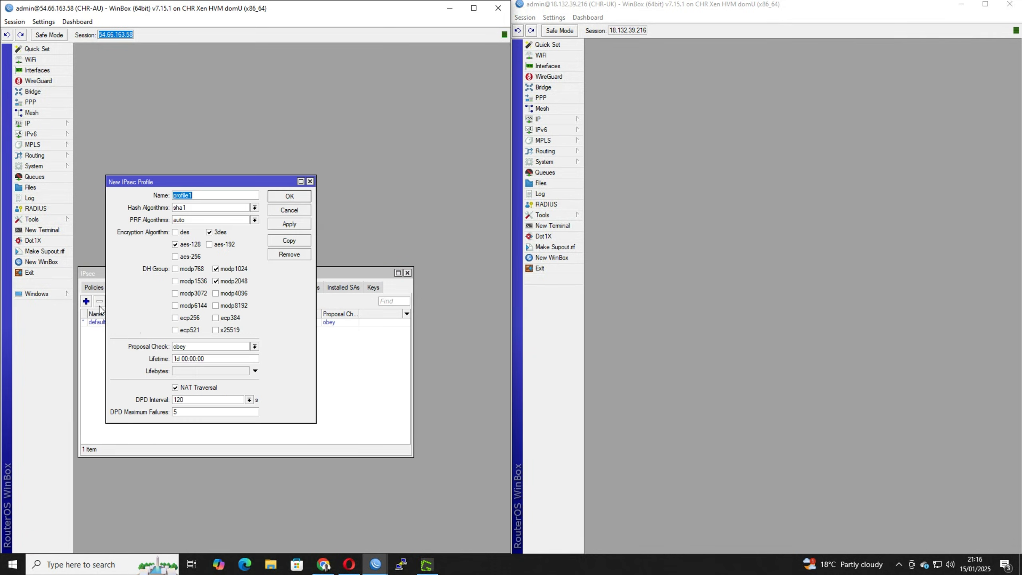
click(197, 197)
click(189, 207)
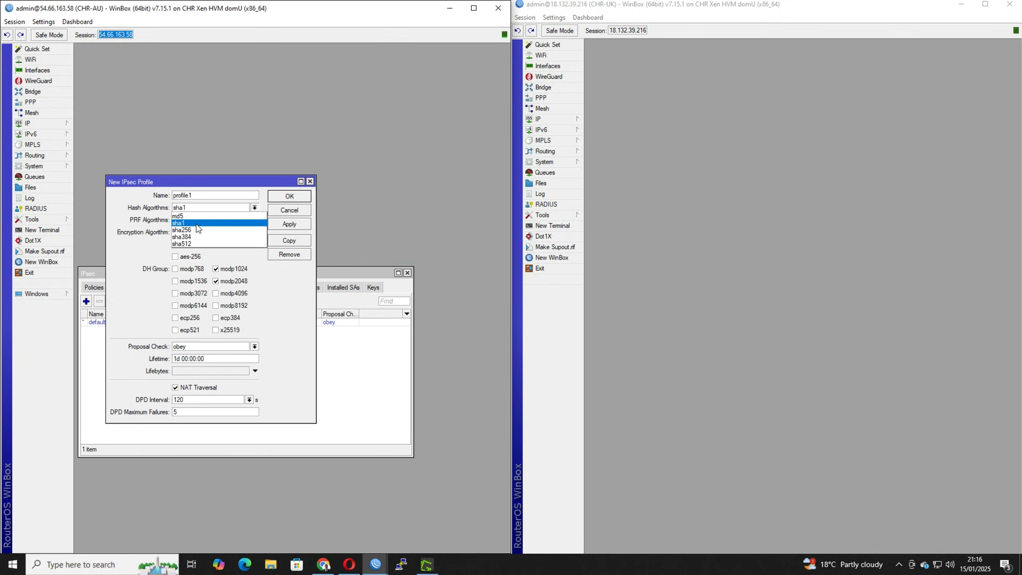
click(197, 226)
Limit the new profile to aes-256 encryption and DH group modp2048, and save it.
click(209, 232)
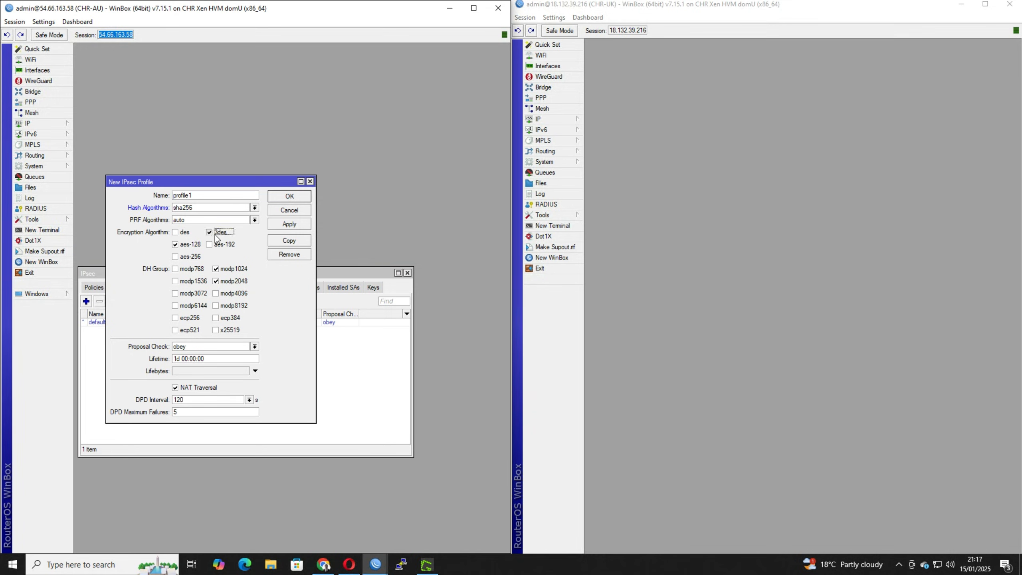
click(216, 269)
click(175, 244)
click(174, 256)
click(277, 198)
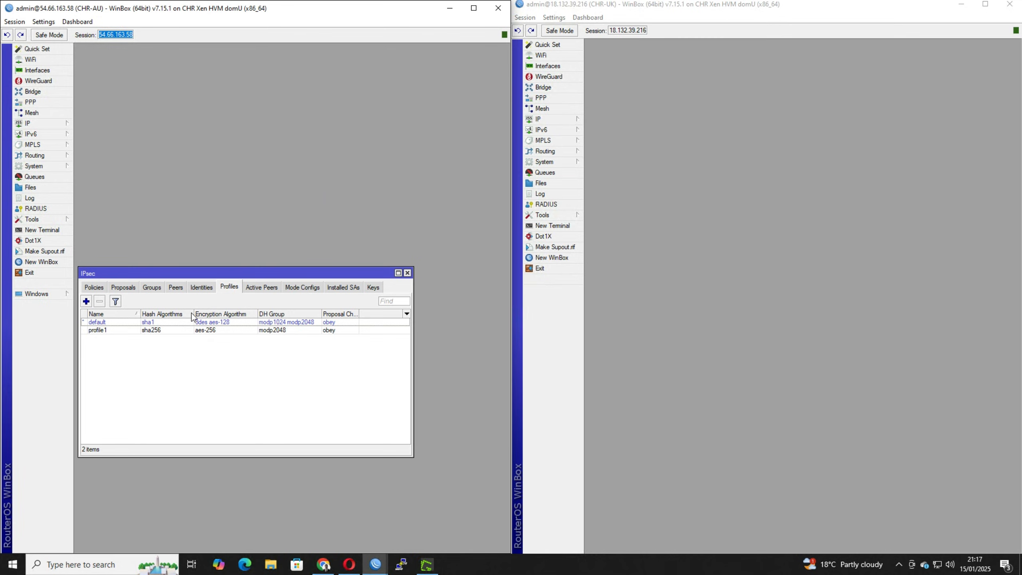
Start a new IPsec peer on CHR-AU named chr-uk, using CHR-UK's session address 18.132.39.216 as its address.
click(201, 288)
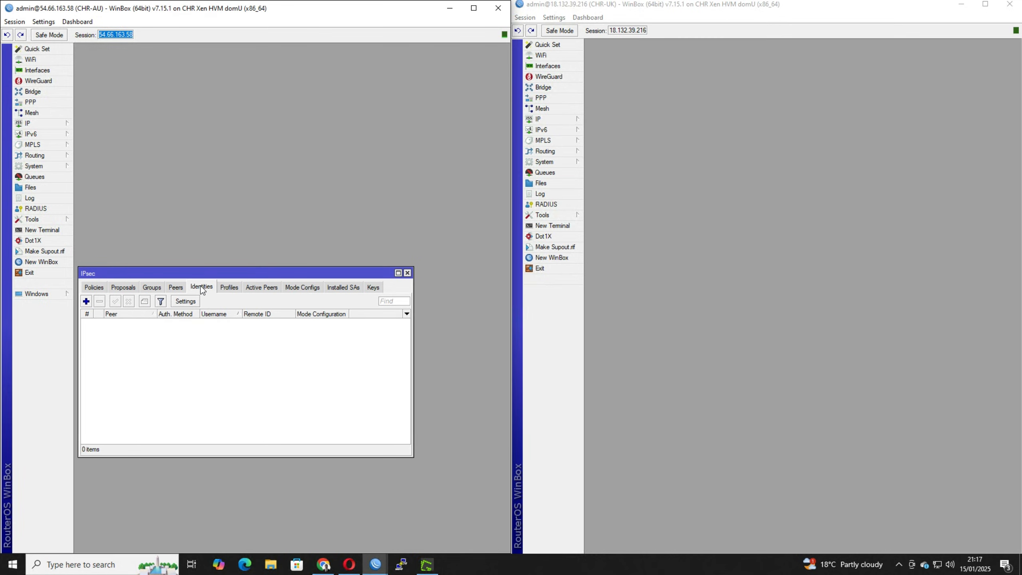
click(175, 287)
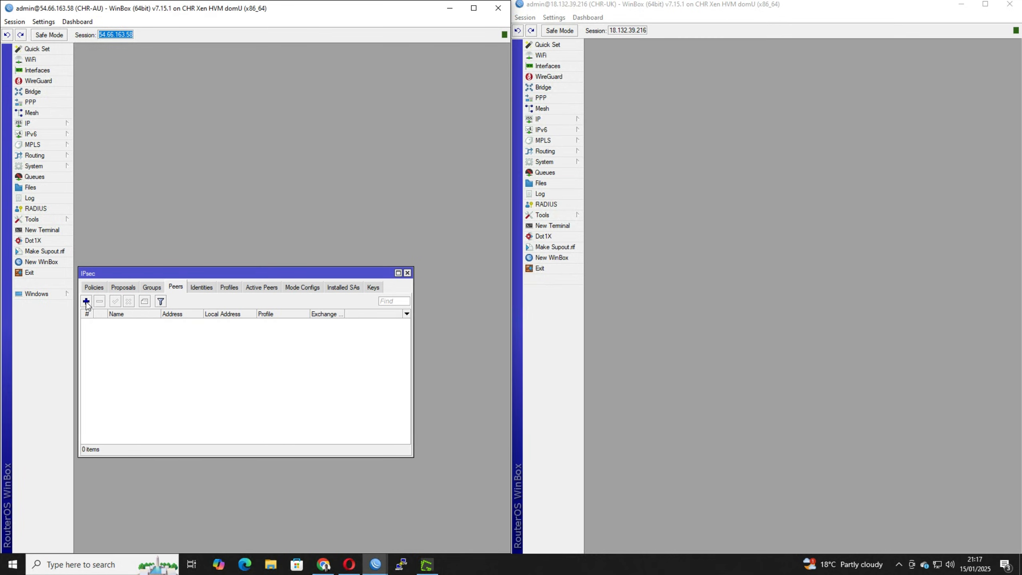
click(87, 301)
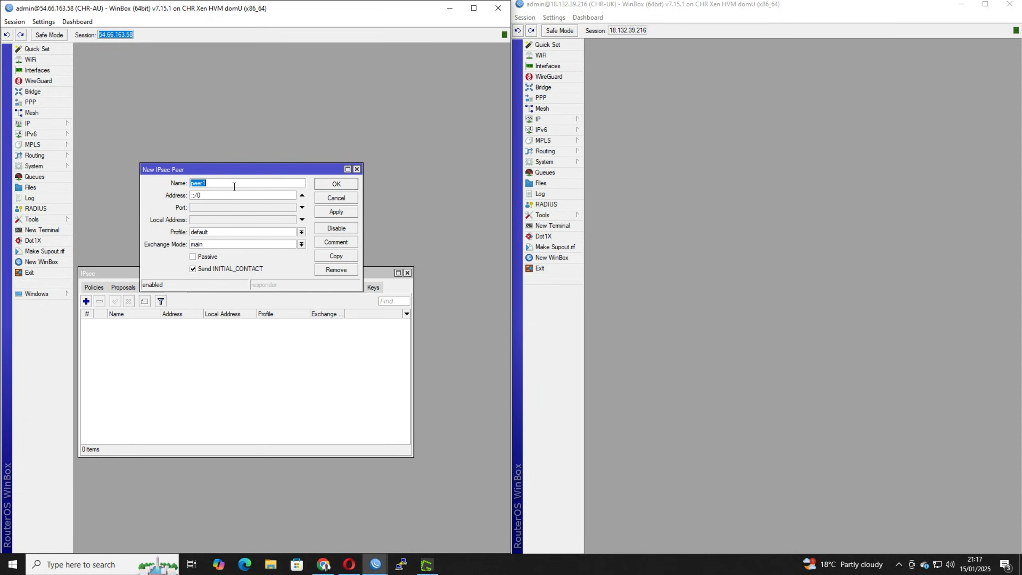
text(chr-uk)
click(614, 33)
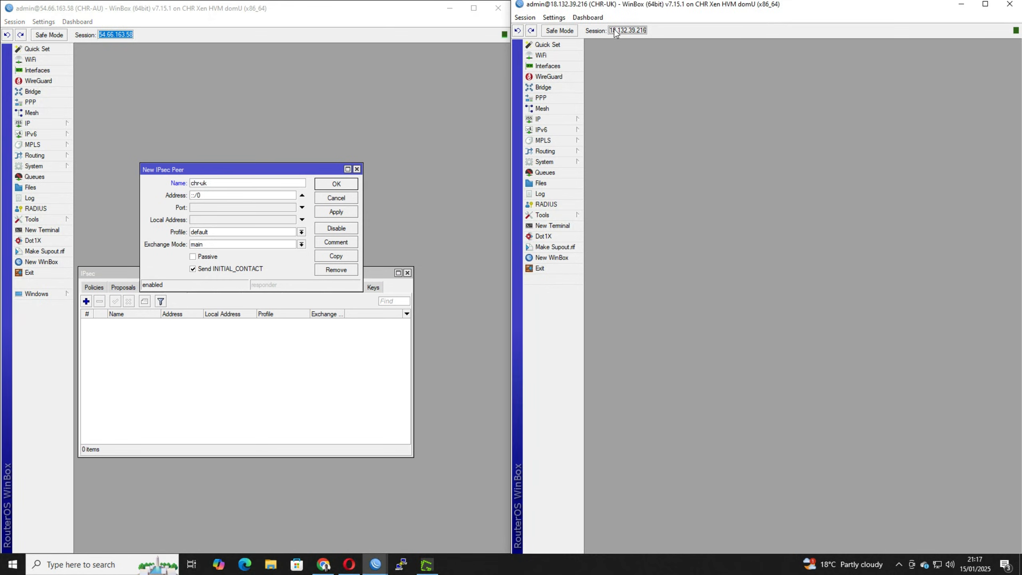
drag(611, 32, 647, 28)
right_click(639, 29)
click(654, 34)
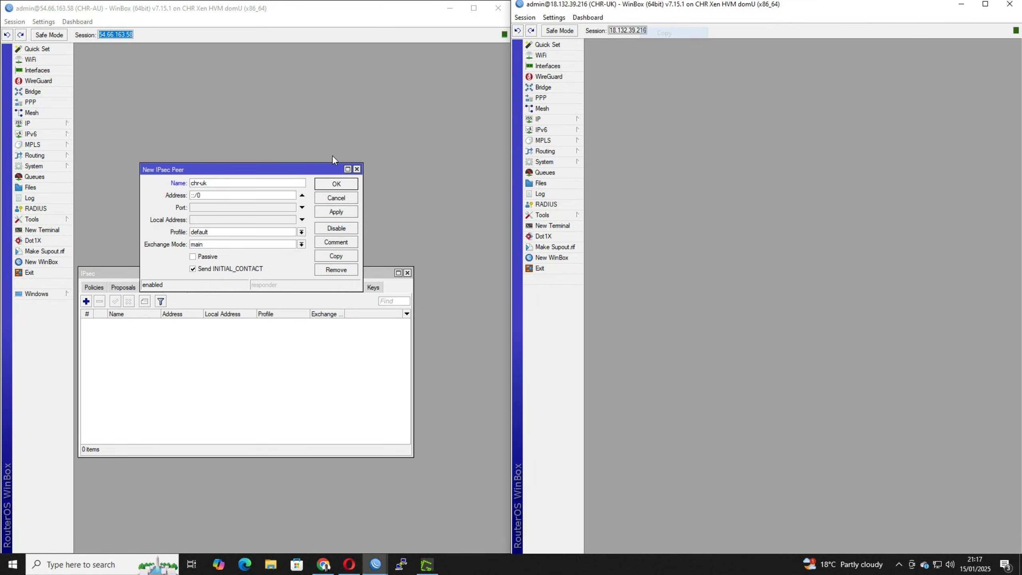
click(152, 194)
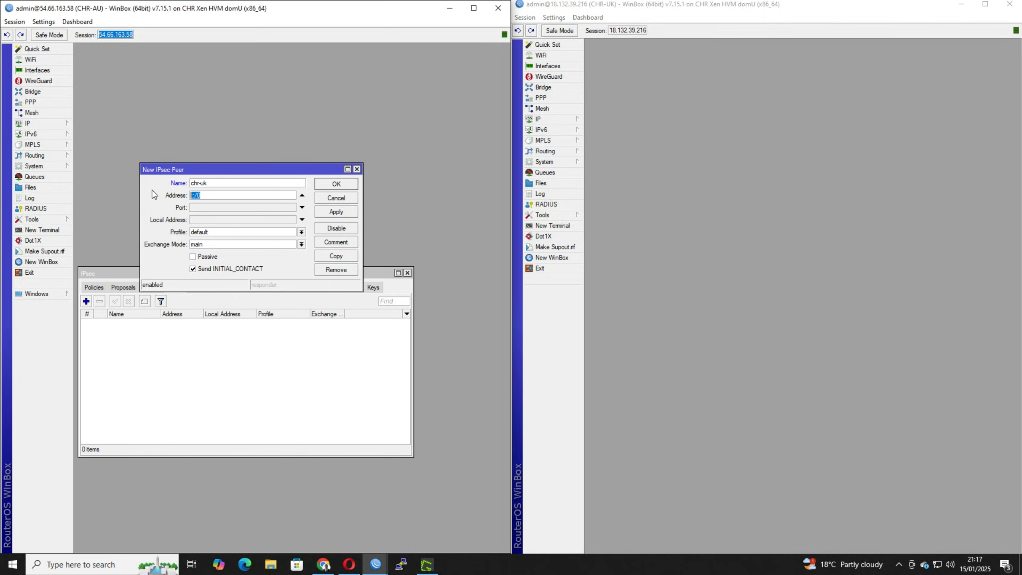
key(ctrl+v)
Look at the IP Cloud settings on CHR-AU.
drag(231, 195, 191, 197)
click(55, 125)
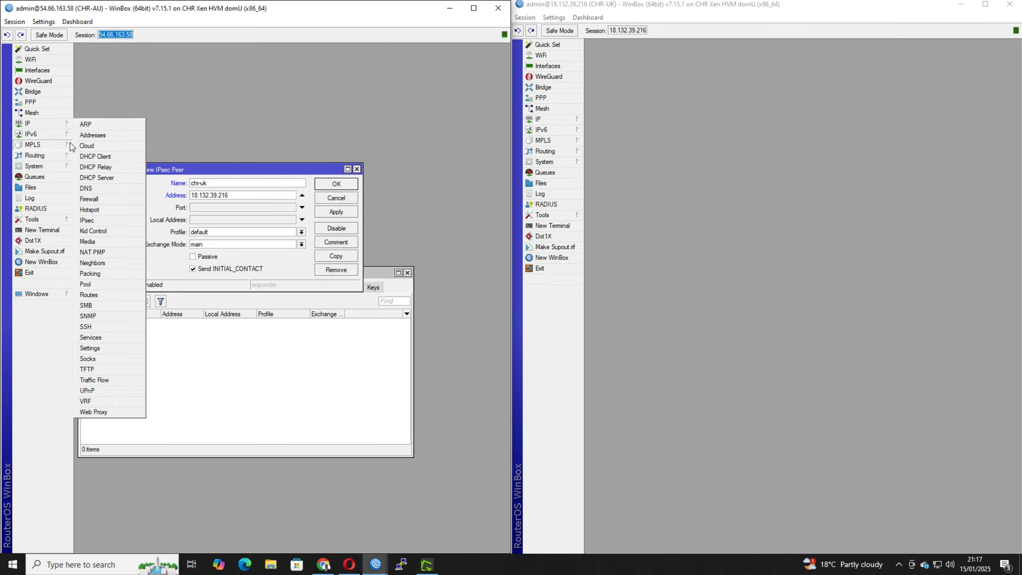
mouse_move(64, 133)
click(88, 145)
double_click(174, 233)
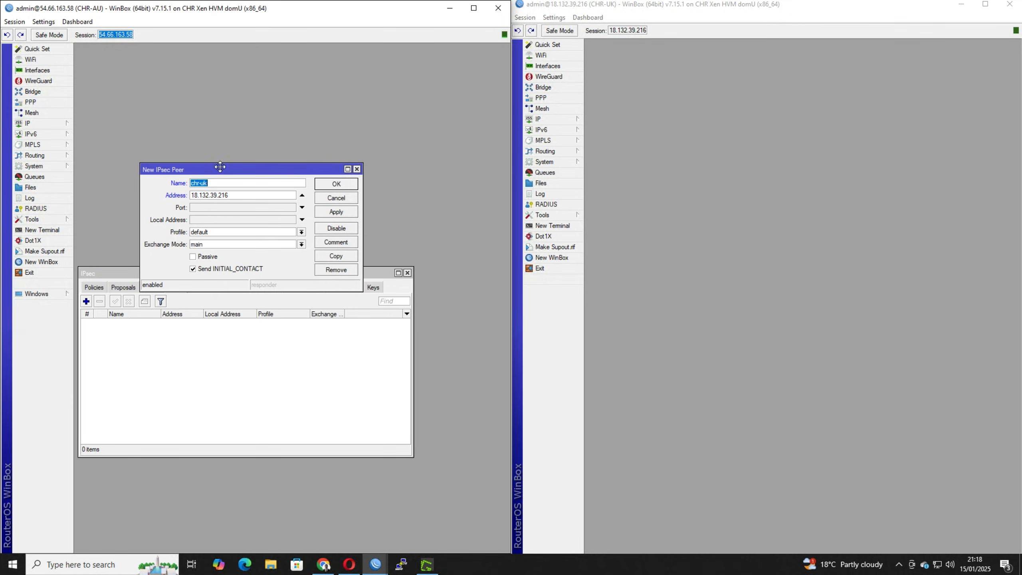
Assign profile1 and exchange mode IKE2 to the chr-uk peer, and save it.
drag(222, 174, 212, 144)
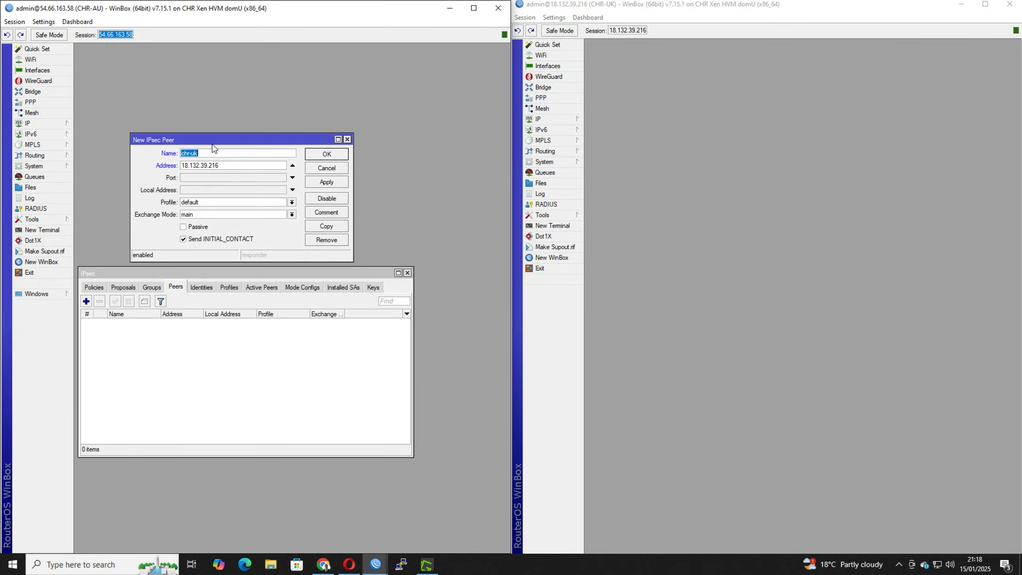
click(216, 203)
click(215, 216)
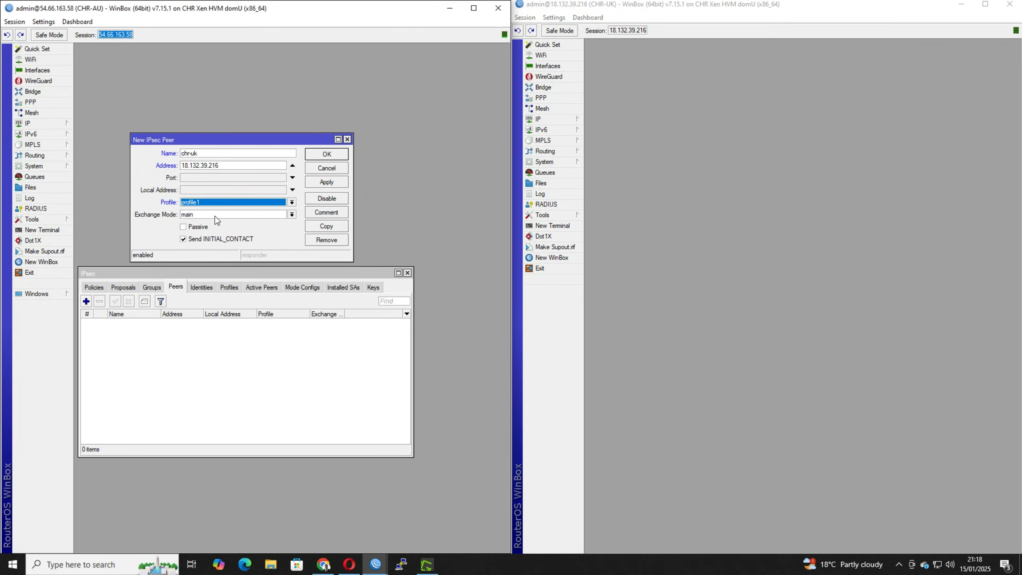
click(215, 215)
click(209, 222)
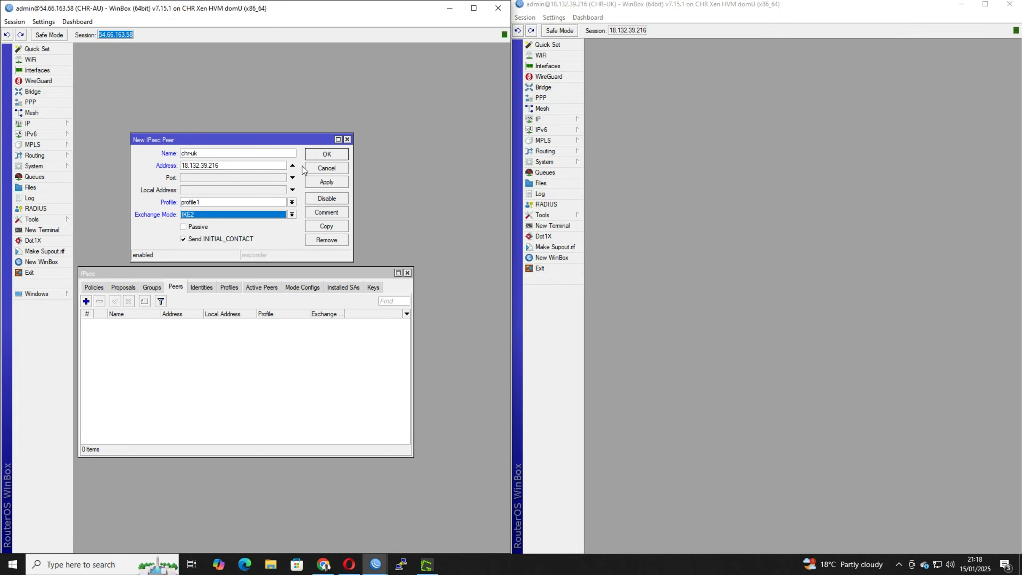
click(321, 156)
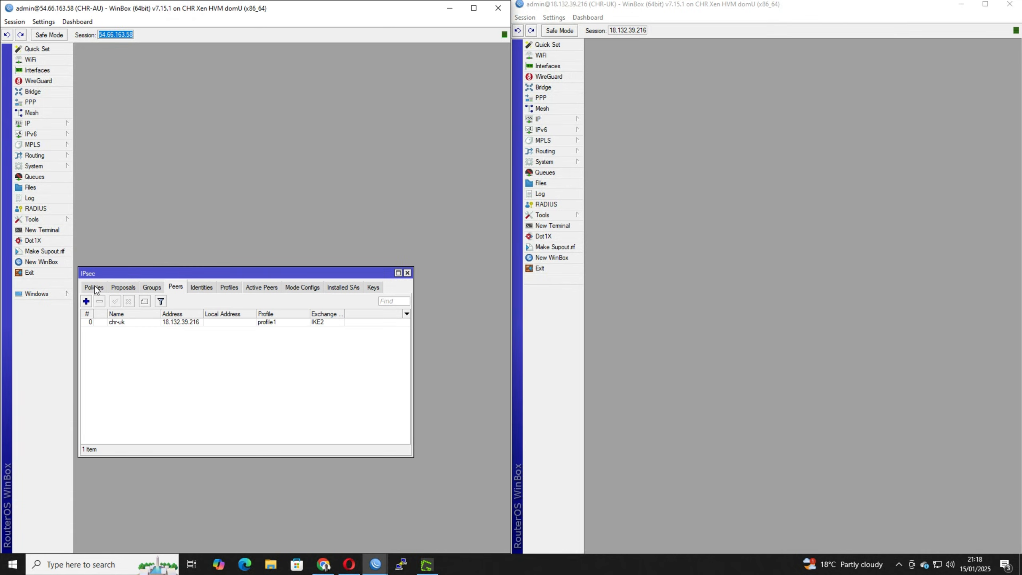
Add IPsec proposal proposal1 on CHR-AU with sha256 authentication and only aes-128 cbc and aes-256 cbc encryption.
click(121, 287)
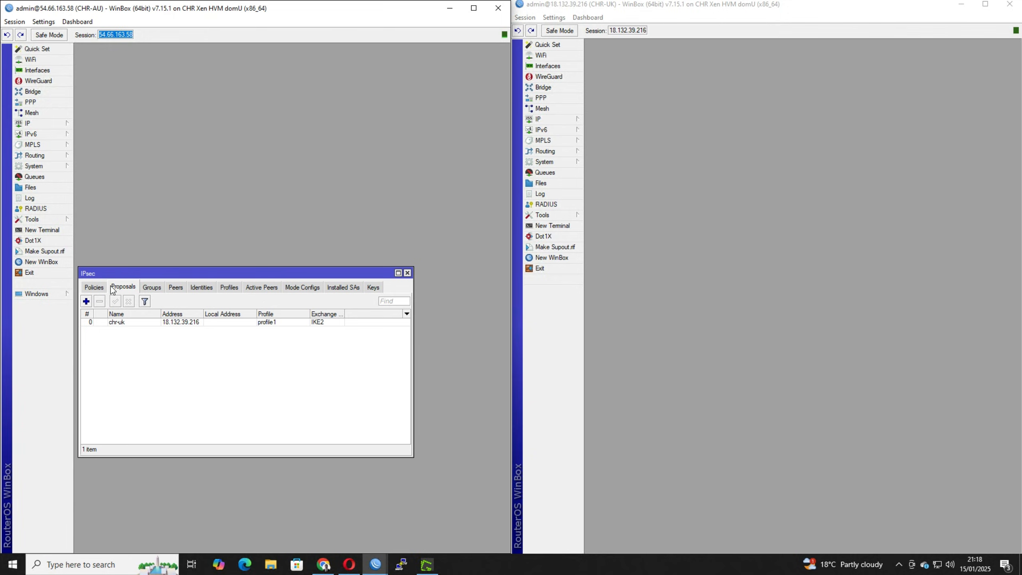
click(86, 301)
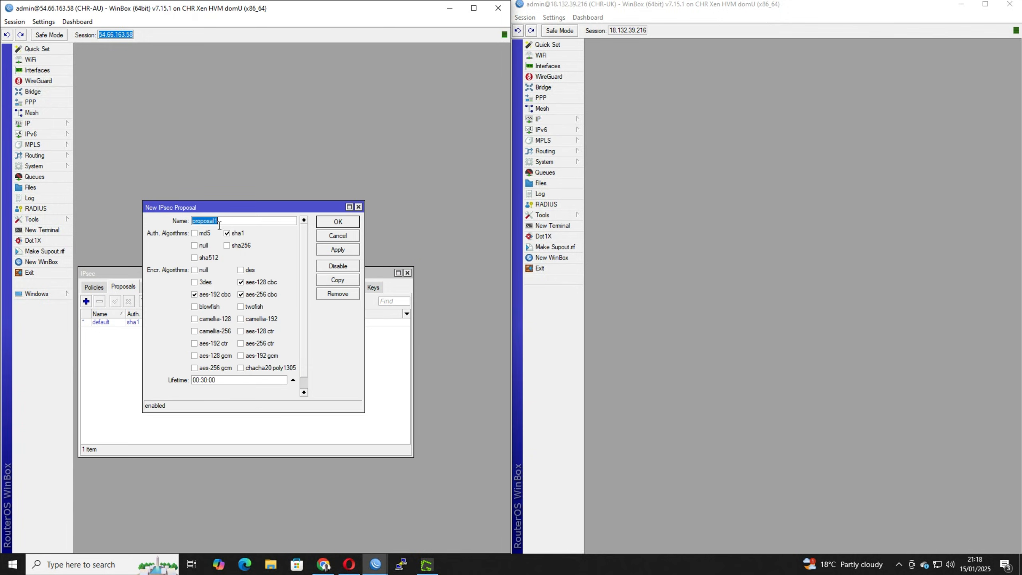
click(237, 233)
click(240, 245)
click(214, 296)
click(351, 224)
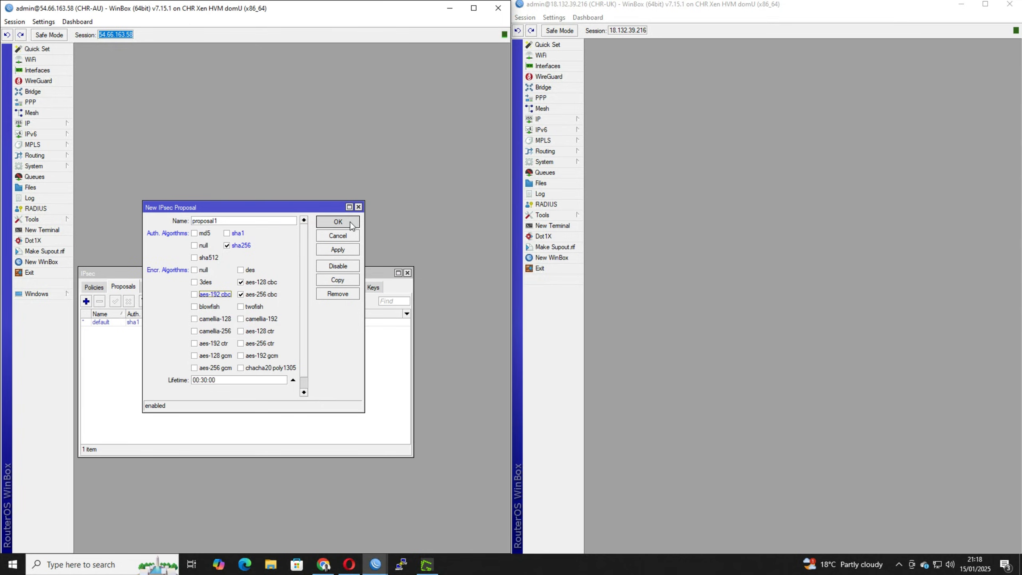
Start a new IPsec policy on CHR-AU for peer chr-uk with tunnel mode enabled.
click(97, 287)
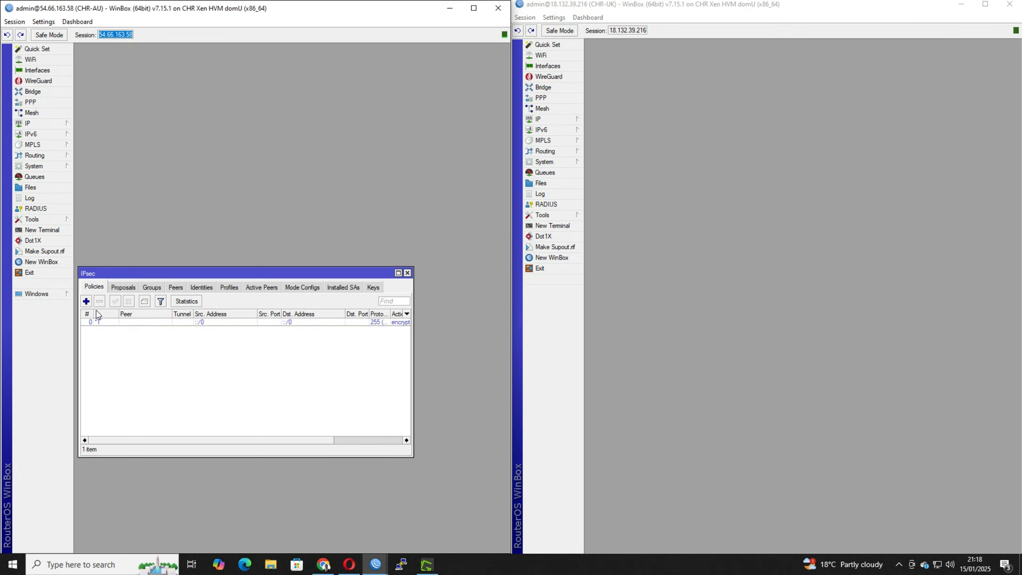
click(86, 301)
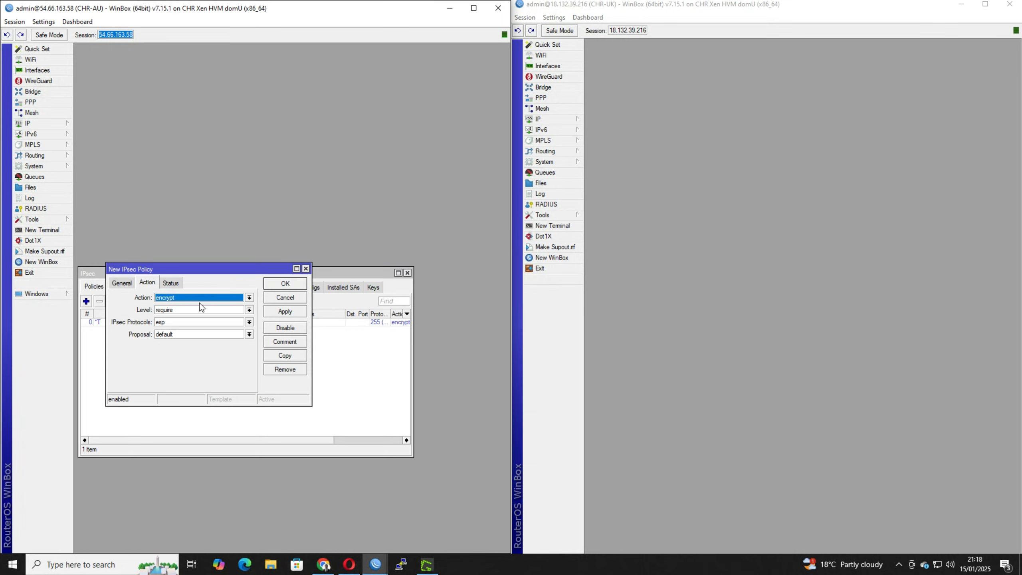
click(123, 283)
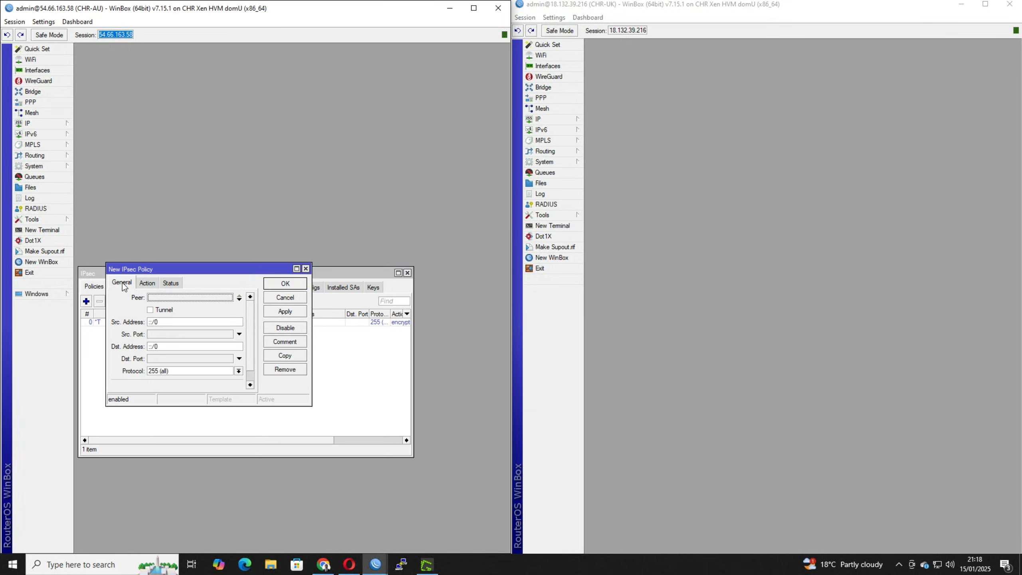
click(165, 310)
Set the policy's source address to 10.1.254.0/24 and its destination address to 10.2.254.0/24.
key(Tab)
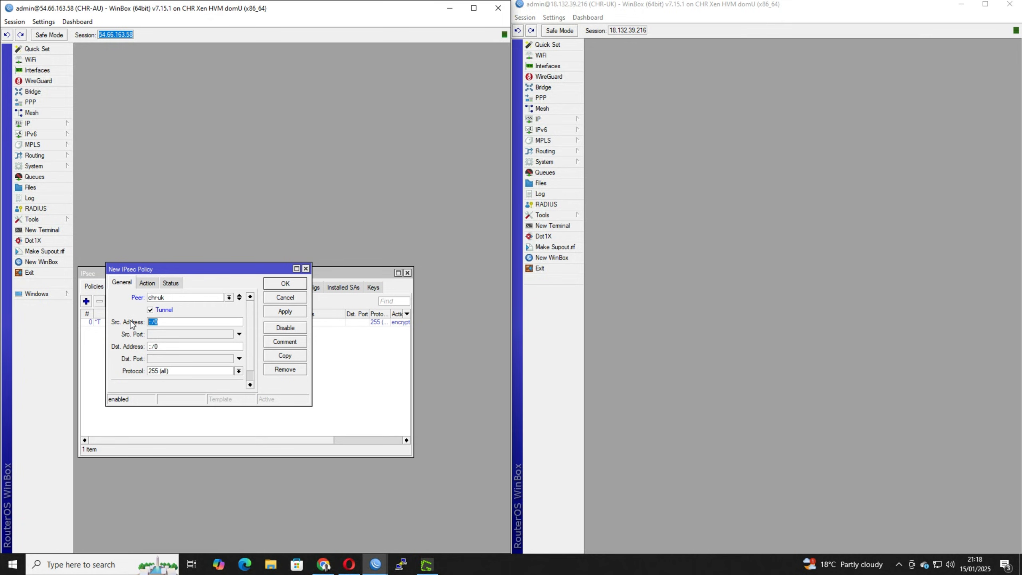
text(10.)
text(1.254.1)
text(/24)
key(Tab)
key(Tab)
text(10.2.254.0/)
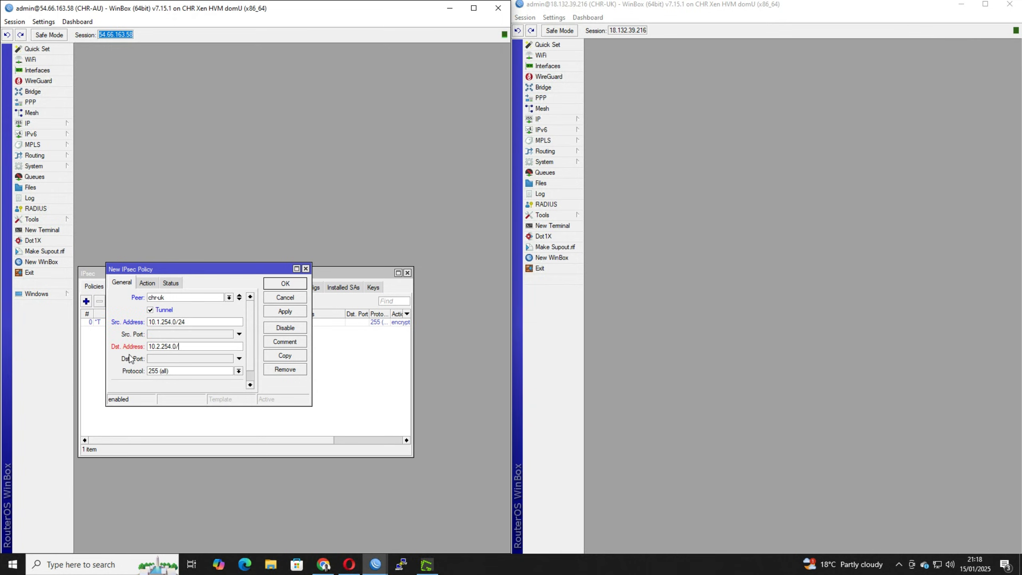
text(24)
Assign proposal1 to the policy, save it, and check its PH2 state in the policy list.
click(147, 283)
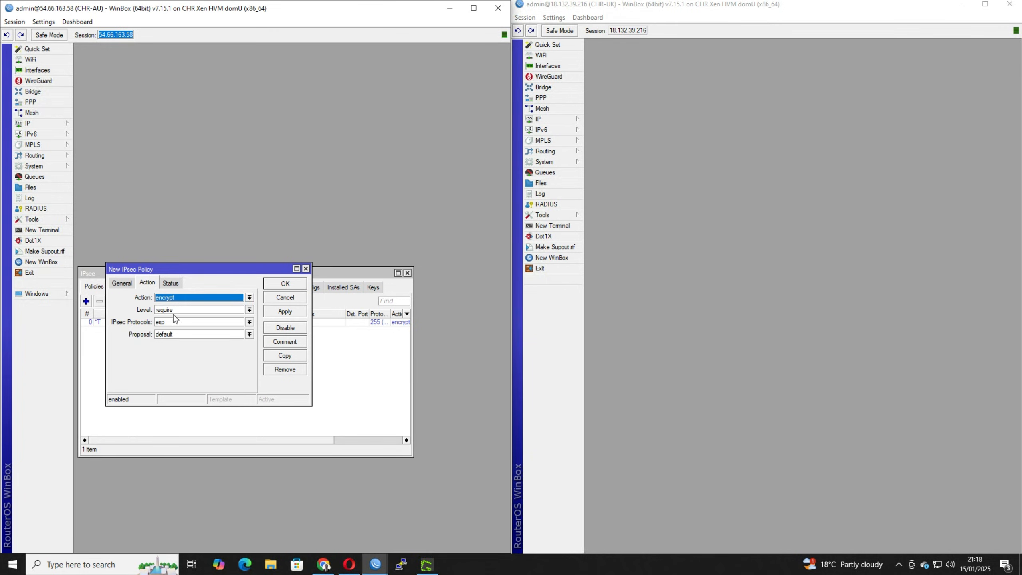
click(172, 335)
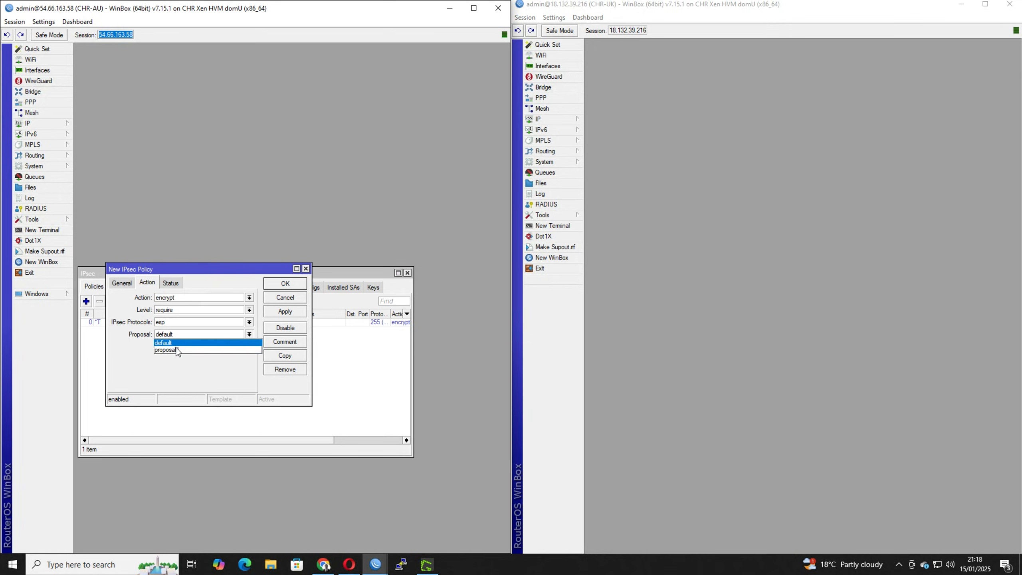
click(177, 350)
click(284, 283)
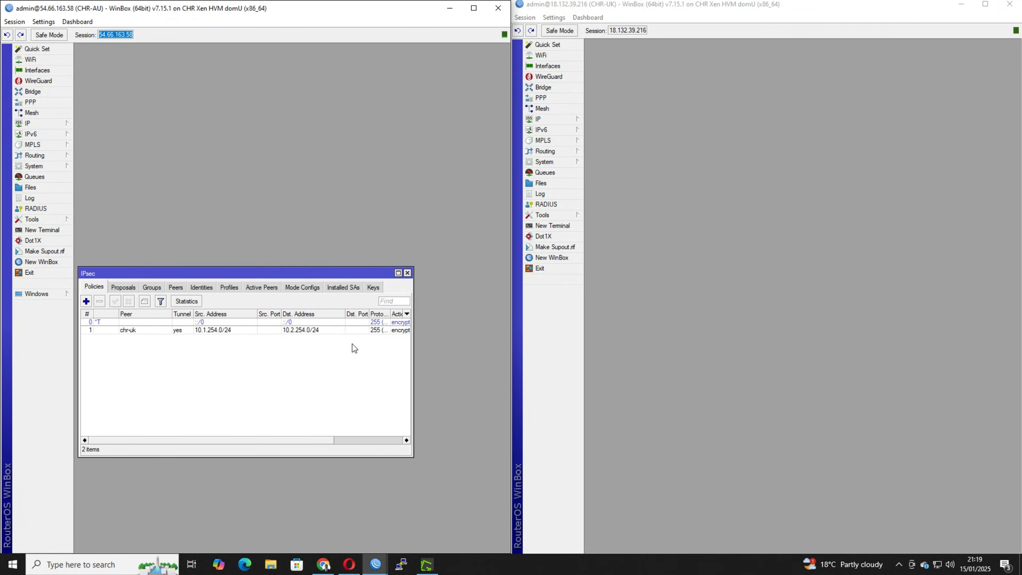
drag(306, 440, 372, 440)
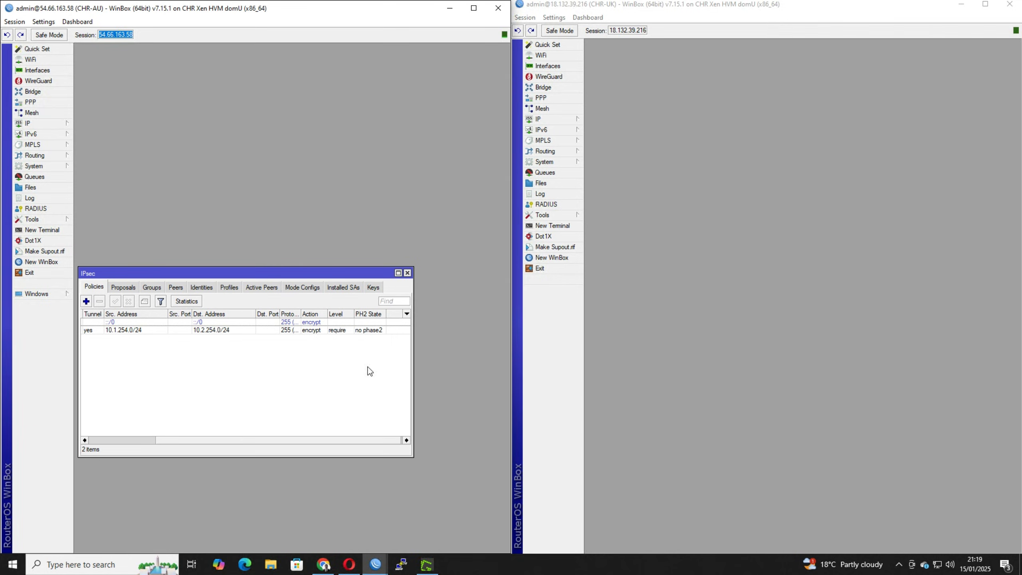
Start a new IPsec profile named profile1 on CHR-UK with the sha256 hash algorithm.
click(555, 122)
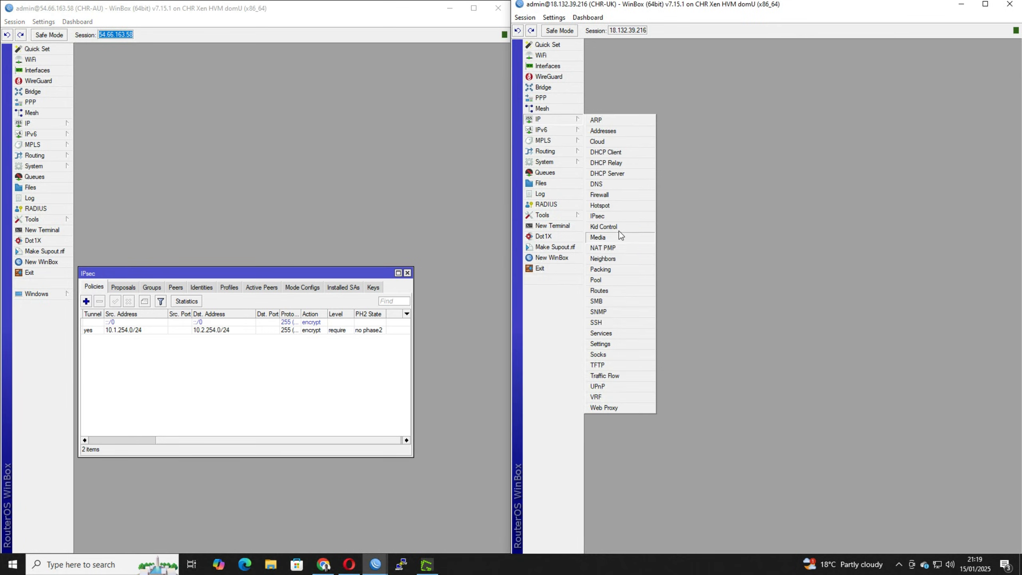
click(617, 220)
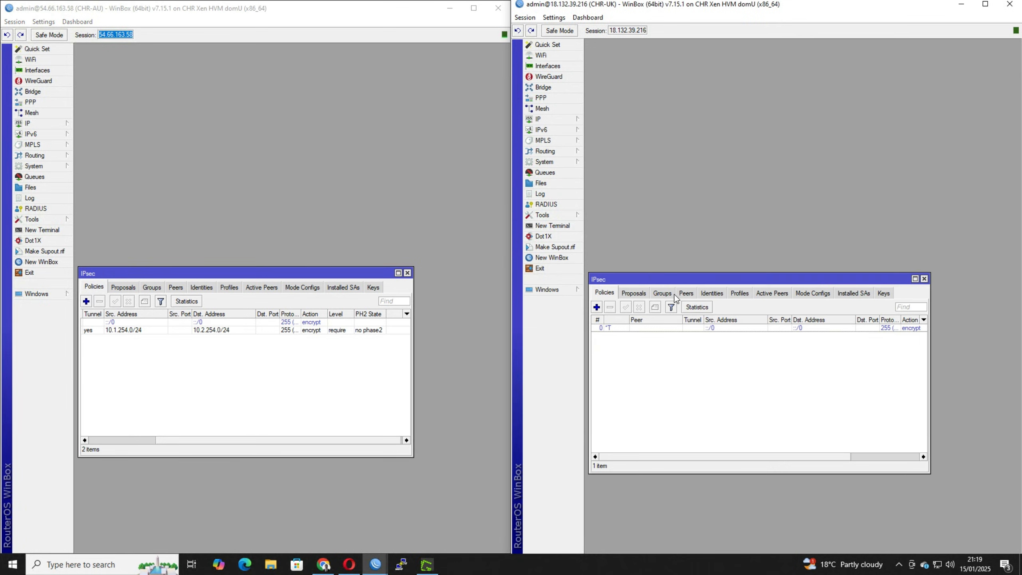
click(747, 294)
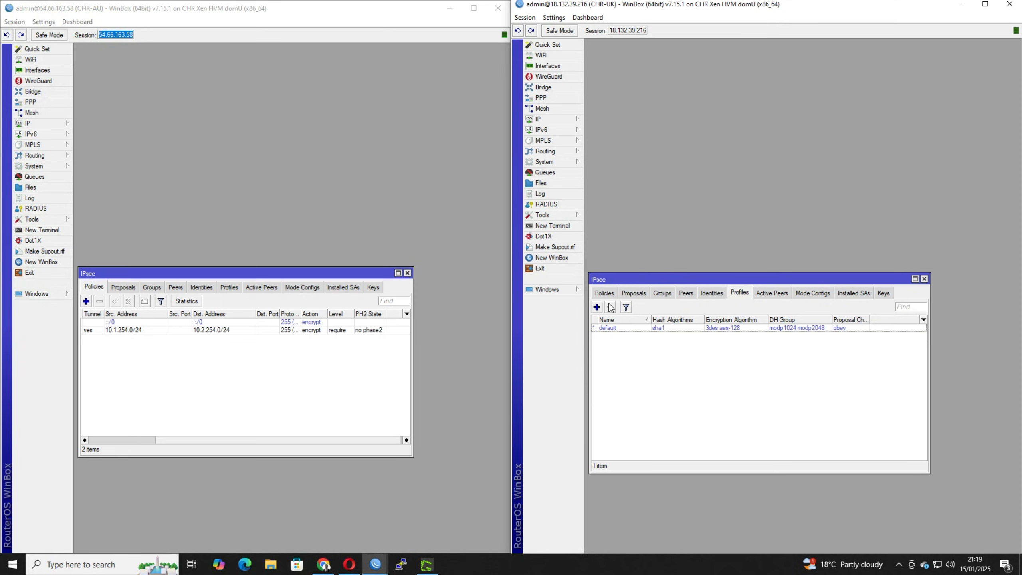
click(597, 307)
click(747, 145)
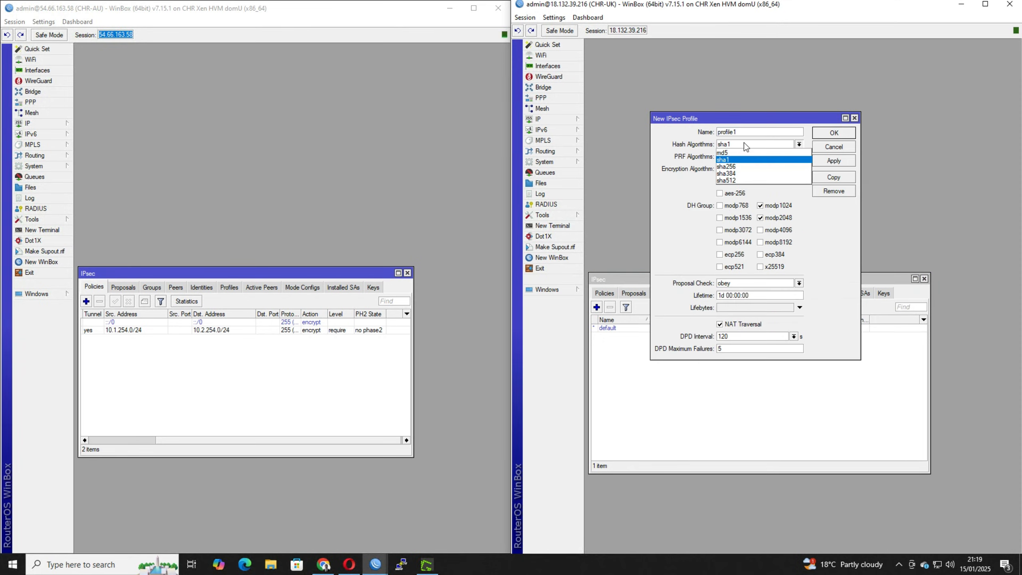
click(740, 169)
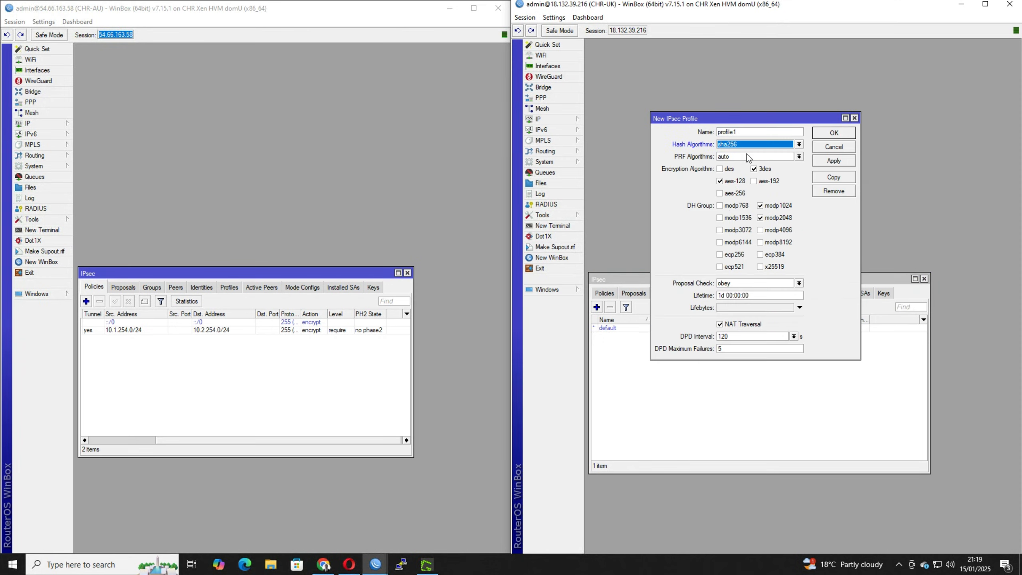
Restrict profile1 to aes-256 encryption and the modp2048 DH group, and save the profile.
click(758, 182)
click(752, 182)
click(735, 181)
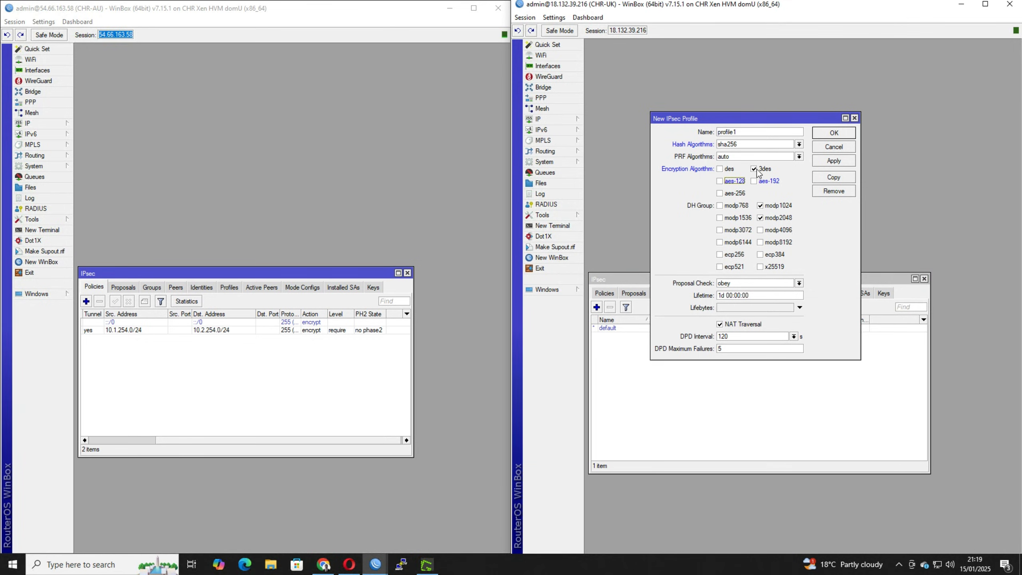
click(752, 169)
click(727, 193)
click(761, 205)
click(833, 134)
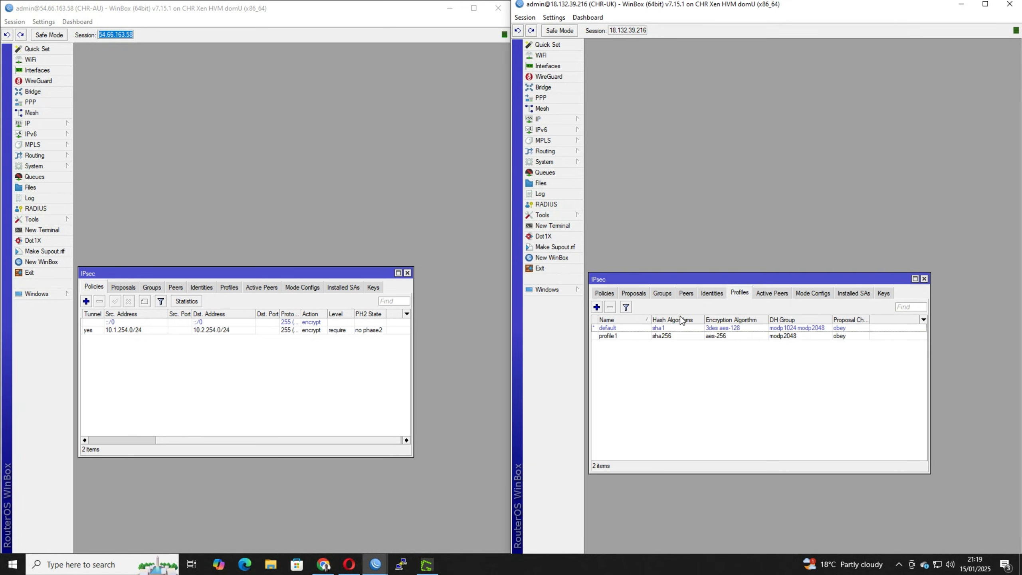
Start a new IPsec peer on CHR-UK named chr-au with CHR-AU's address, 54.66.163.58.
click(708, 296)
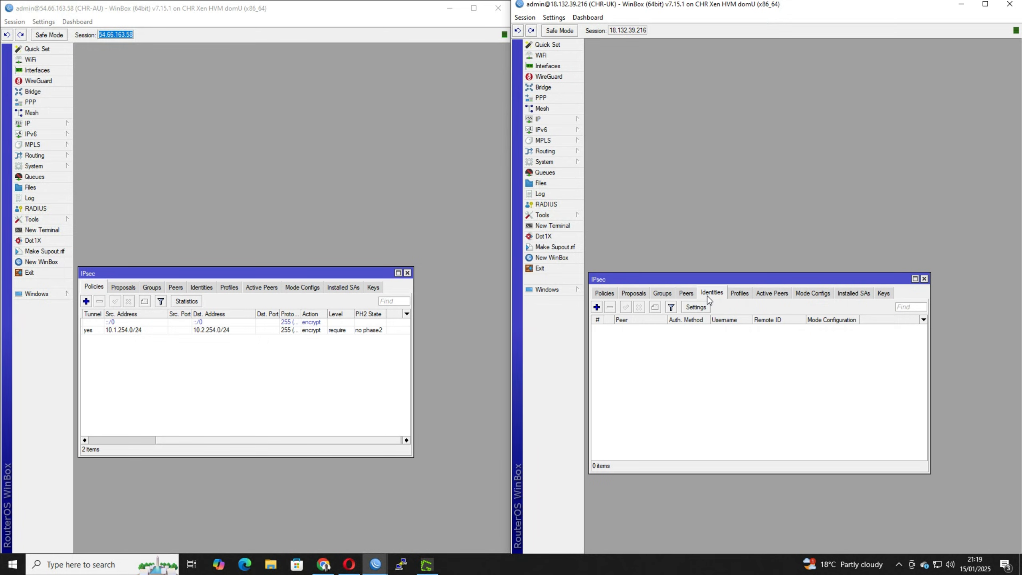
click(685, 294)
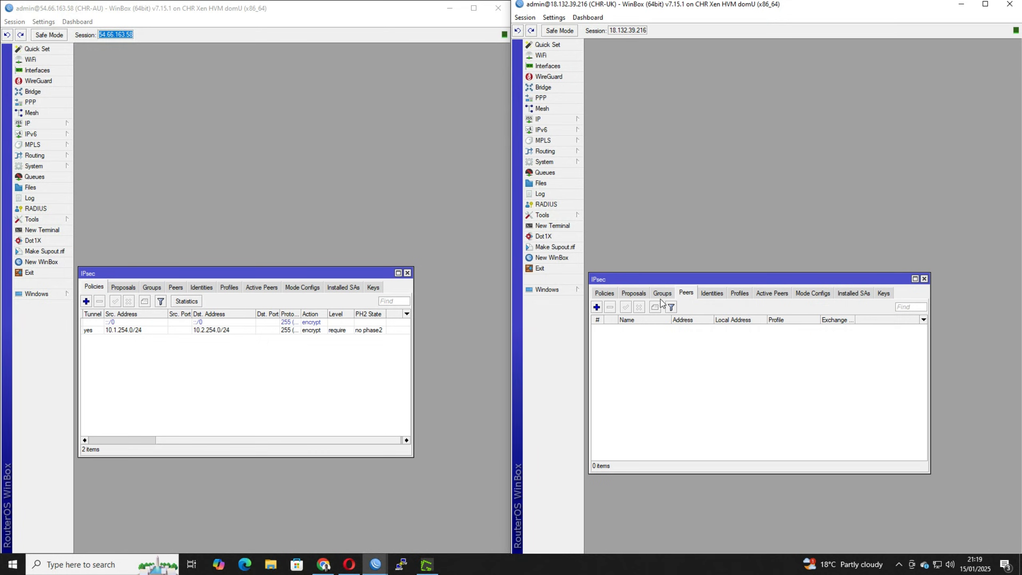
click(597, 307)
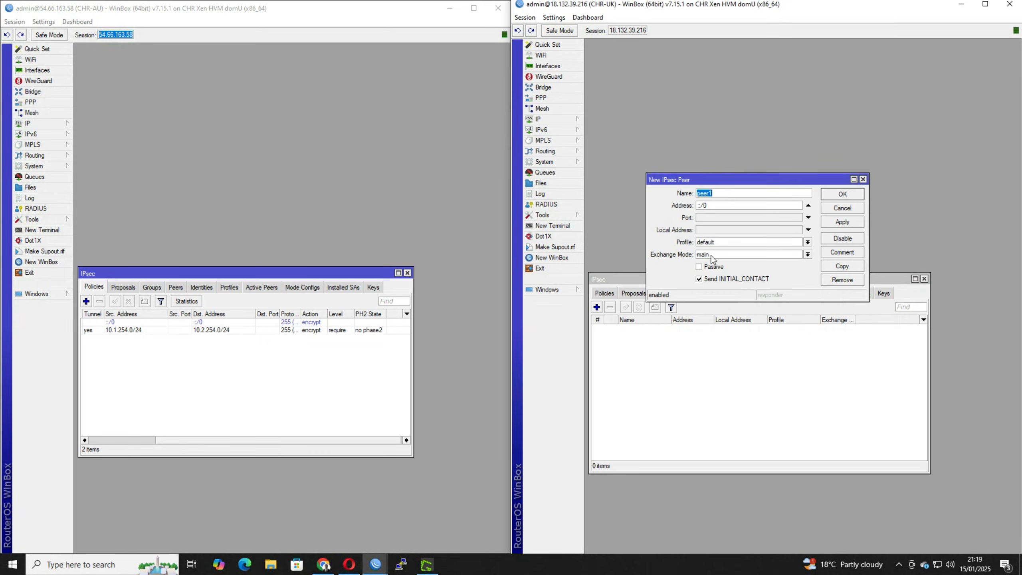
text(chr-au)
right_click(113, 31)
click(135, 37)
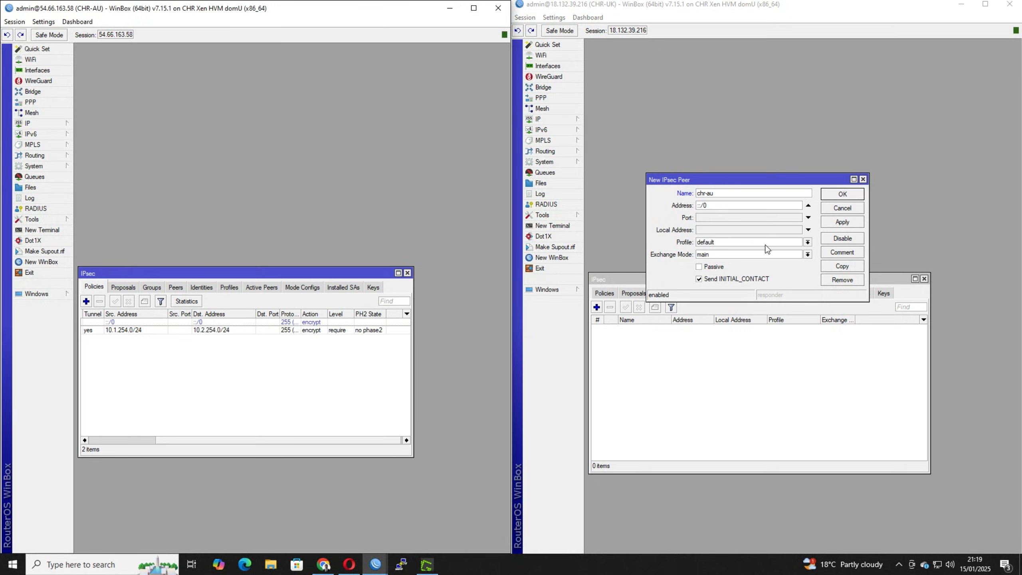
drag(735, 207, 633, 203)
key(ctrl+v)
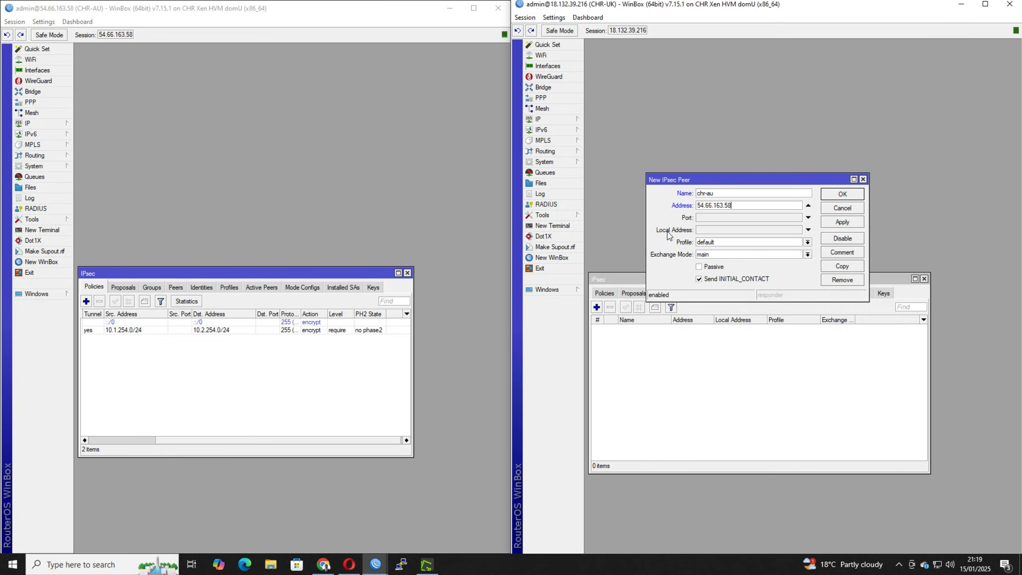
Assign profile1 and the IKE2 exchange mode to the chr-au peer, and save it.
click(725, 244)
click(720, 255)
click(720, 252)
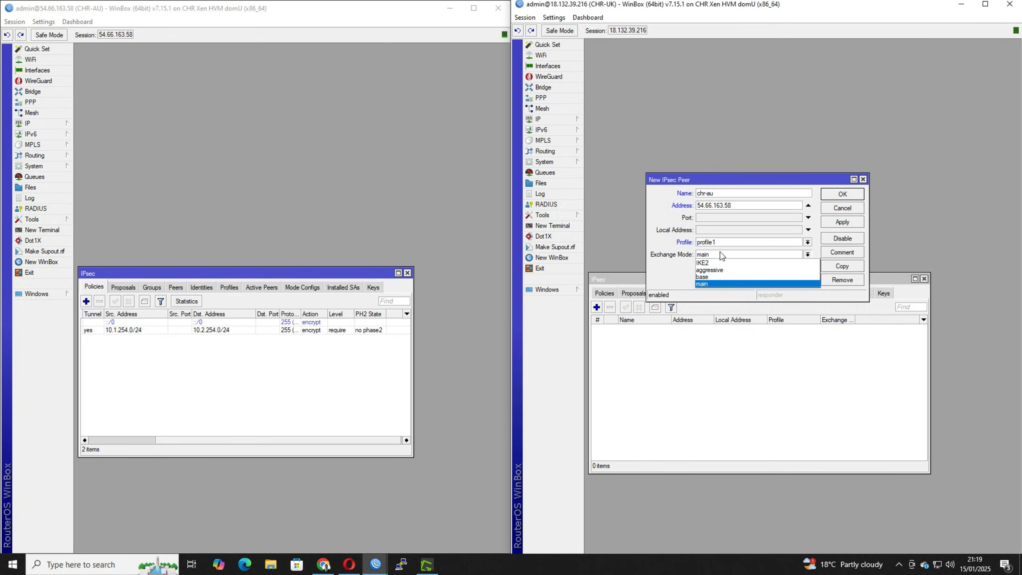
click(719, 263)
click(843, 194)
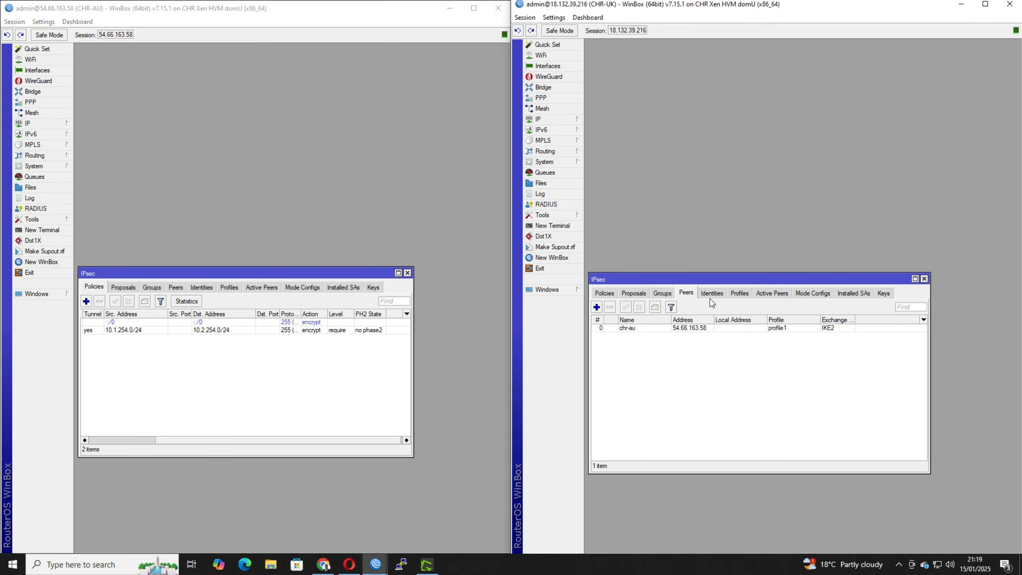
Add IPsec proposal proposal1 on CHR-UK with sha256 authentication and only aes-256 cbc encryption.
click(630, 294)
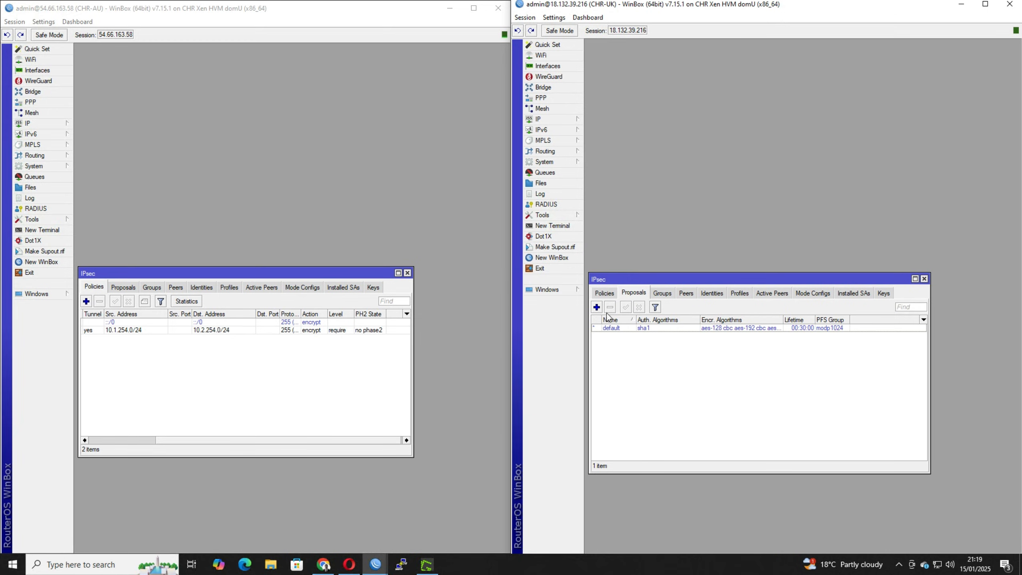
click(597, 307)
scroll(743, 314, down, 1)
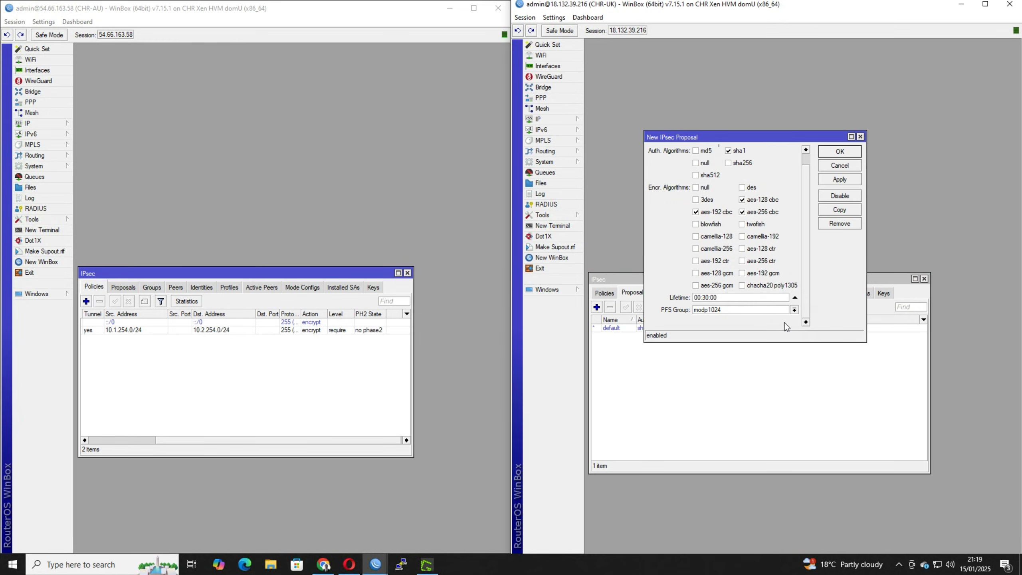
scroll(724, 235, up, 1)
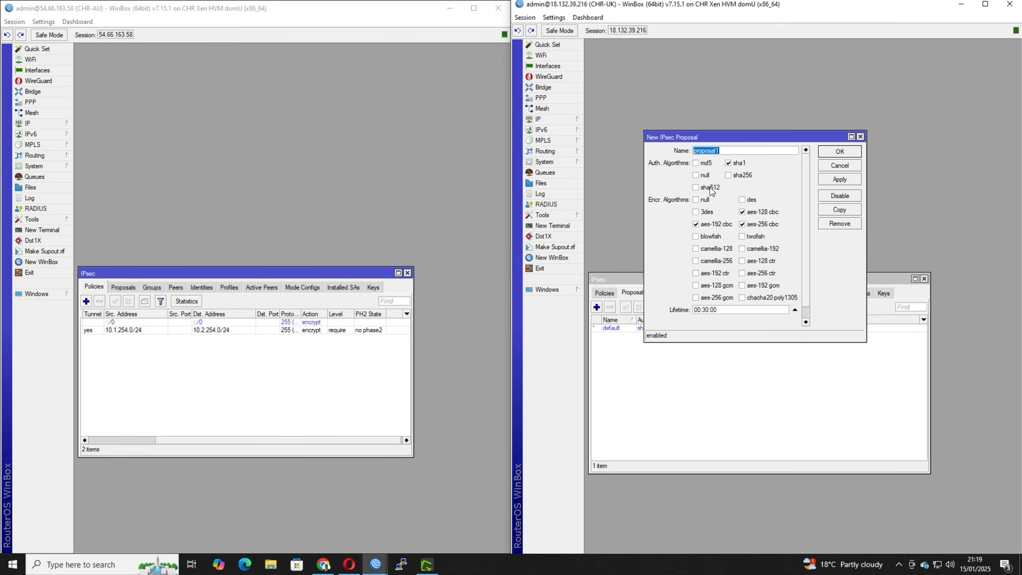
click(728, 163)
click(732, 178)
click(747, 212)
scroll(776, 247, down, 1)
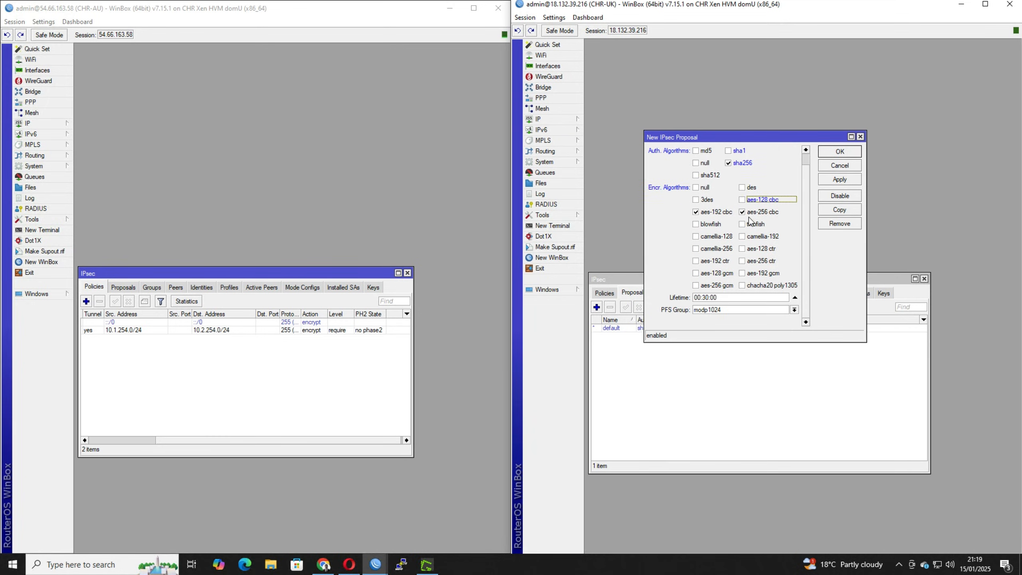
click(704, 213)
click(831, 154)
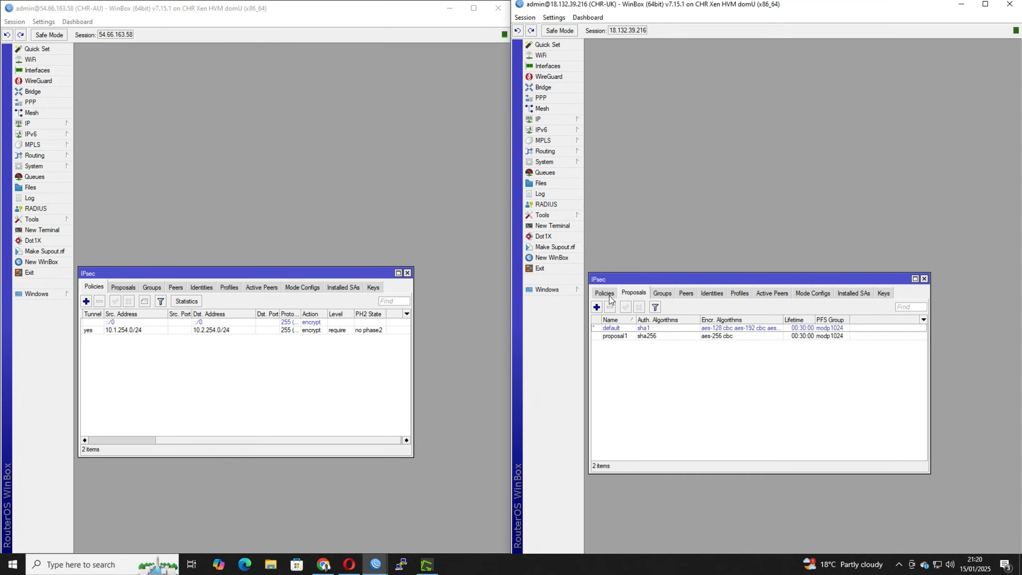
Start a new IPsec policy on CHR-UK for peer chr-au with tunnel mode enabled.
click(609, 295)
click(597, 308)
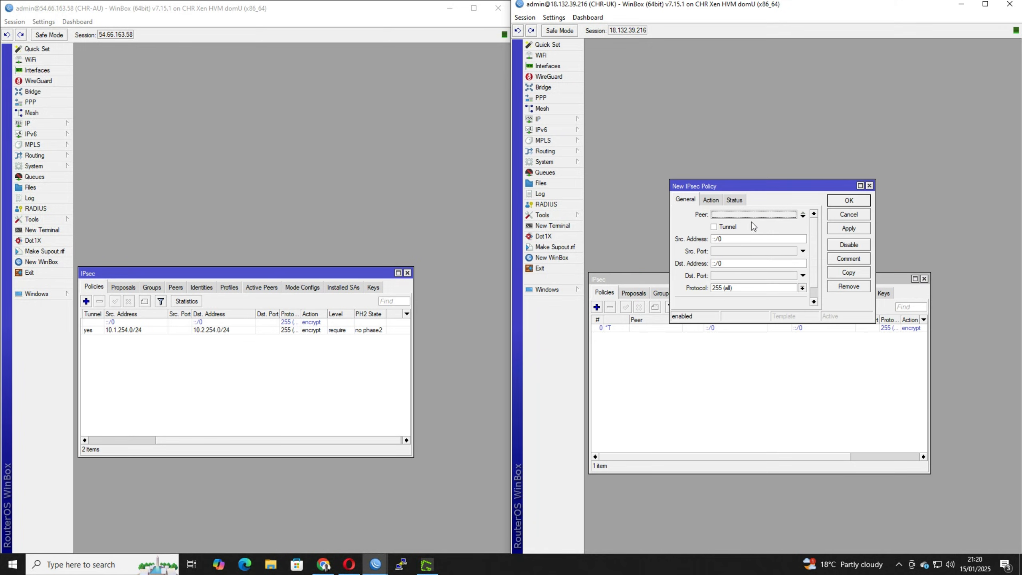
click(723, 228)
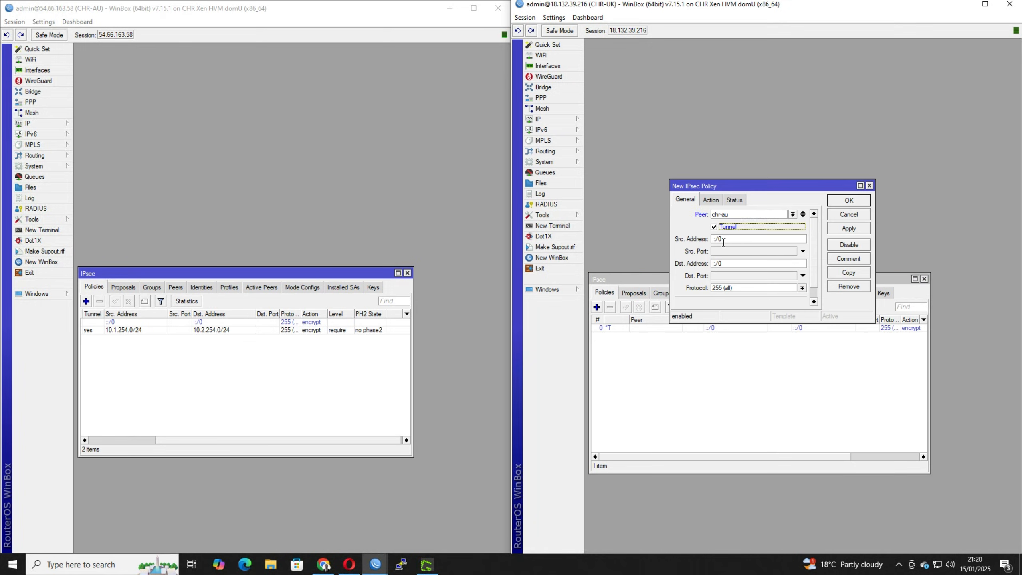
Set the CHR-UK policy's source address to 10.2.254.0/24 and its destination address to 10.1.254.0/24.
key(Tab)
text(10.2.254.0/24)
key(Tab)
key(Tab)
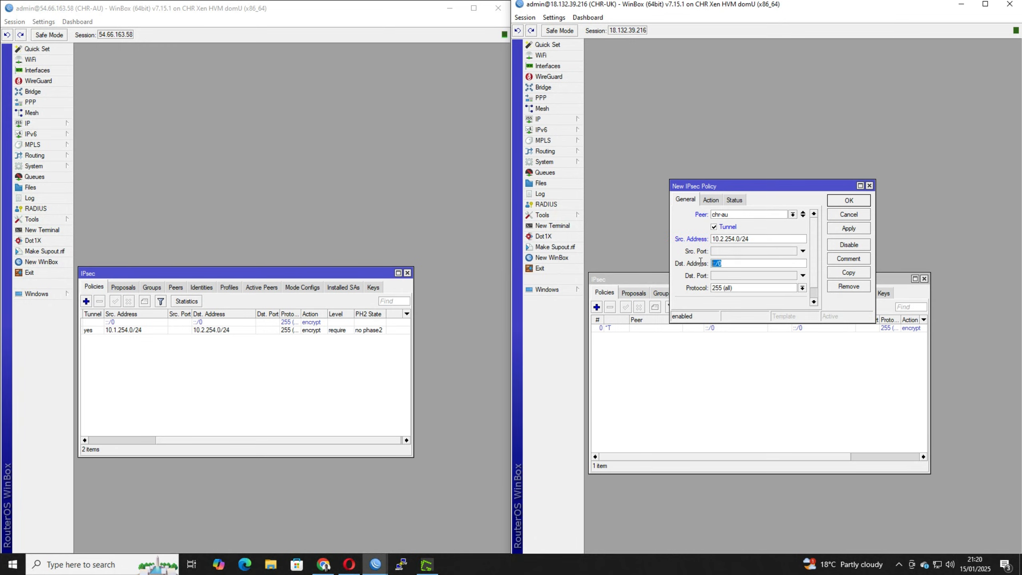
text(10.2.254.0/24)
Assign proposal1 to the CHR-UK policy and save it.
click(711, 200)
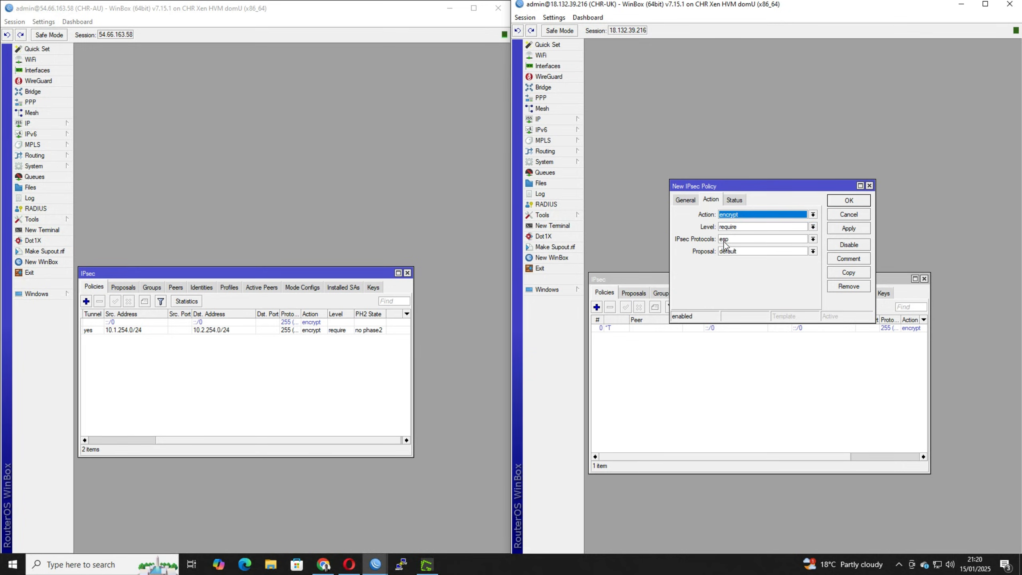
click(744, 250)
click(738, 262)
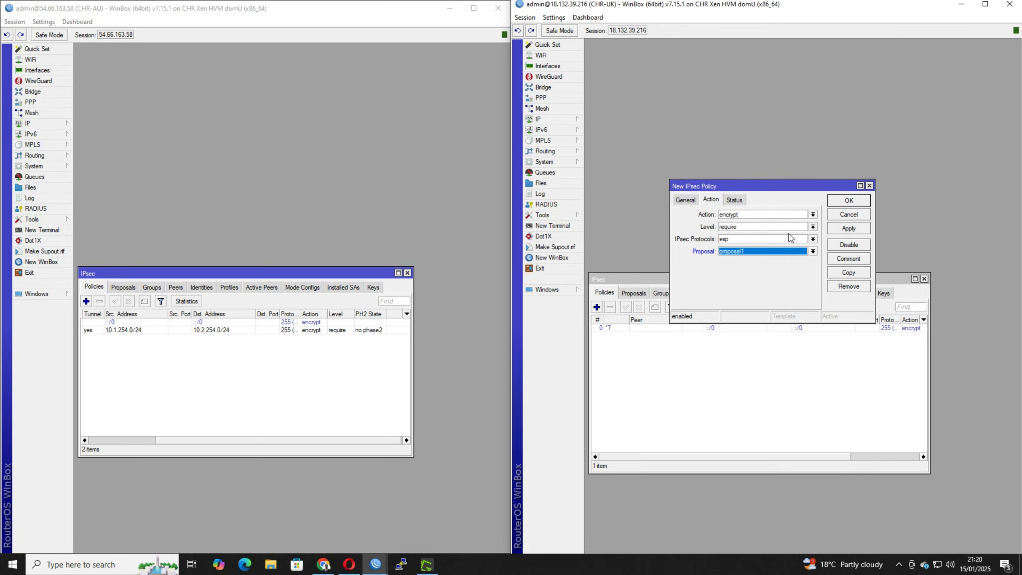
click(831, 201)
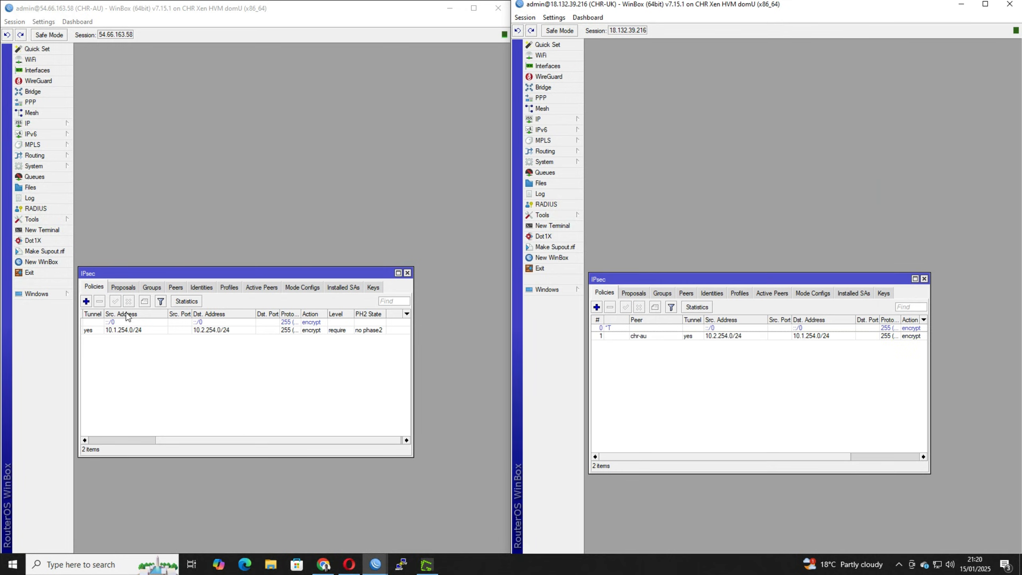
Start a new IPsec identity for peer chr-uk on CHR-AU and another for peer chr-au on CHR-UK.
click(201, 287)
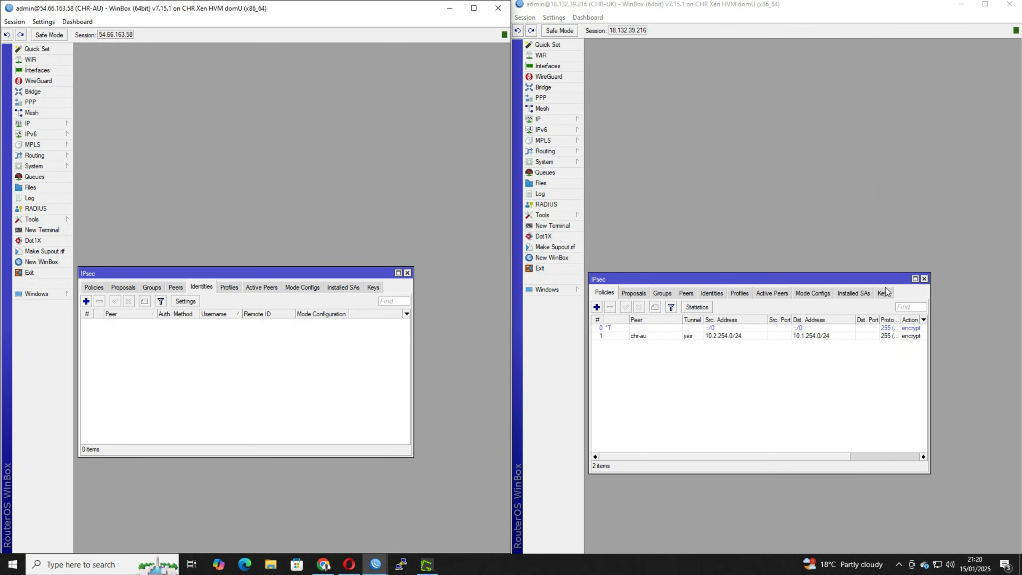
click(715, 293)
click(86, 301)
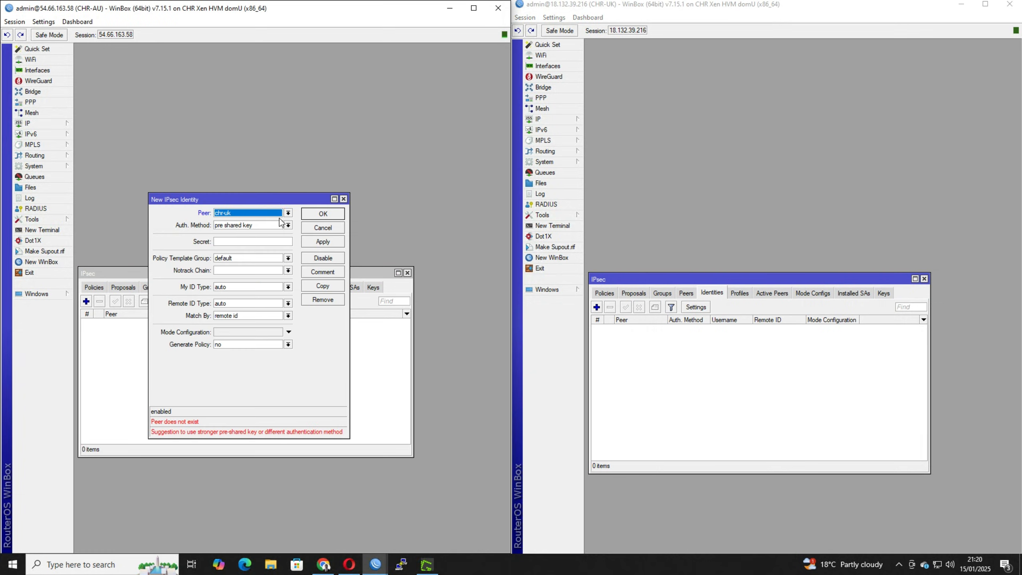
click(252, 226)
click(233, 254)
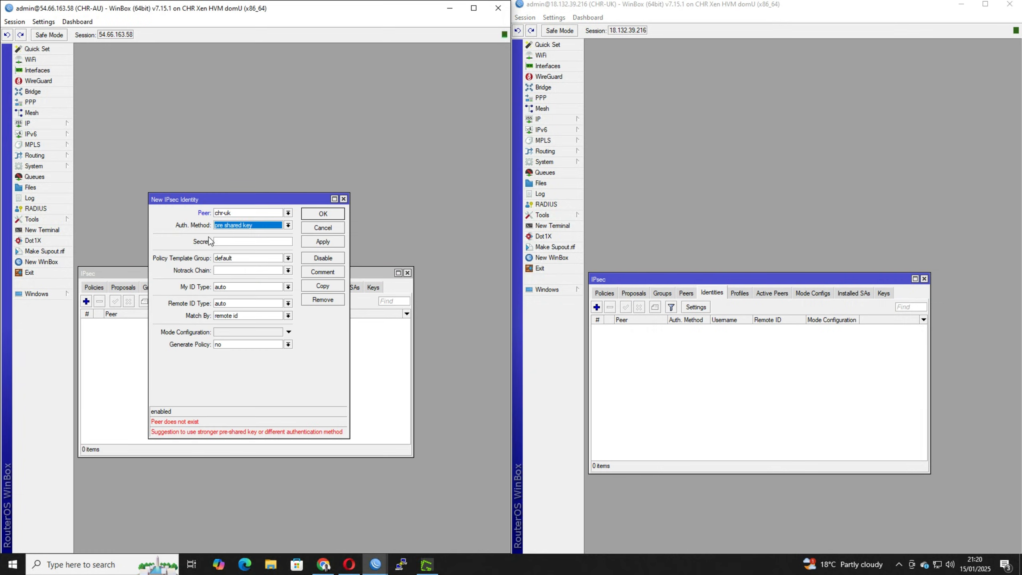
click(231, 244)
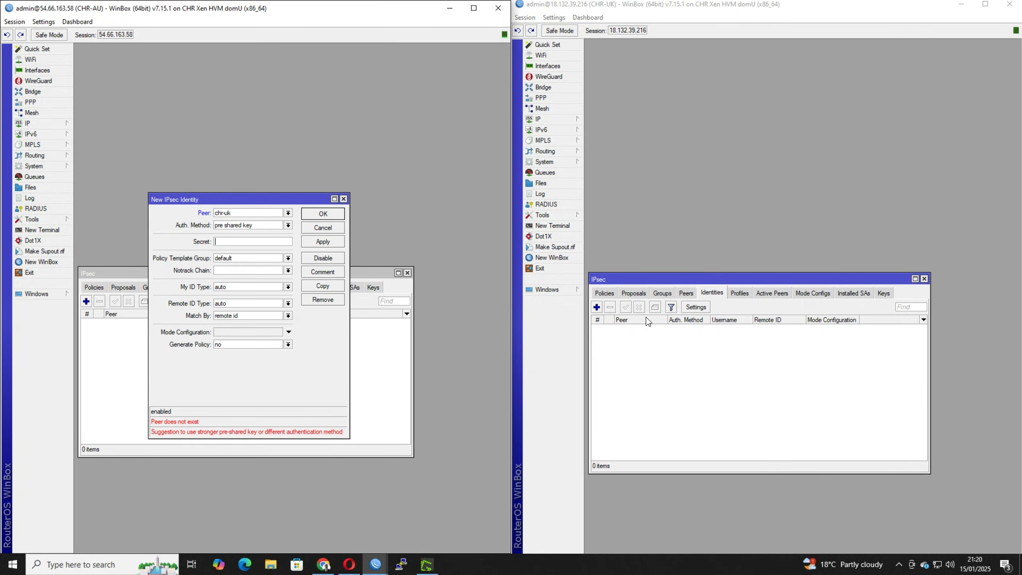
click(597, 308)
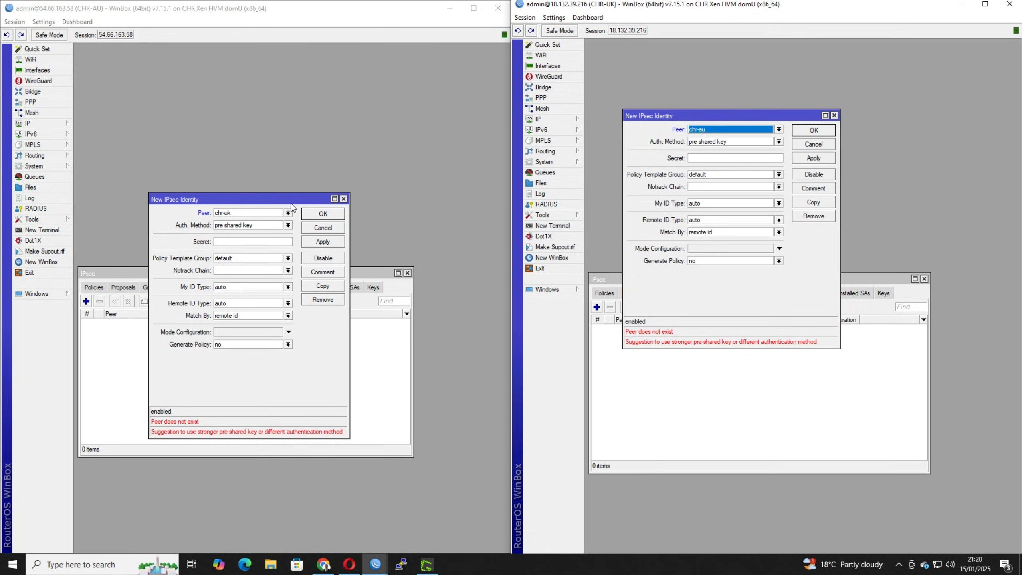
Set the CHR-AU identity to digital signature authentication, with cert as both its certificate and remote certificate.
click(259, 225)
click(254, 234)
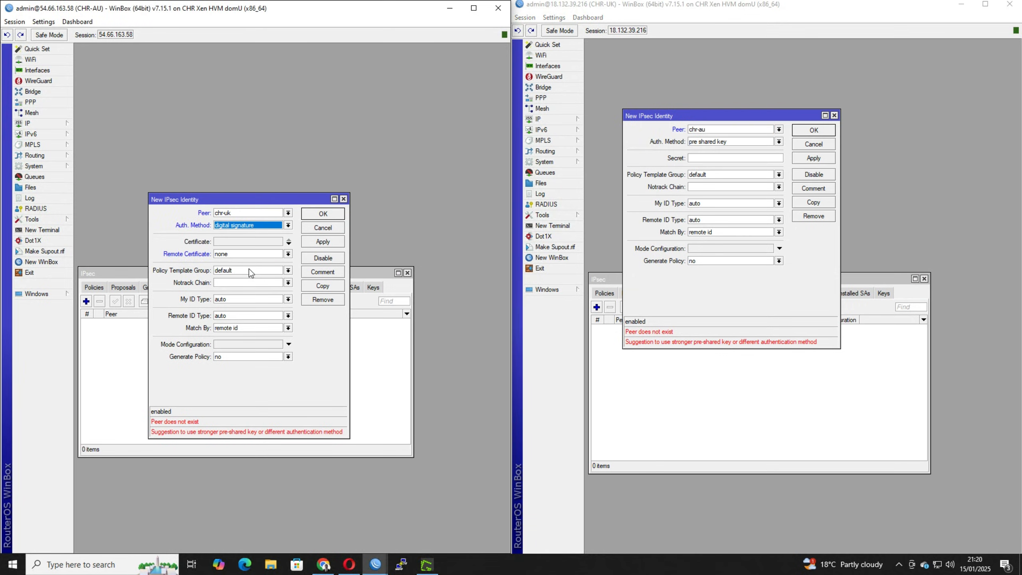
click(240, 244)
click(238, 243)
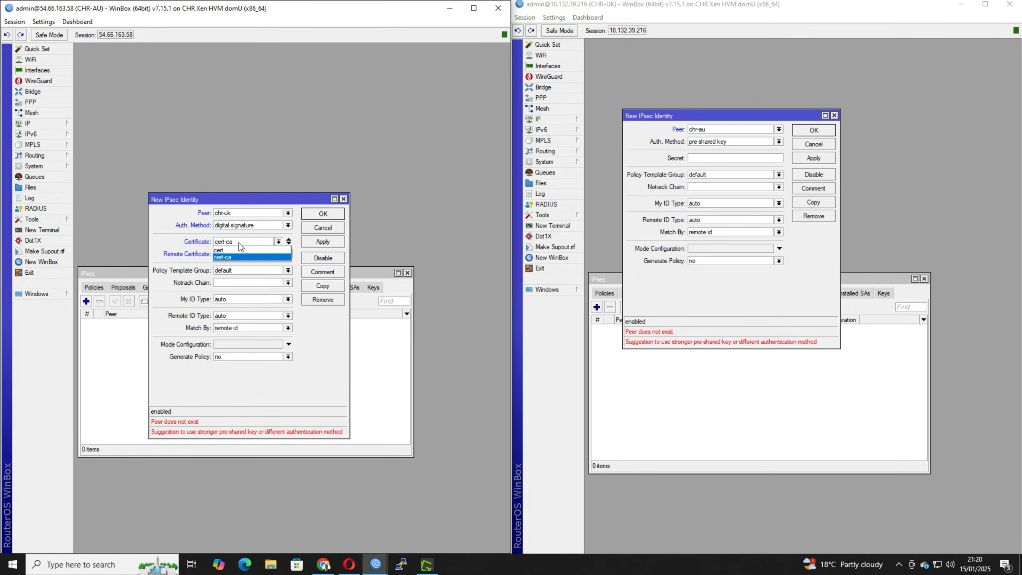
click(236, 250)
click(238, 256)
click(231, 263)
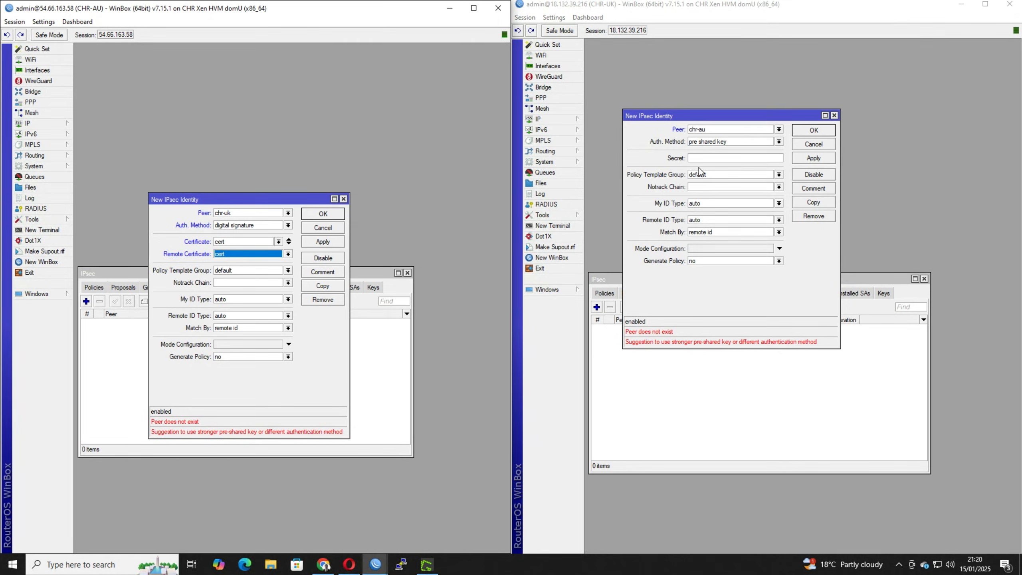
Set the CHR-AU identity to match by certificate and generate its policy as port strict.
click(226, 330)
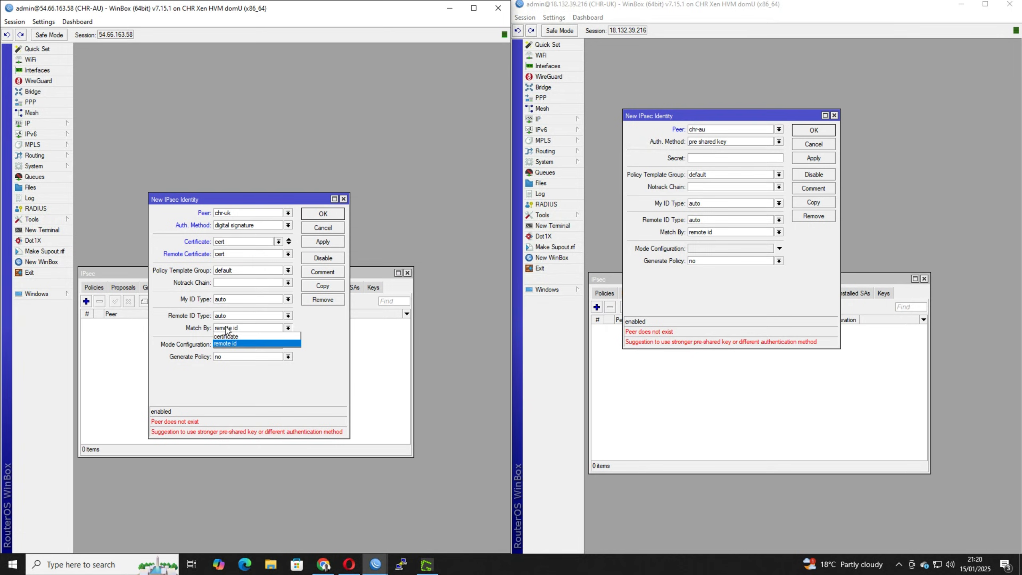
click(226, 336)
click(229, 357)
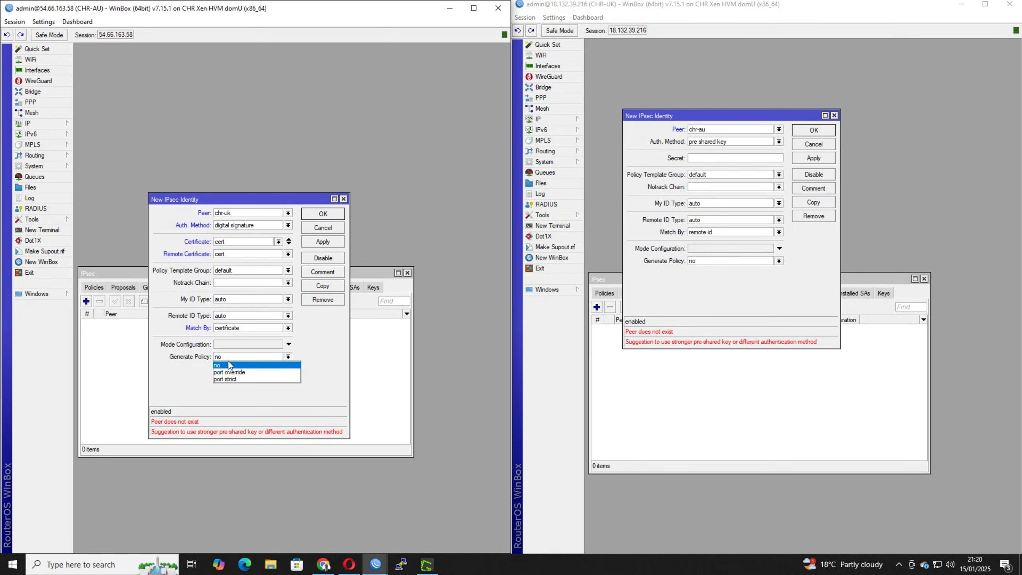
click(254, 378)
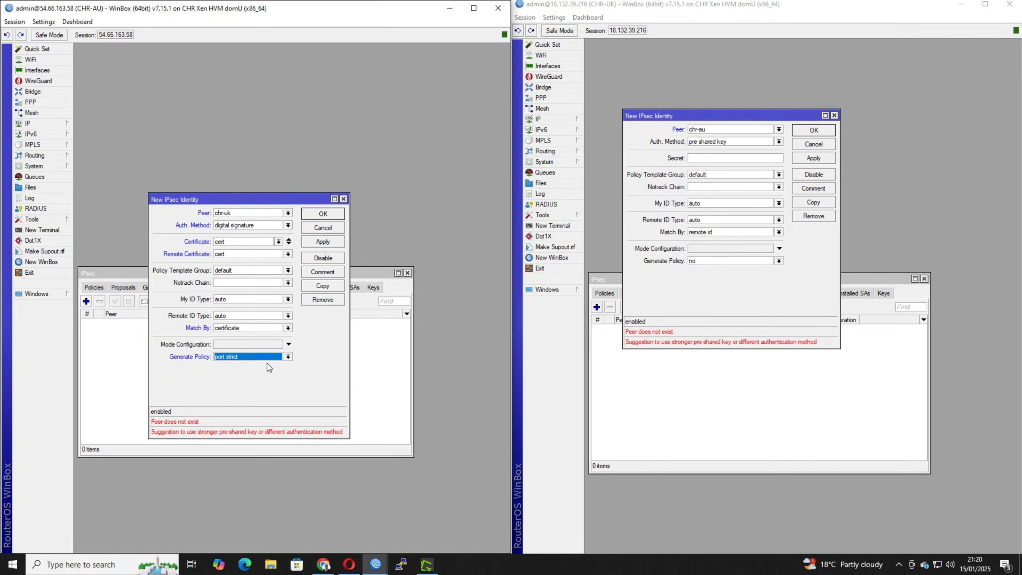
Set the CHR-UK identity to digital signature authentication, with cert as both its certificate and remote certificate.
click(719, 142)
click(716, 151)
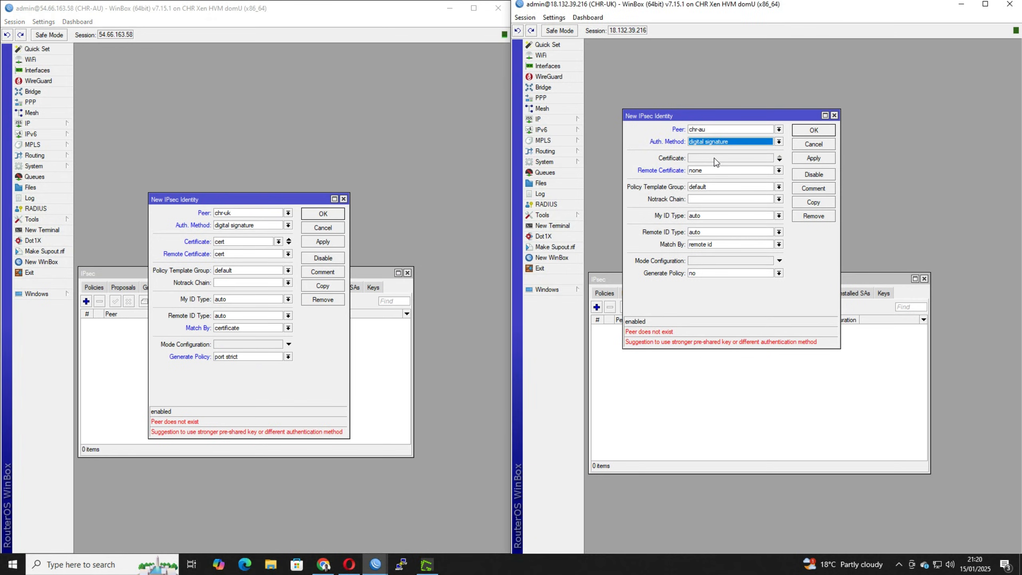
click(715, 159)
click(712, 166)
click(712, 173)
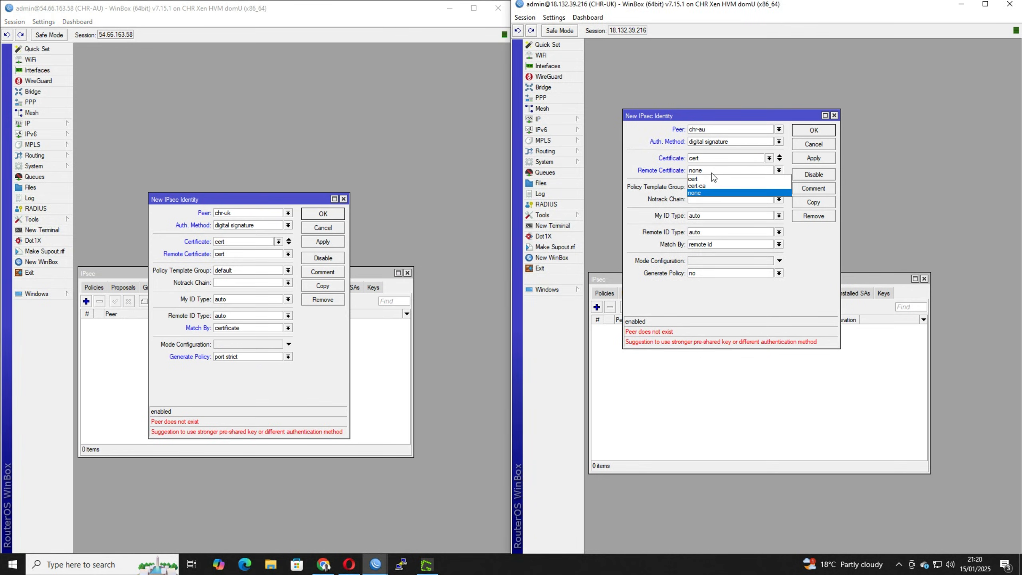
click(712, 179)
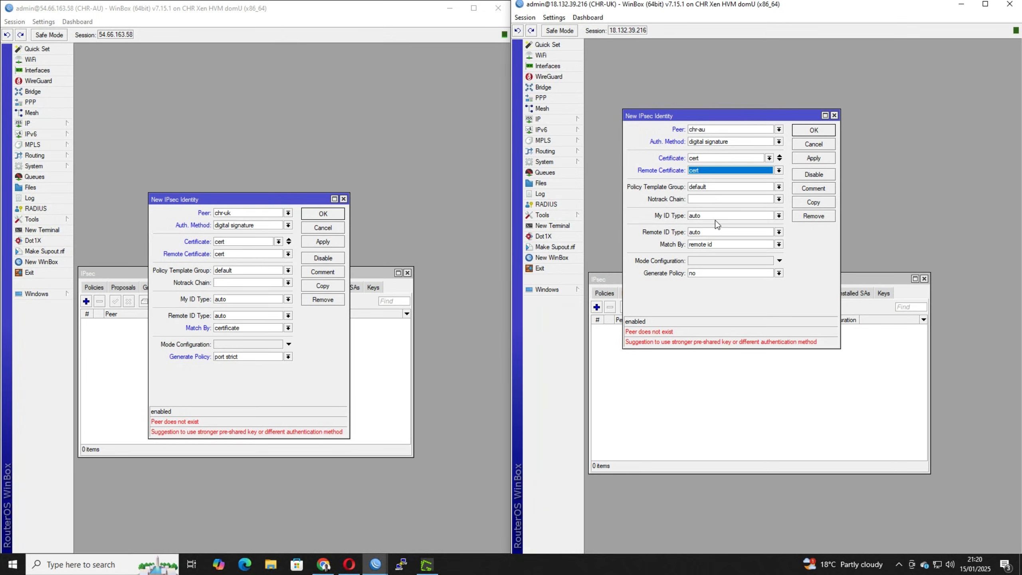
Set the CHR-UK identity to match by certificate with port strict policy generation, and save the identities on both routers.
click(713, 240)
click(712, 253)
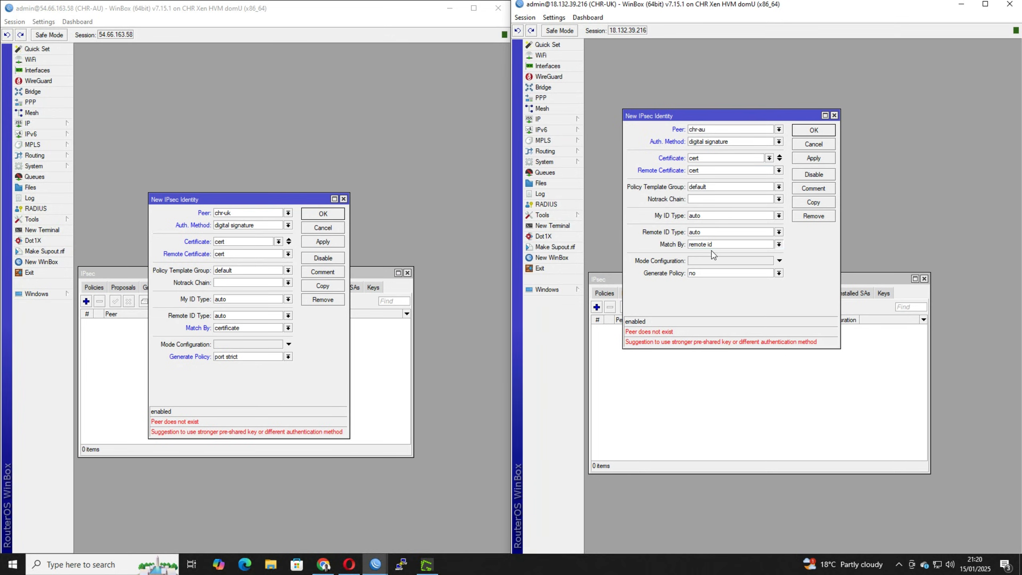
click(706, 274)
click(709, 295)
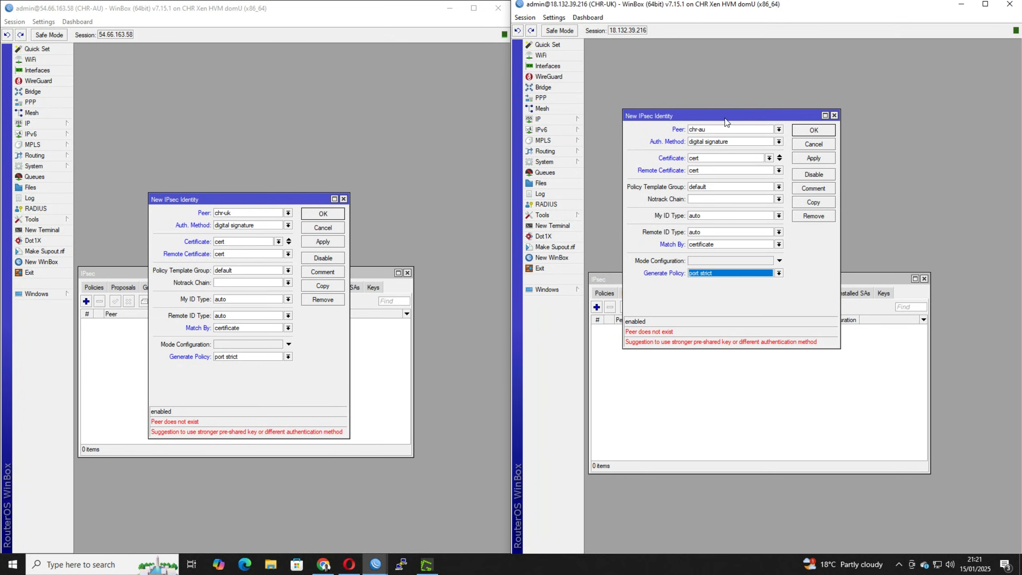
drag(725, 118, 752, 196)
click(827, 236)
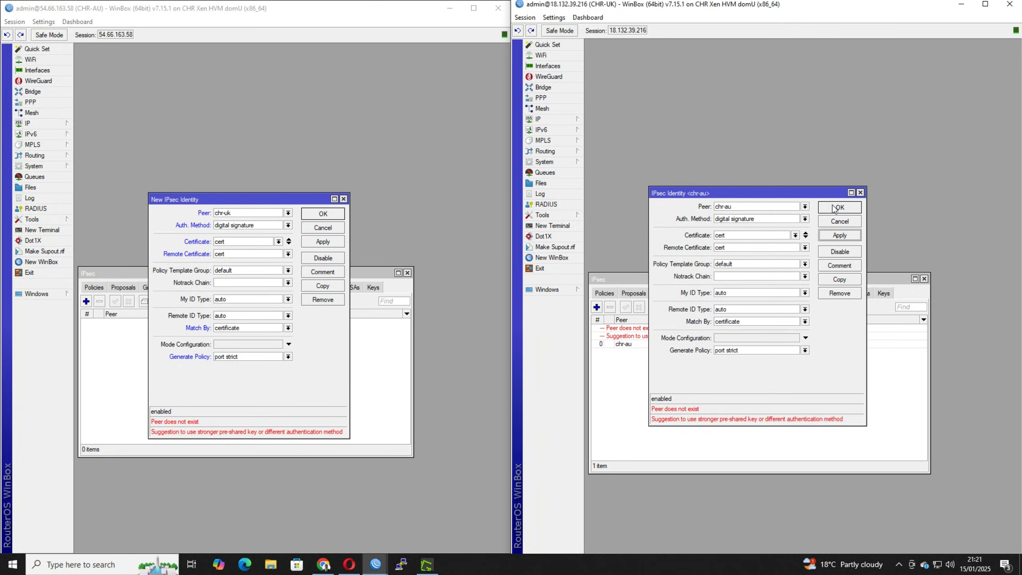
click(833, 208)
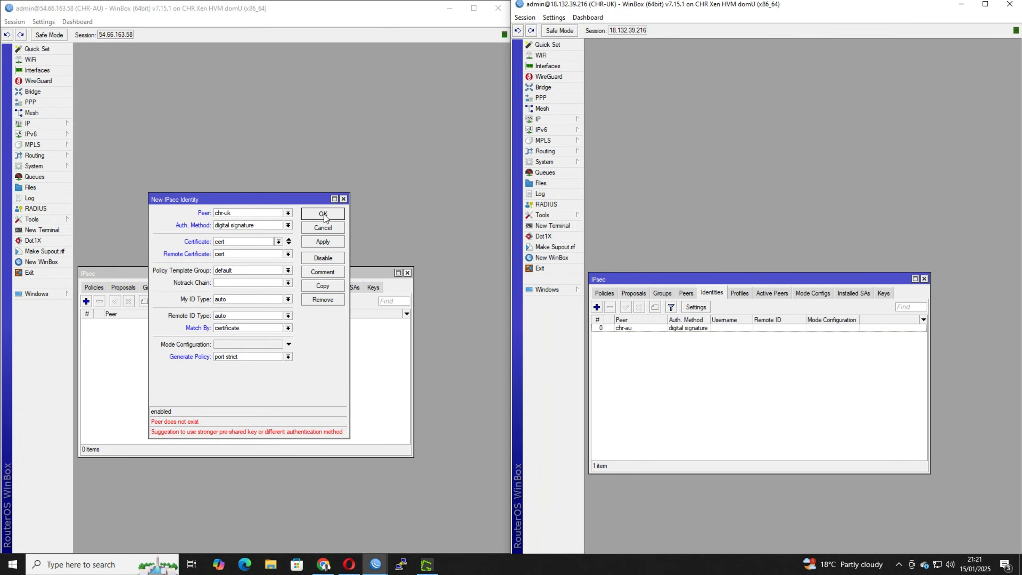
click(324, 214)
Check the phase 2 state of the IPsec policies on CHR-UK and CHR-AU.
click(604, 294)
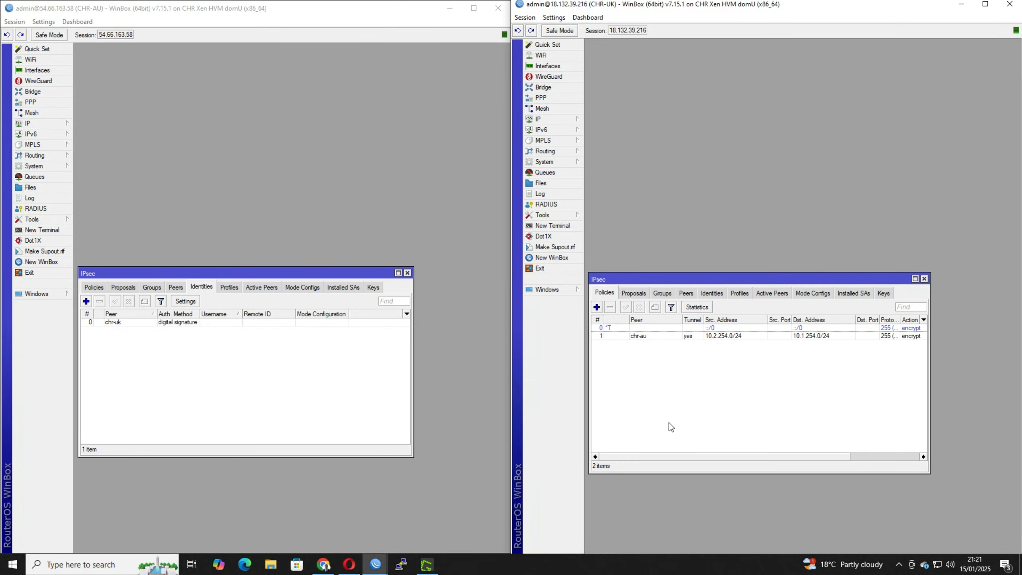
drag(698, 453, 784, 457)
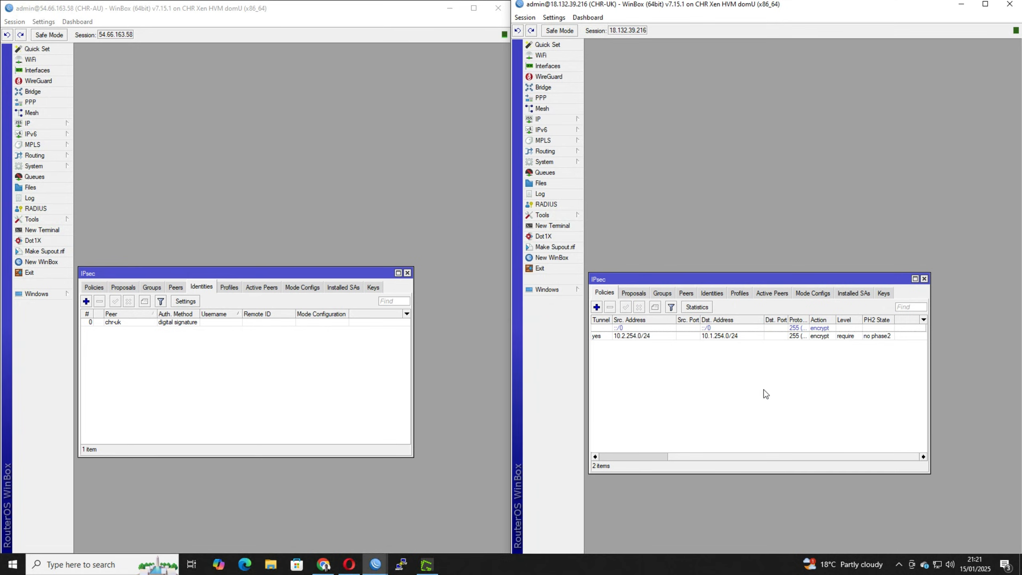
click(93, 287)
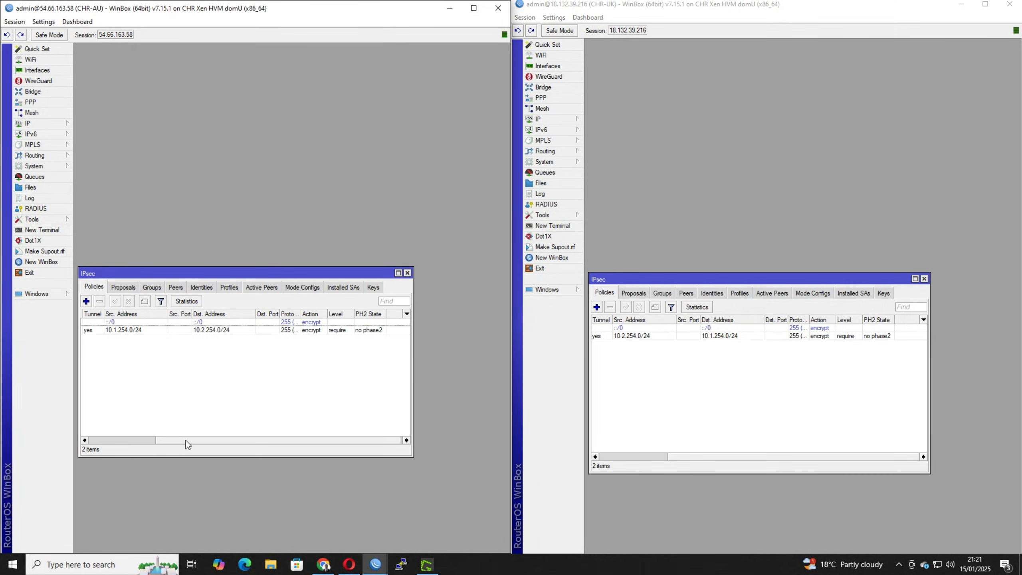
click(811, 357)
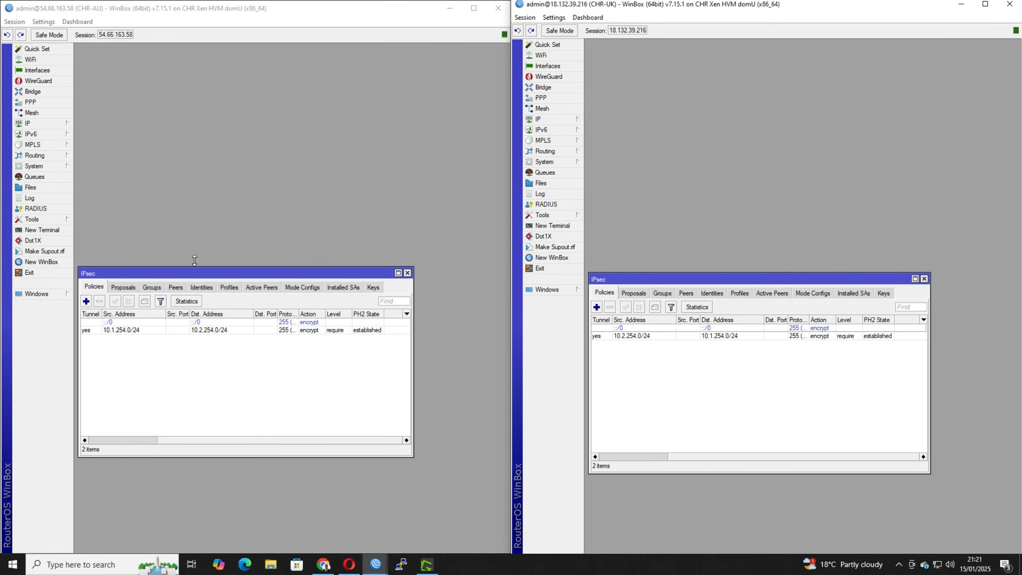
Review the local and remote addresses of the gre-tunnel1 interface on CHR-AU.
click(36, 71)
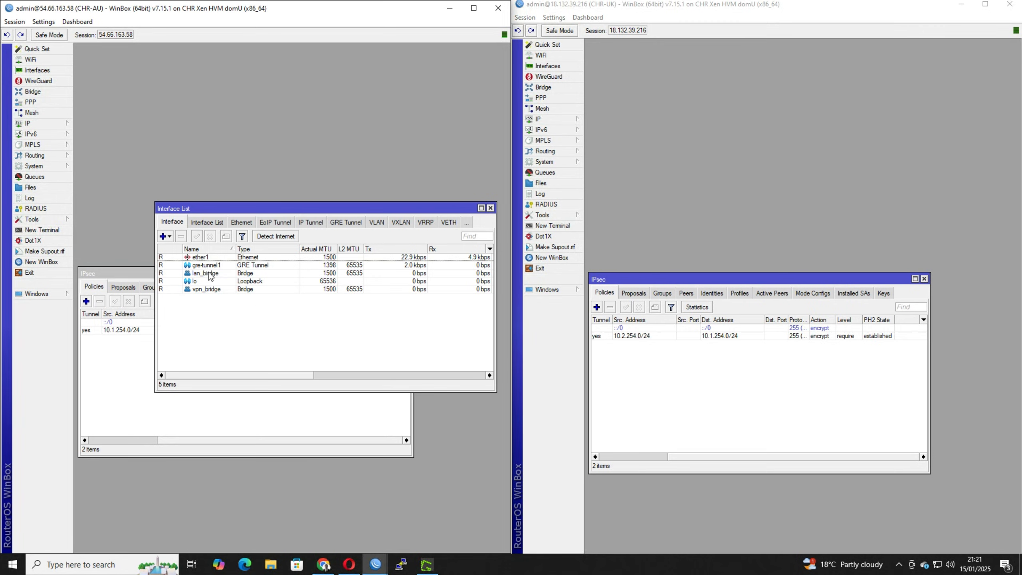
double_click(218, 265)
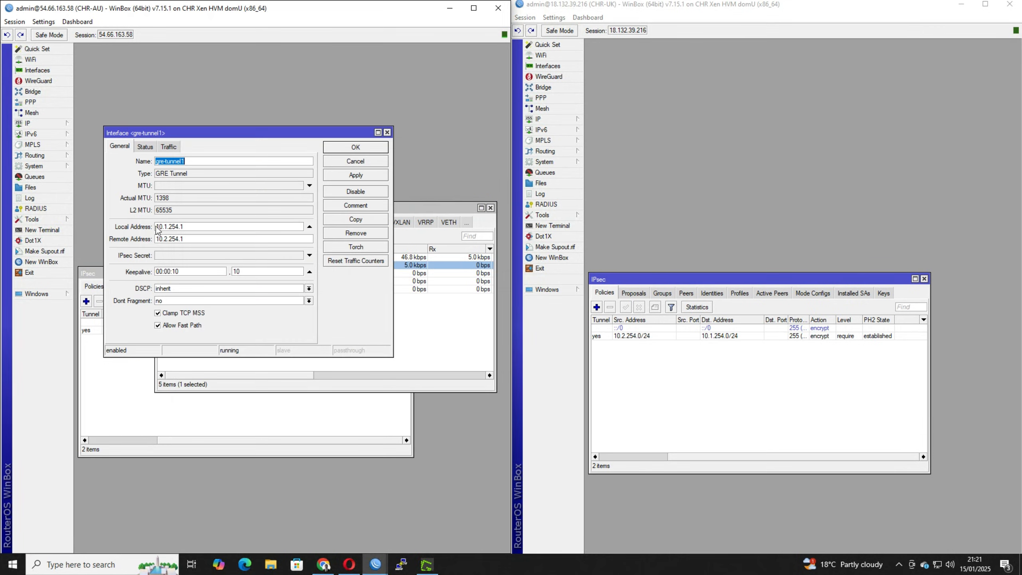
double_click(157, 227)
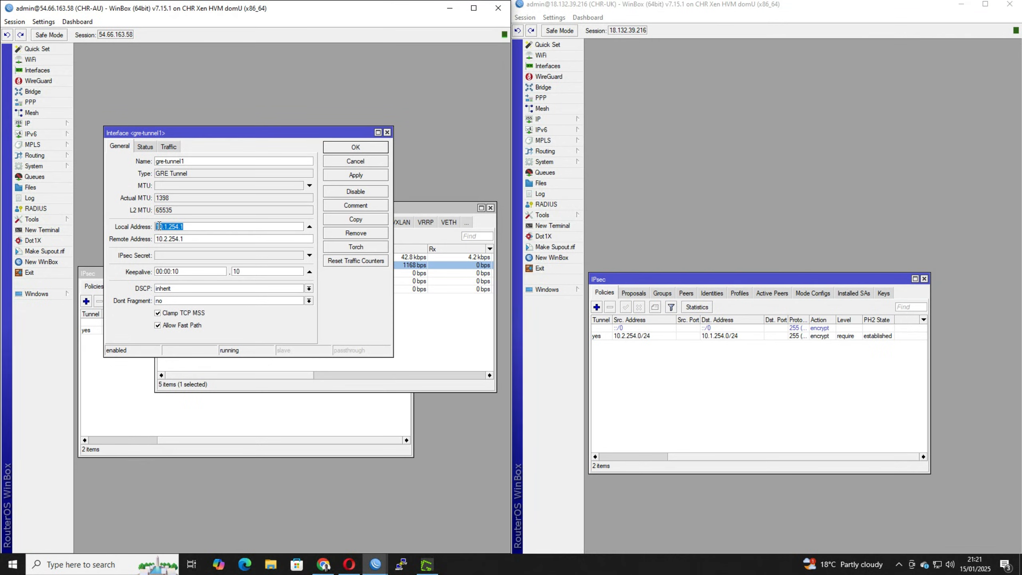
Ping 10.2.254.1 from a CHR-AU terminal with source address 10.1.254.1, stop the ping and close the terminal.
click(60, 230)
text(ping )
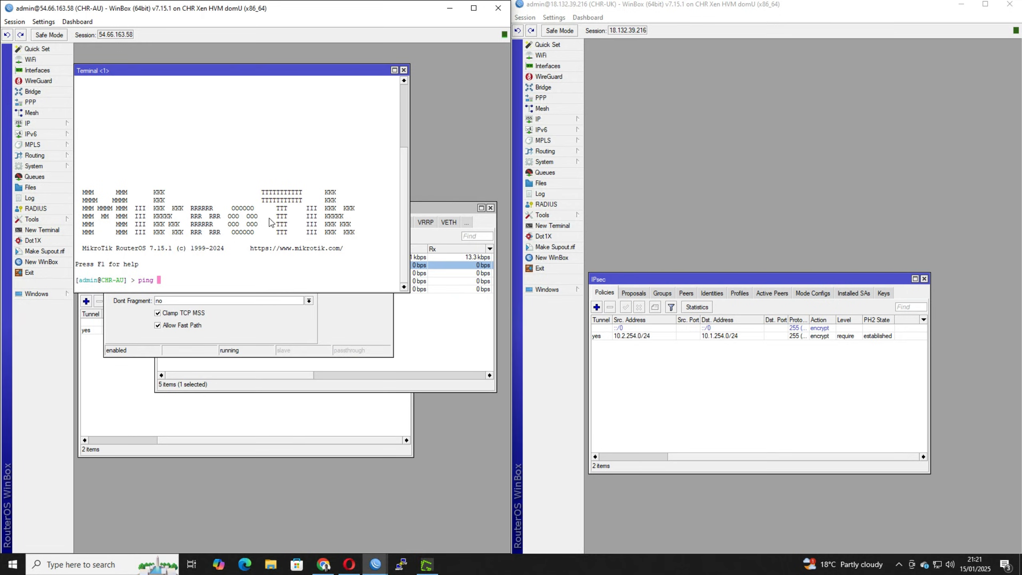
text(src)
key(Tab)
text(10.1.)
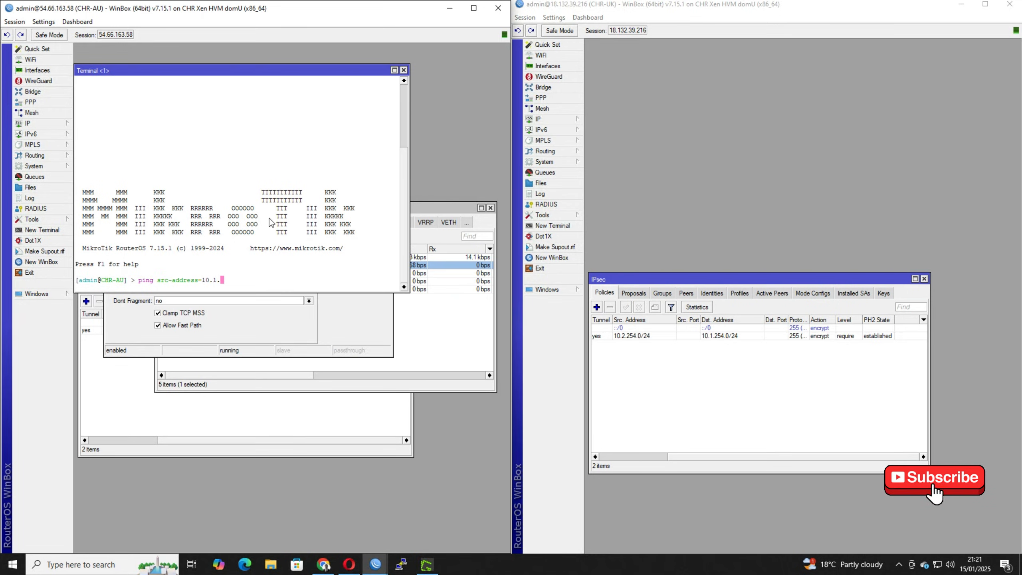
text(254.)
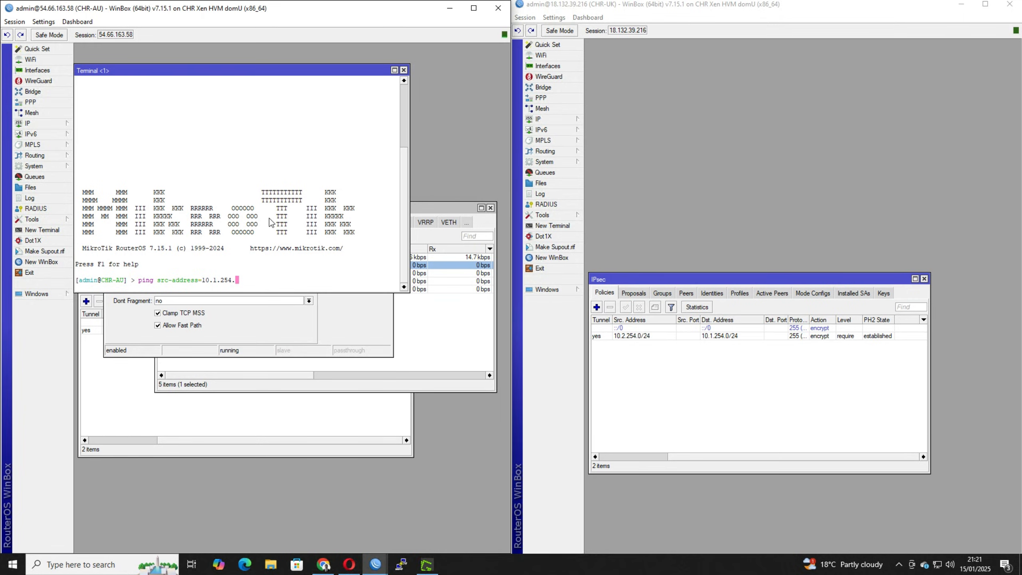
text(1 10.2.254.1)
key(Return)
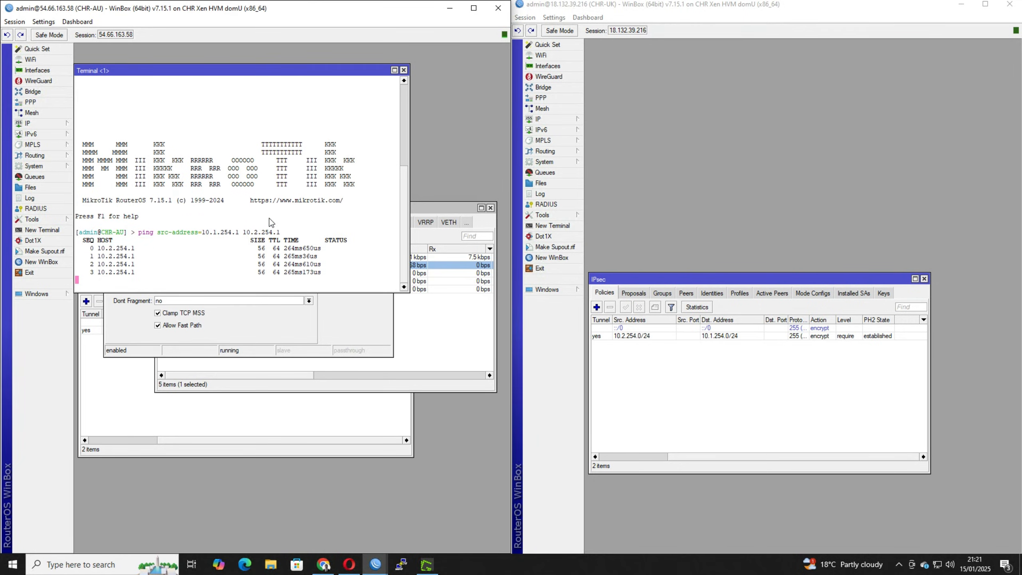
key(ctrl+c)
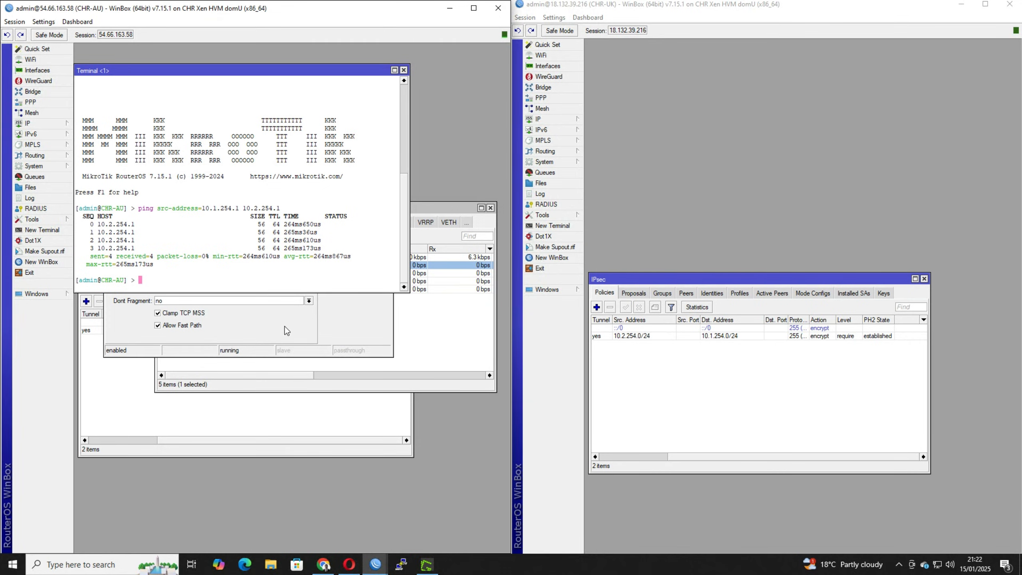
drag(279, 75, 301, 76)
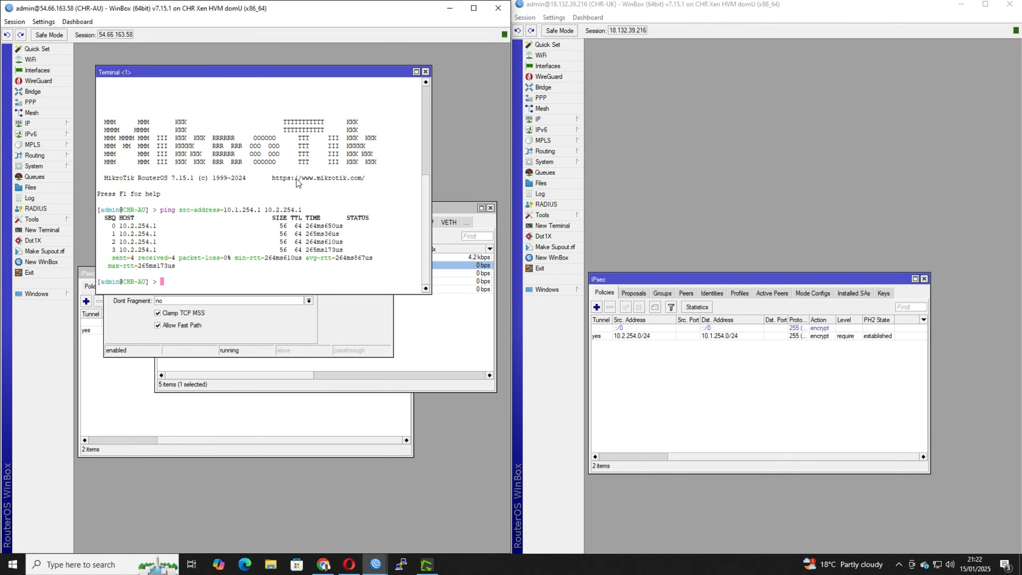
click(426, 72)
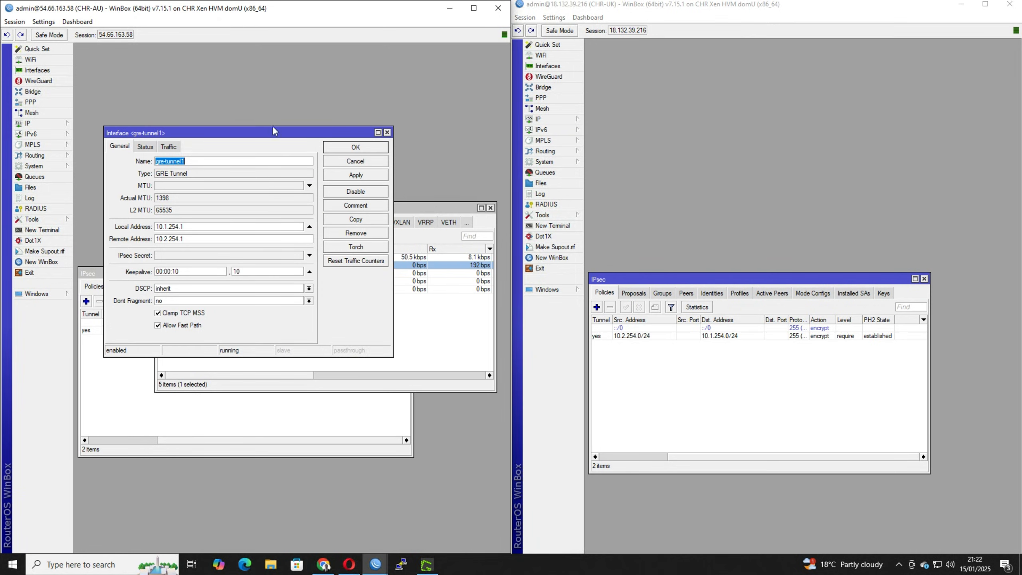
Review the local and remote addresses of gre-tunnel1 on CHR-UK and close its settings.
drag(273, 132, 303, 85)
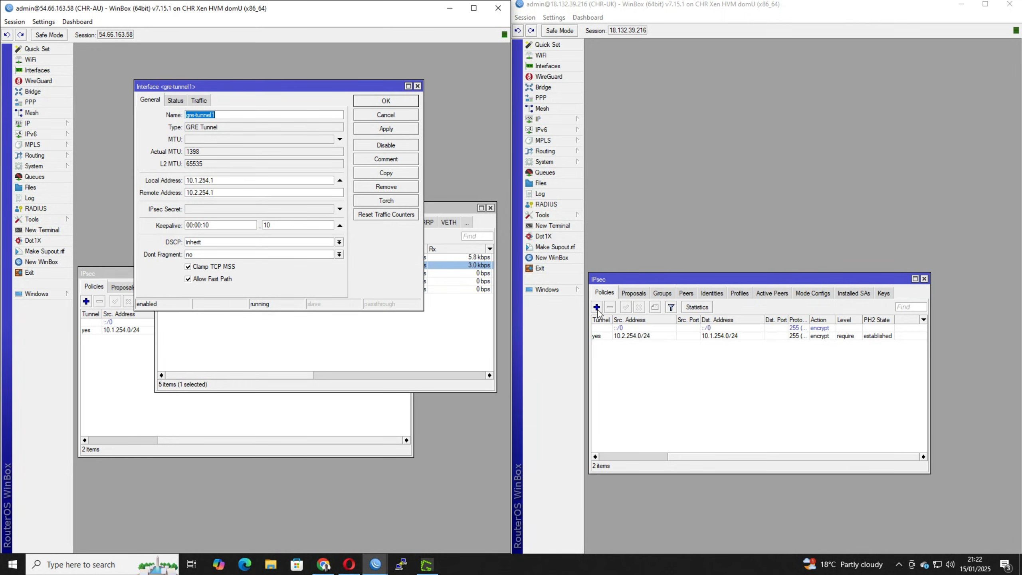
click(568, 68)
double_click(632, 205)
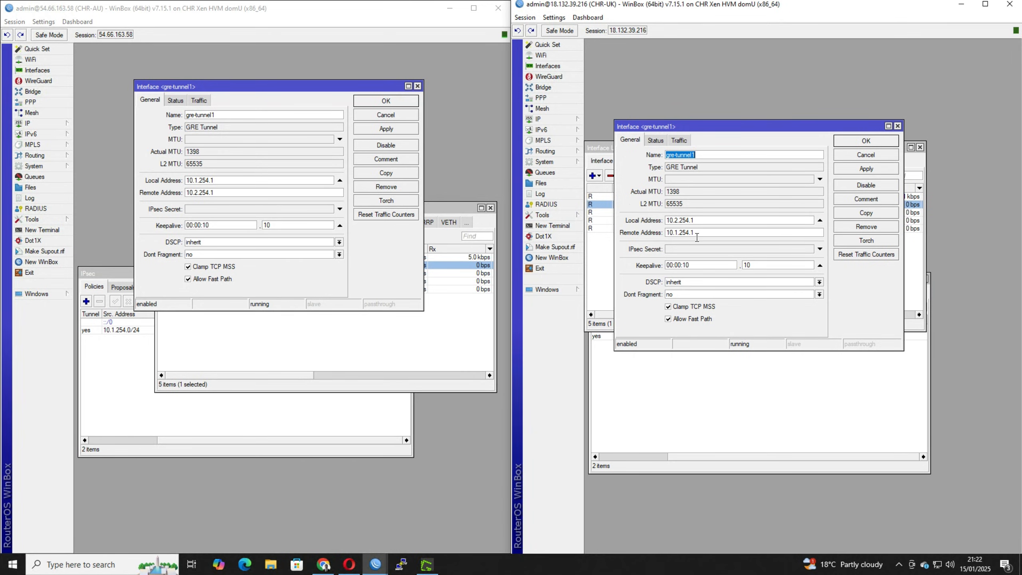
click(885, 141)
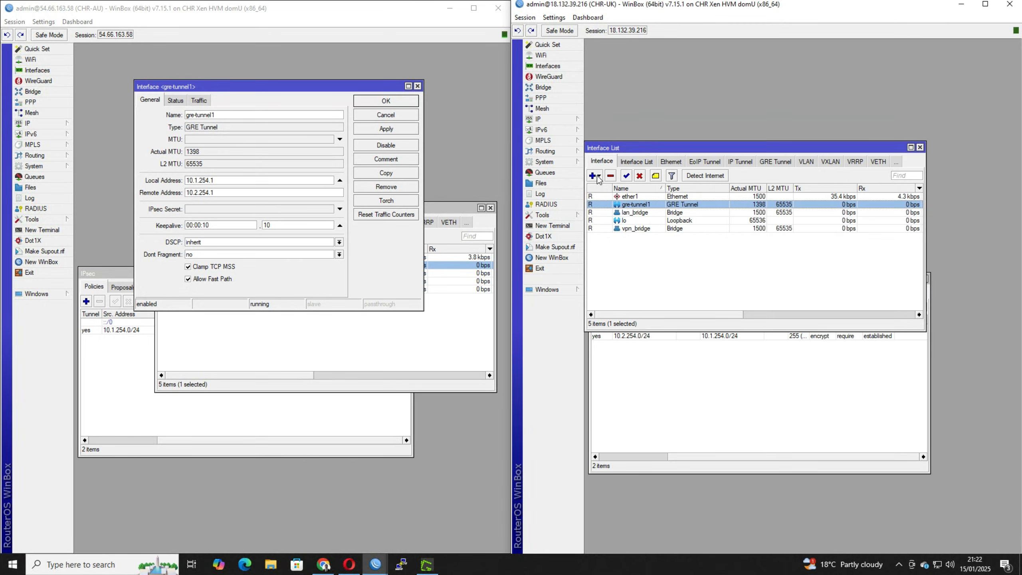
Start a new IP address entry on CHR-UK and set its address to 10.1.1.2/30.
click(556, 118)
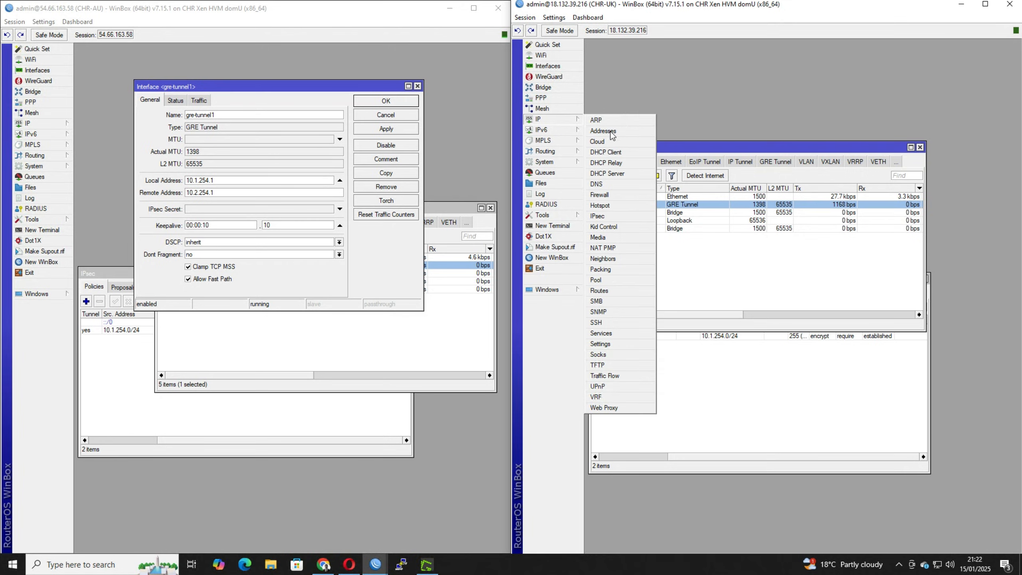
click(676, 130)
click(675, 167)
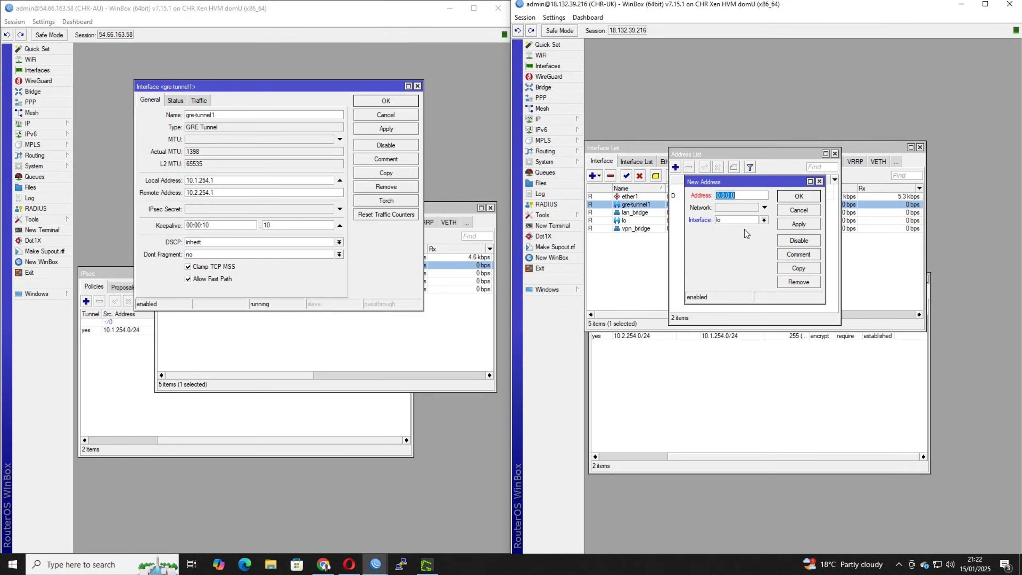
text(4)
key(BackSpace)
text(10.)
text(1.1.)
text(.2)
double_click(737, 196)
key(BackSpace)
text(2/30)
Assign the new CHR-UK address to the gre-tunnel1 interface and save it.
click(745, 221)
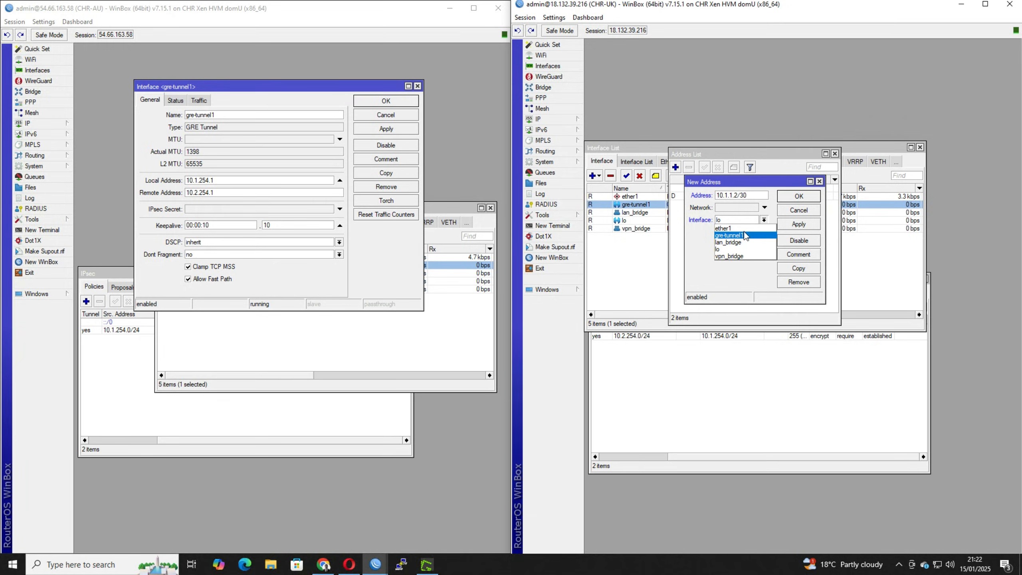
click(744, 232)
click(799, 197)
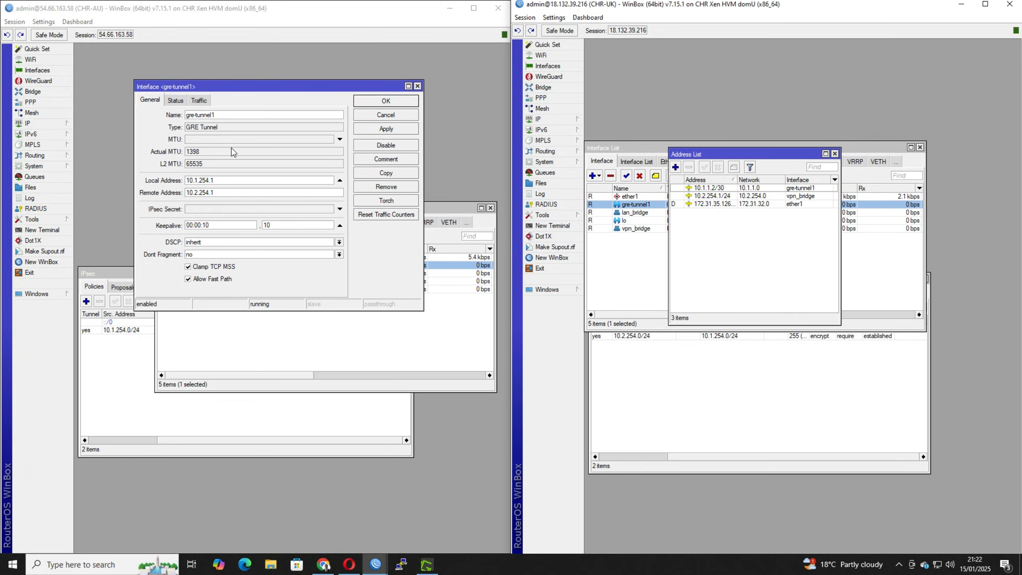
Open the IP address list on CHR-AU and close the gre-tunnel1 interface settings.
click(48, 120)
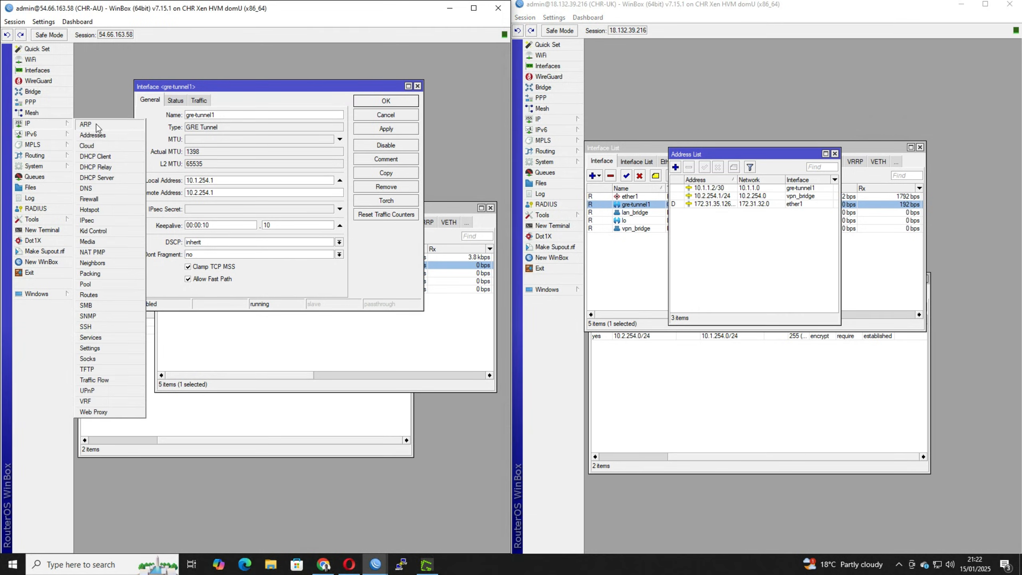
click(94, 134)
click(155, 135)
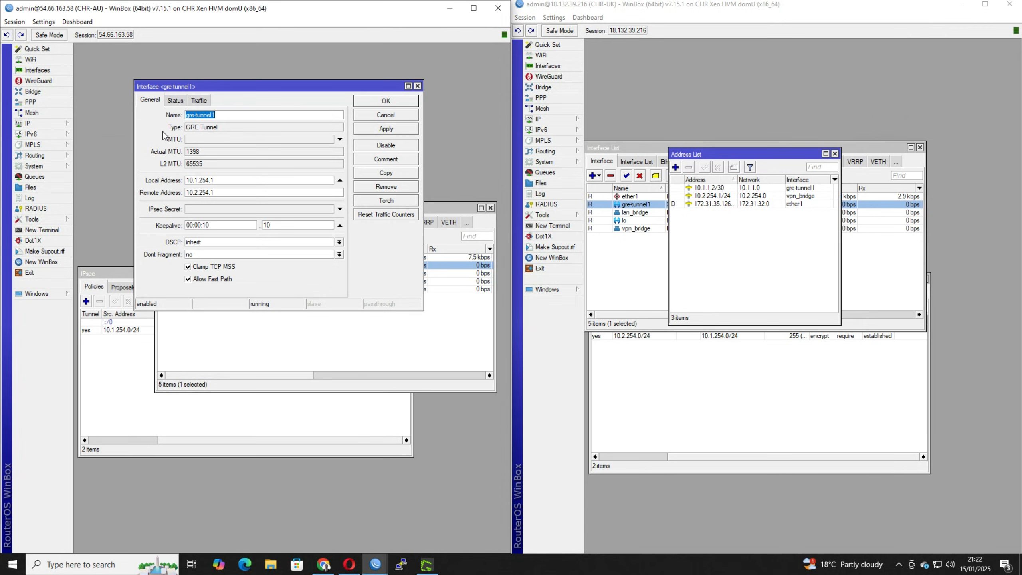
click(417, 86)
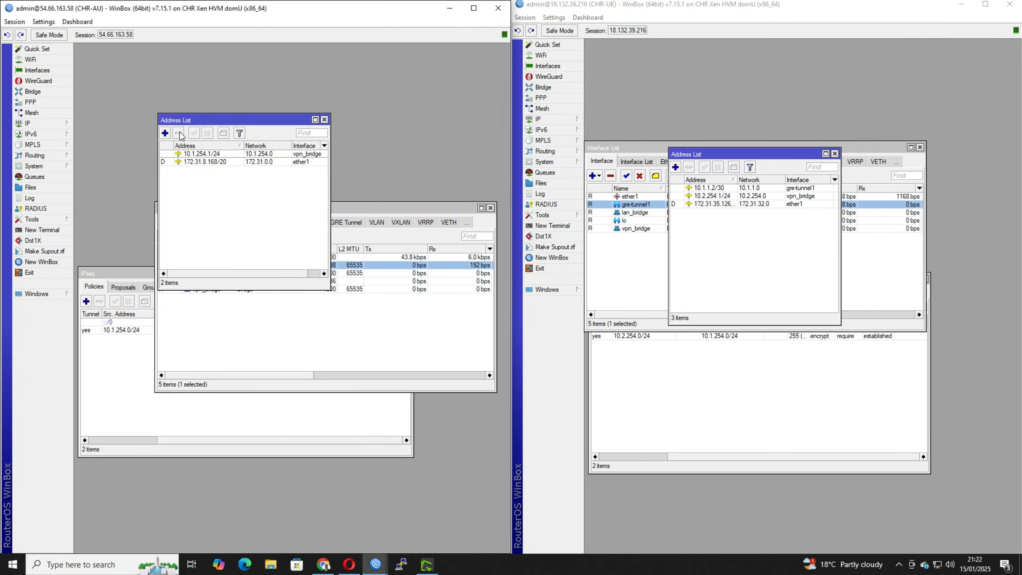
Add the IP address 10.1.1.1/30 to the gre-tunnel1 interface on CHR-AU and save it.
click(165, 133)
text(10.1)
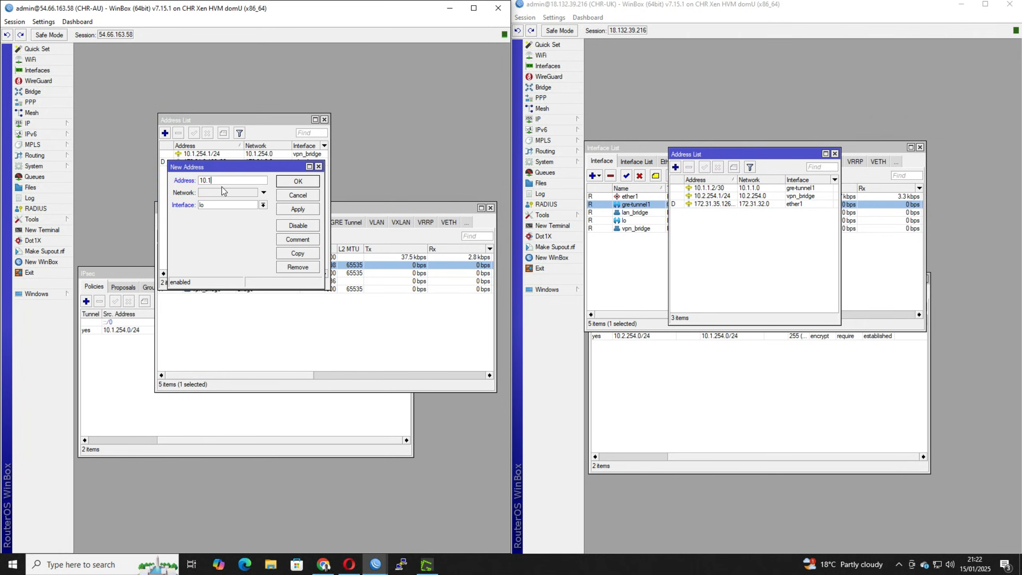
text(.1.1/30)
click(231, 203)
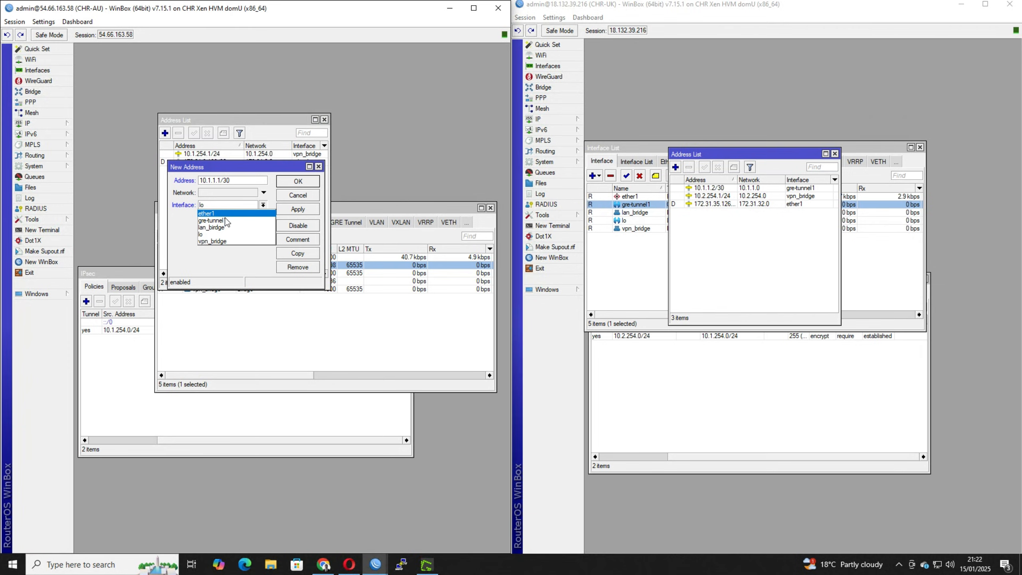
click(228, 221)
click(312, 182)
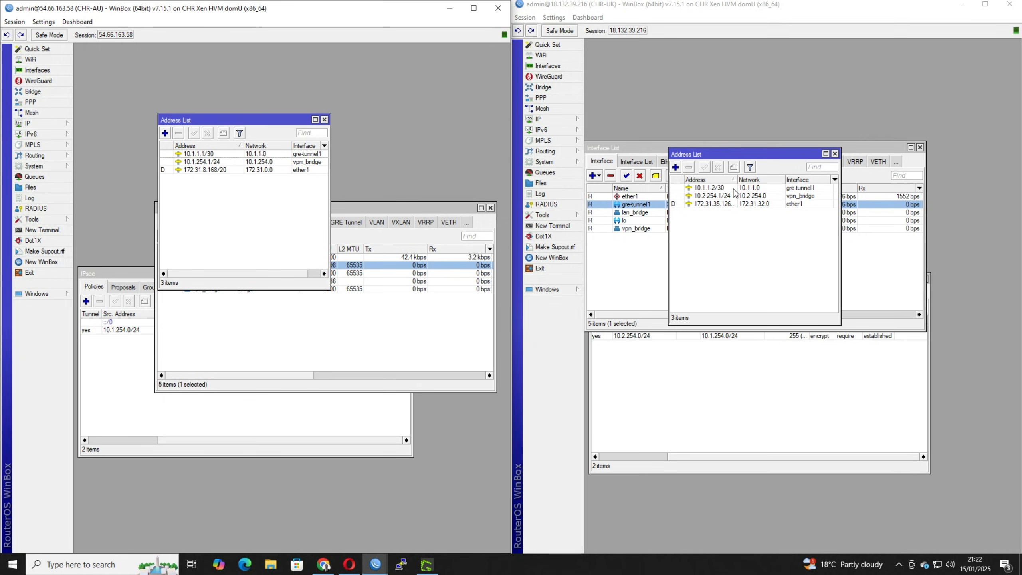
Select the 10.1.1.2/30 entry on CHR-UK, ping 10.1.1.1 from a new CHR-AU terminal and stop the ping.
click(746, 188)
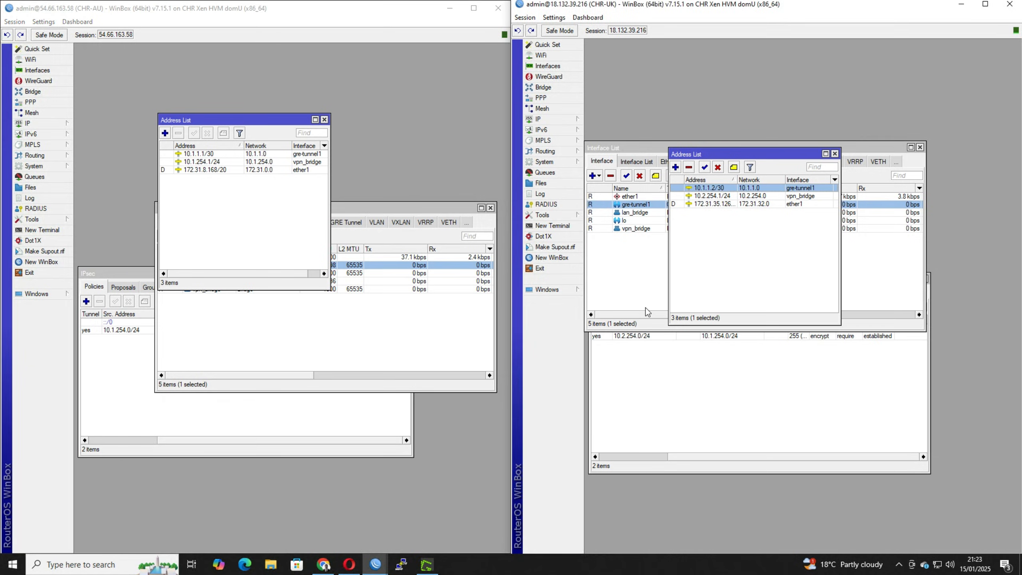
click(113, 173)
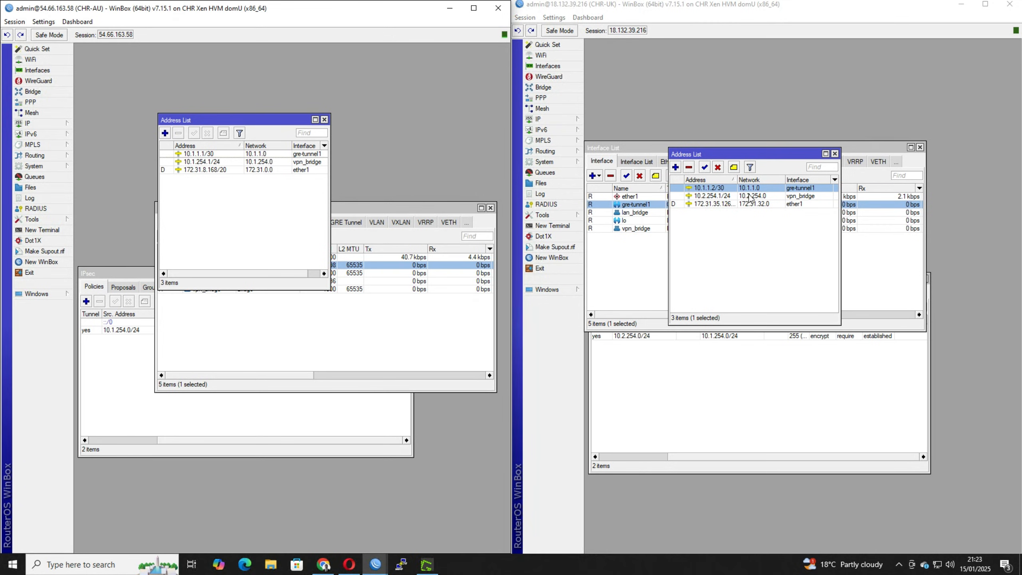
click(44, 233)
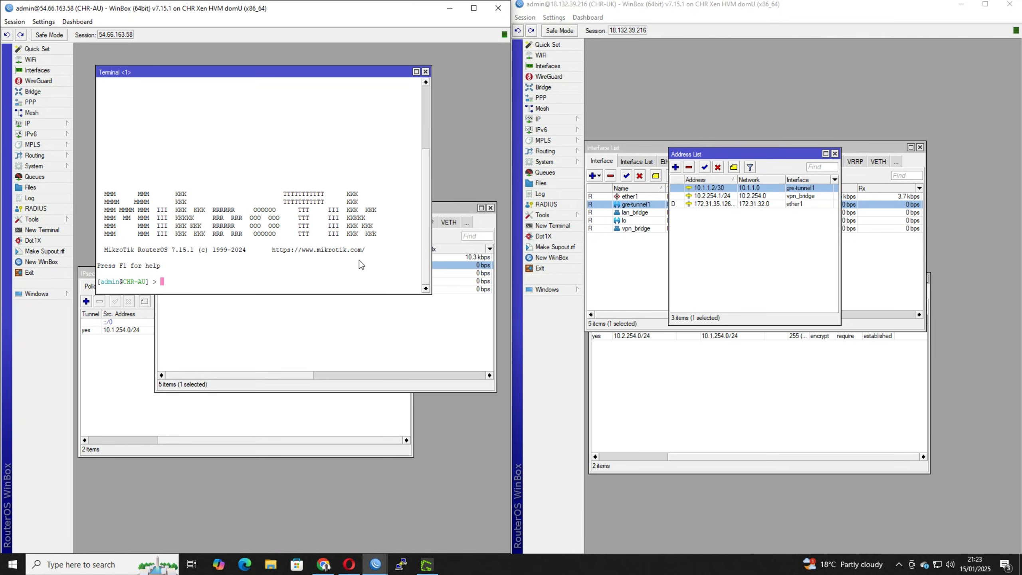
text(ping 10.1.1.1)
key(Return)
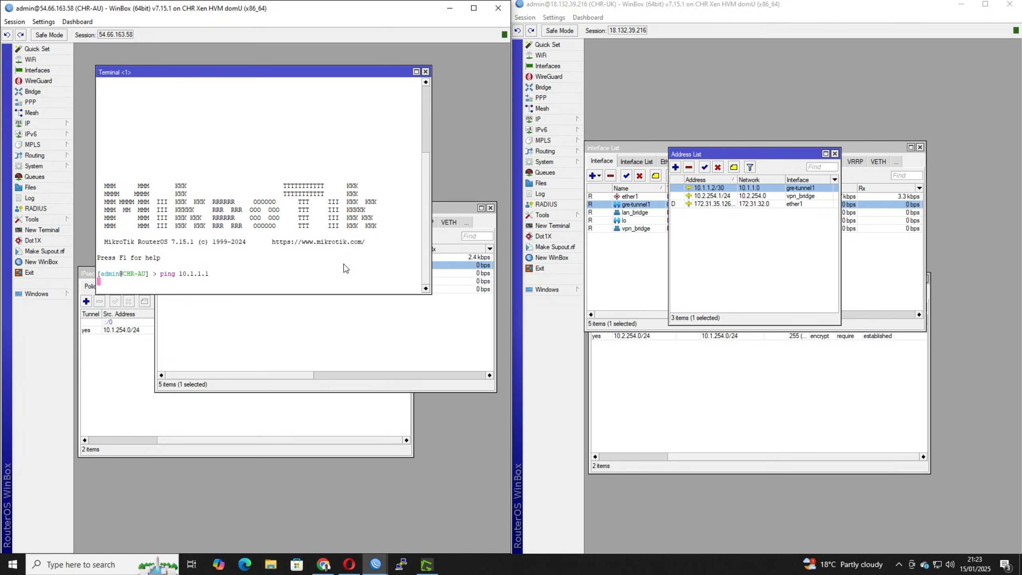
key(ctrl+c)
Change the previous ping command's target to 10.1.1.2 and run it from CHR-AU to test the GRE tunnel.
key(Up)
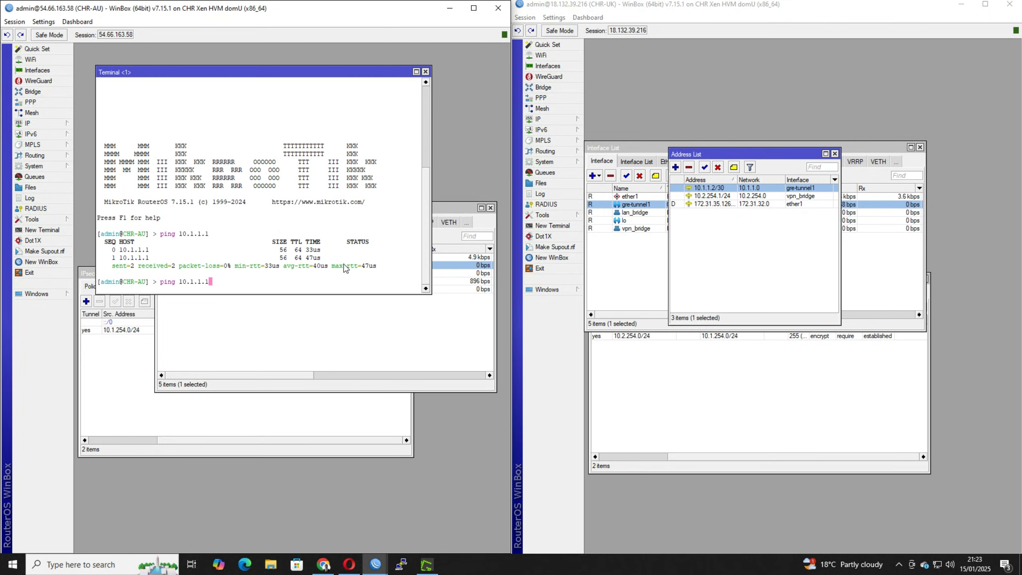
key(BackSpace)
text(2)
key(Return)
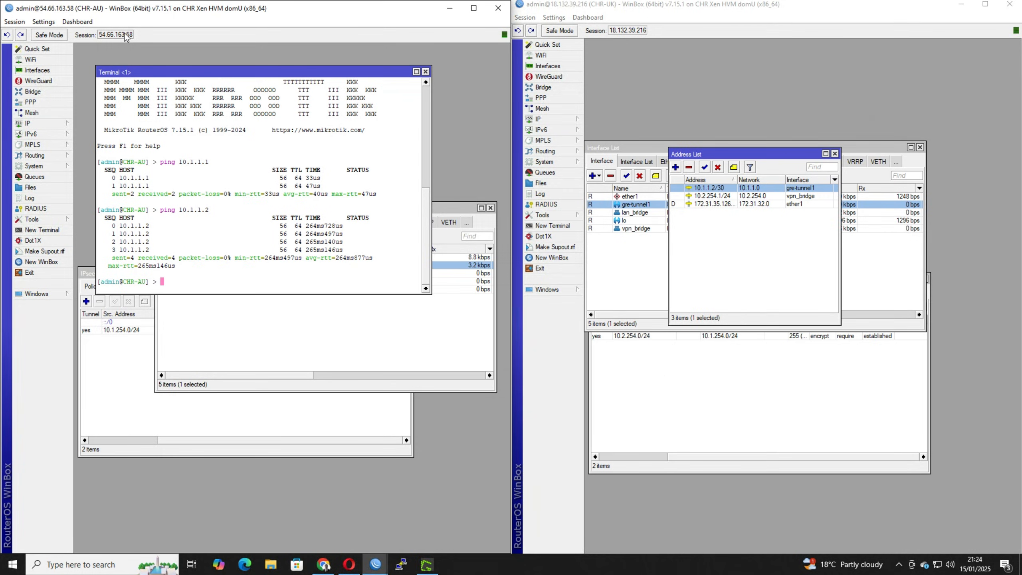
click(621, 33)
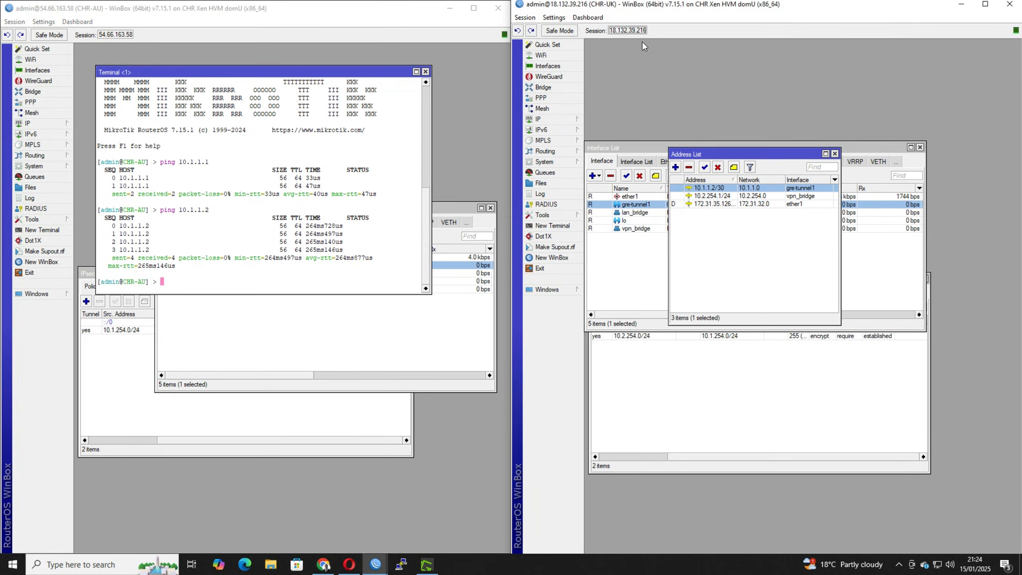